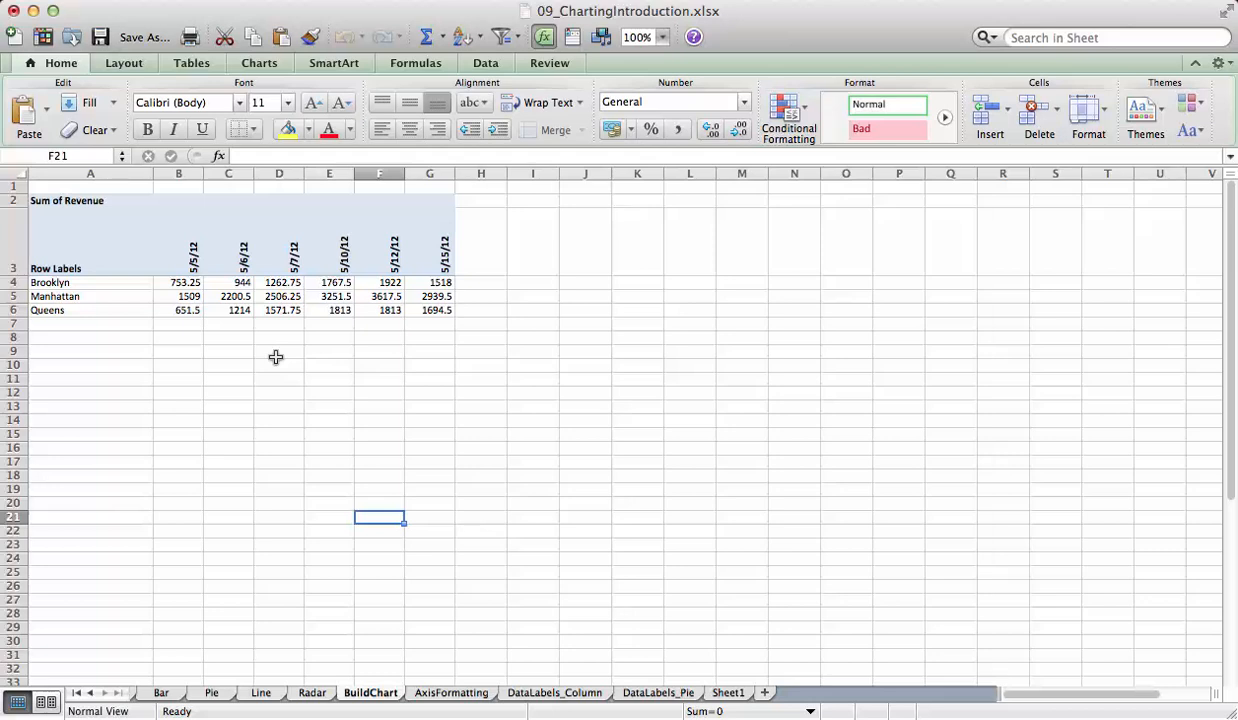
Insert a 2-D clustered column chart from the borough revenue data on the BuildChart sheet.
left_click(196, 293)
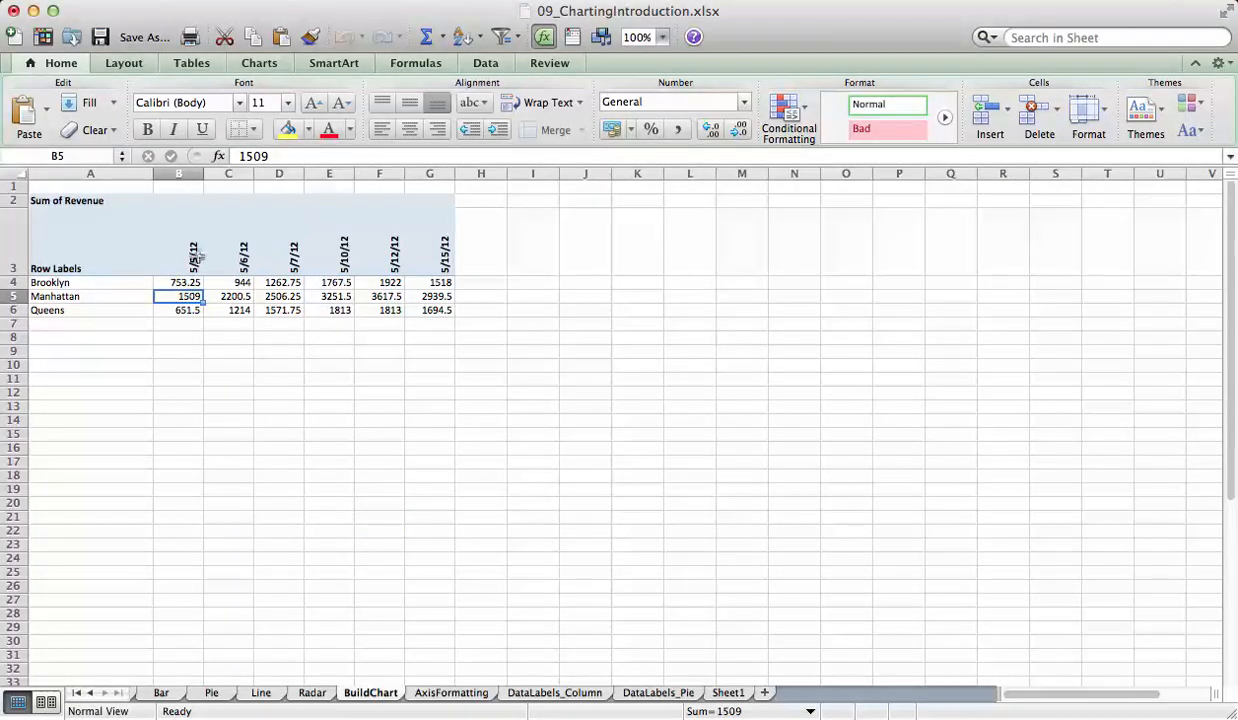
left_click(257, 61)
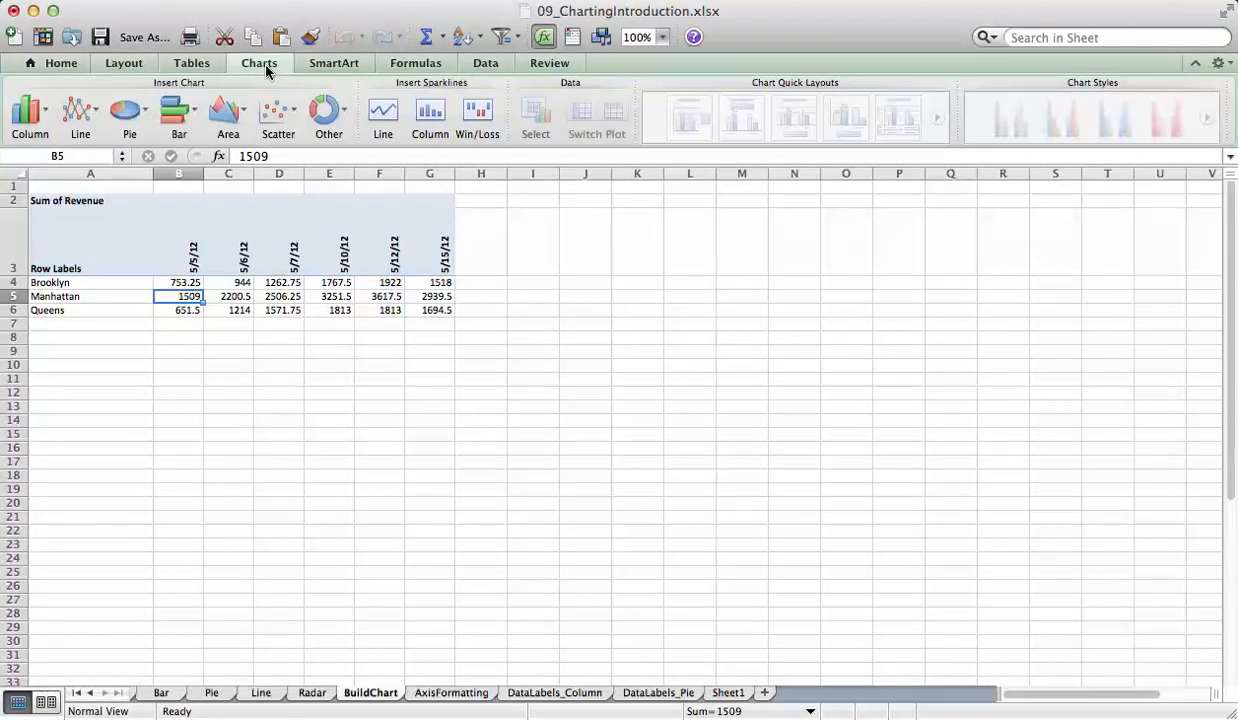
left_click(41, 117)
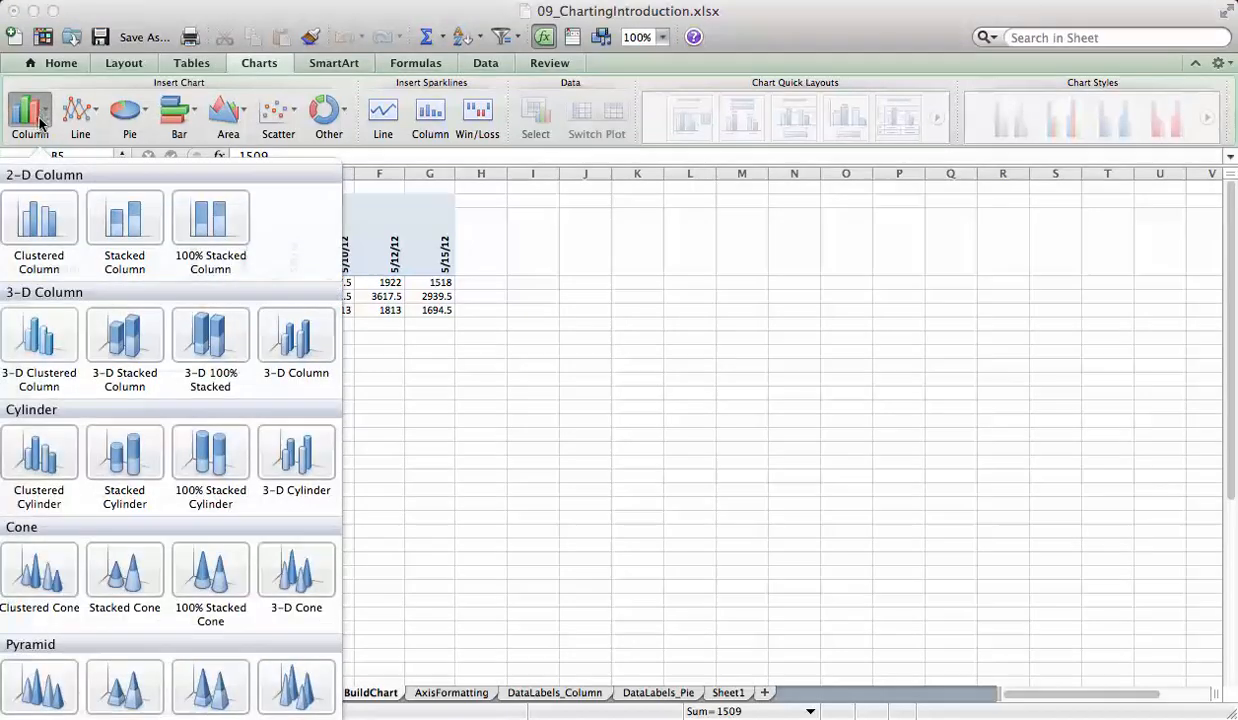
left_click(37, 224)
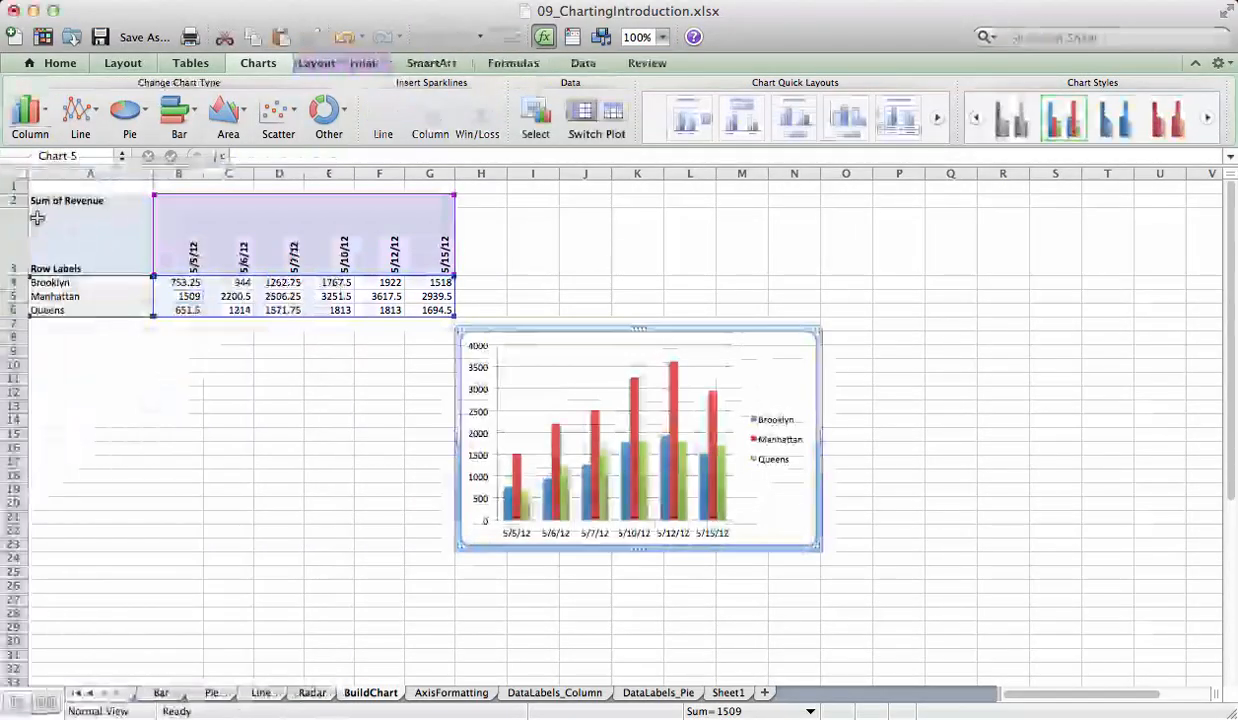
Move the column chart from BuildChart to a new sheet named ChartFormatting.
left_click_drag(766, 368, 744, 360)
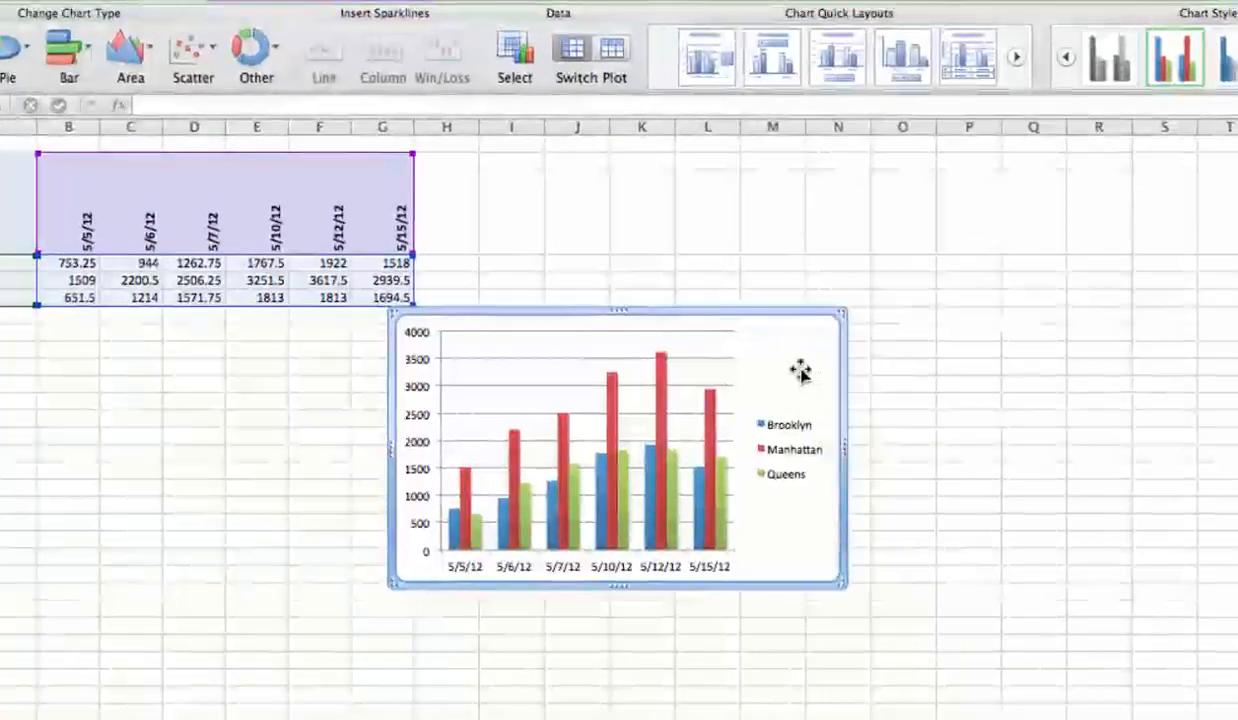
left_click(956, 373)
left_click(765, 378)
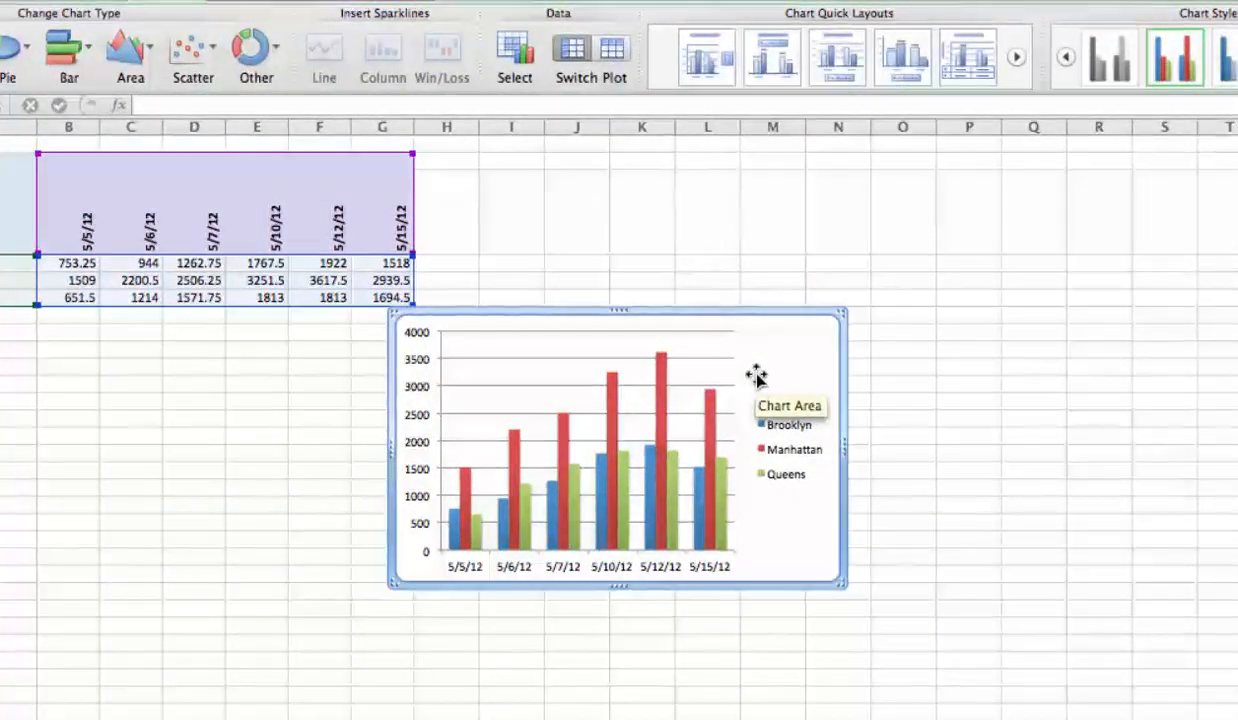
right_click(756, 375)
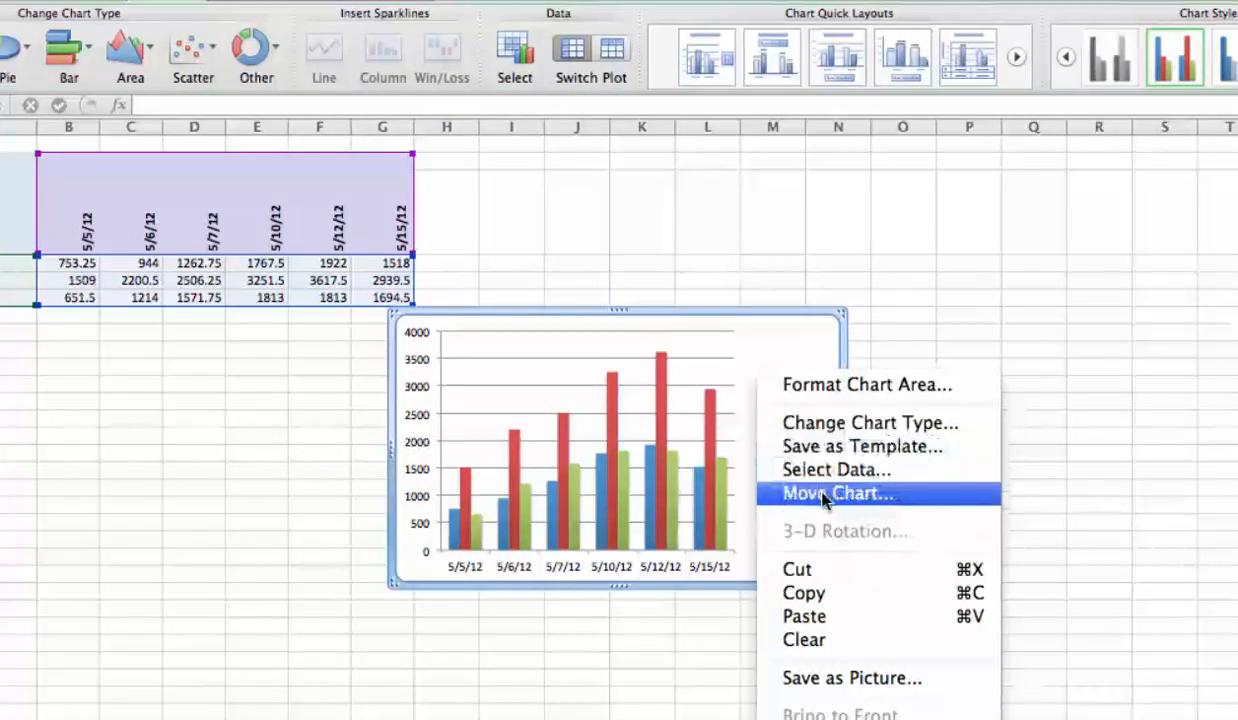
left_click(824, 497)
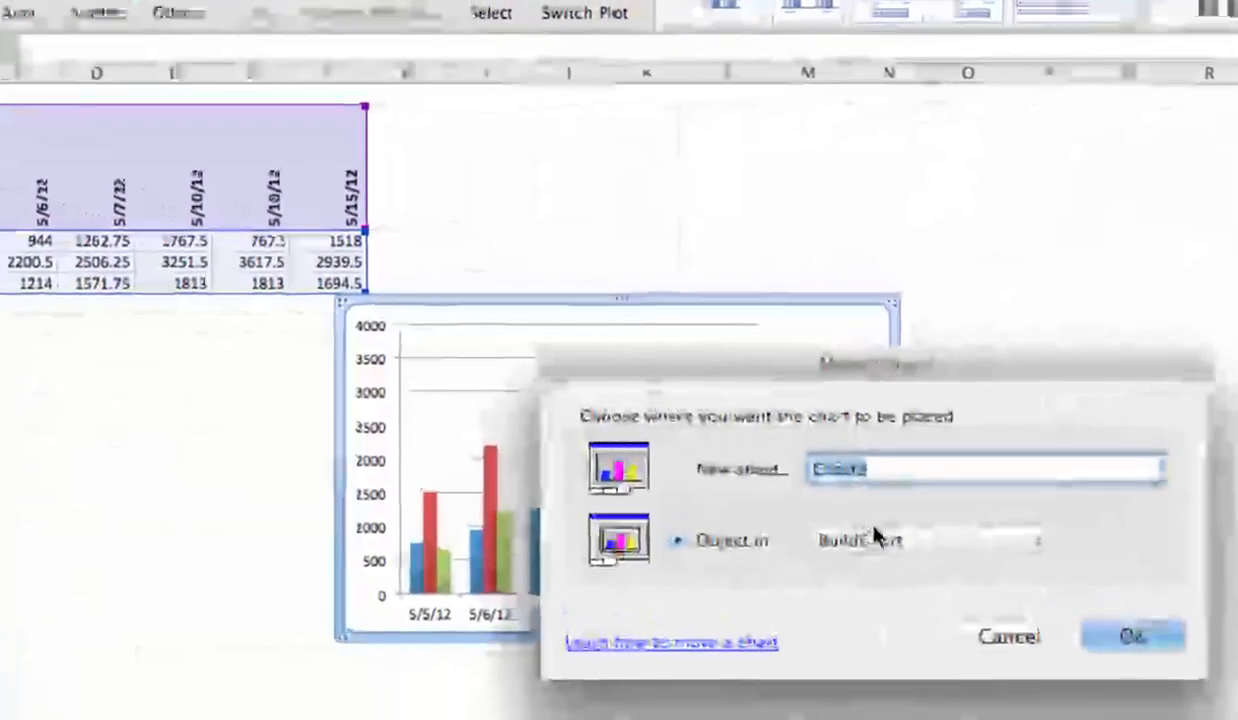
left_click_drag(770, 355, 626, 333)
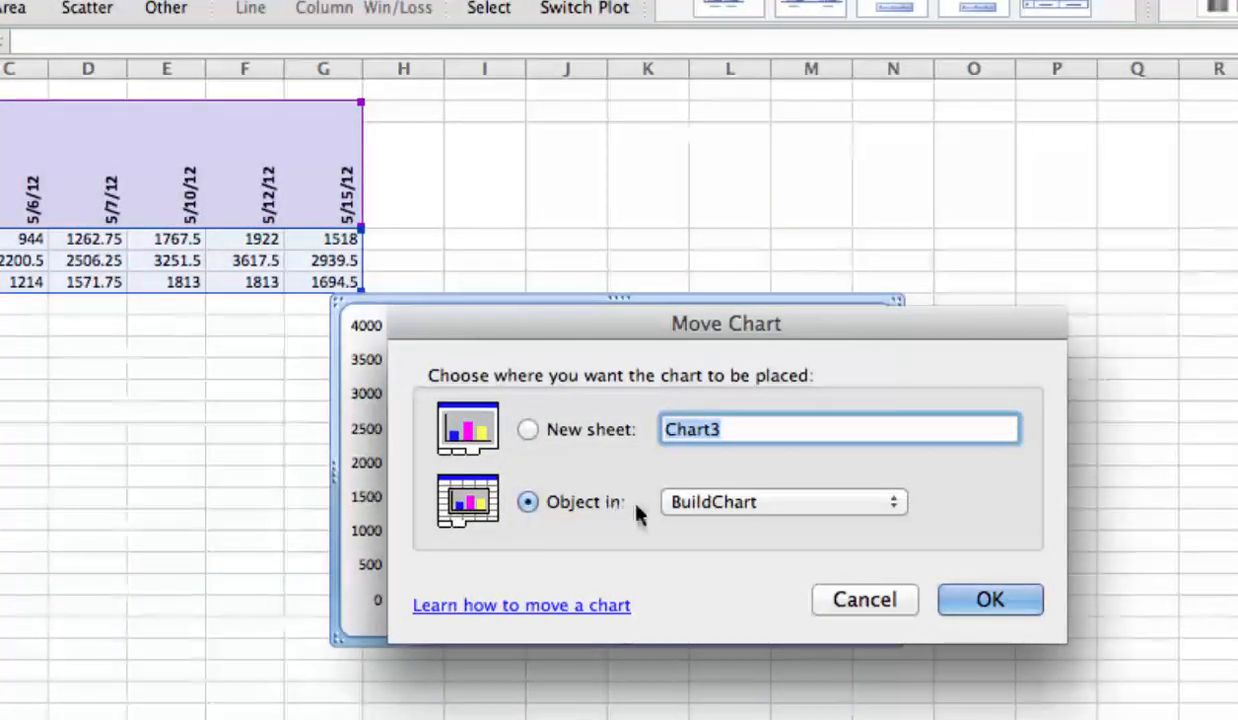
left_click(701, 509)
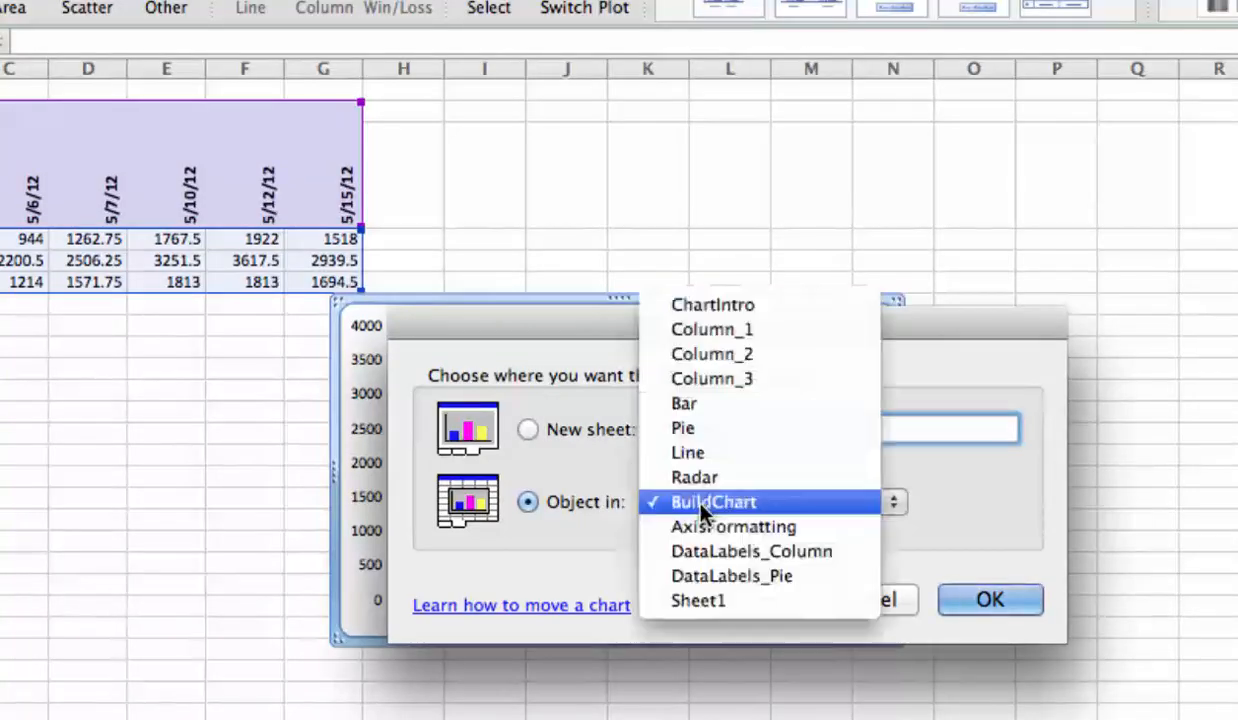
left_click(592, 457)
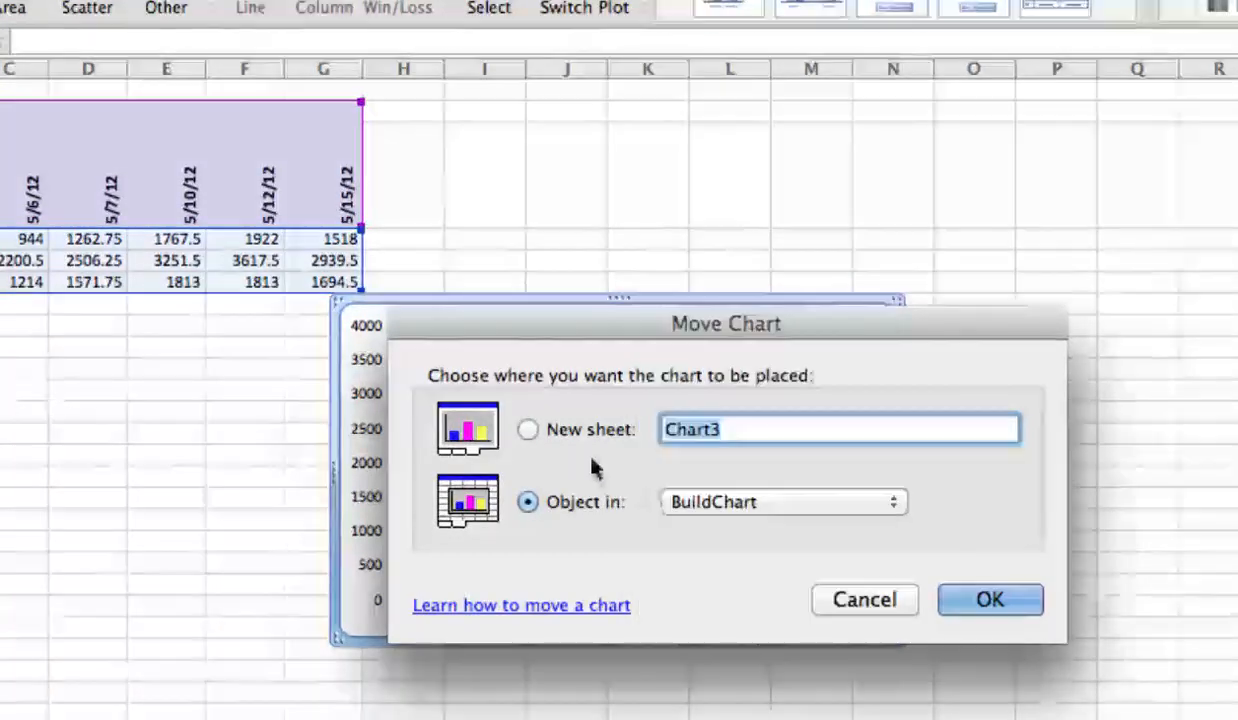
left_click(527, 430)
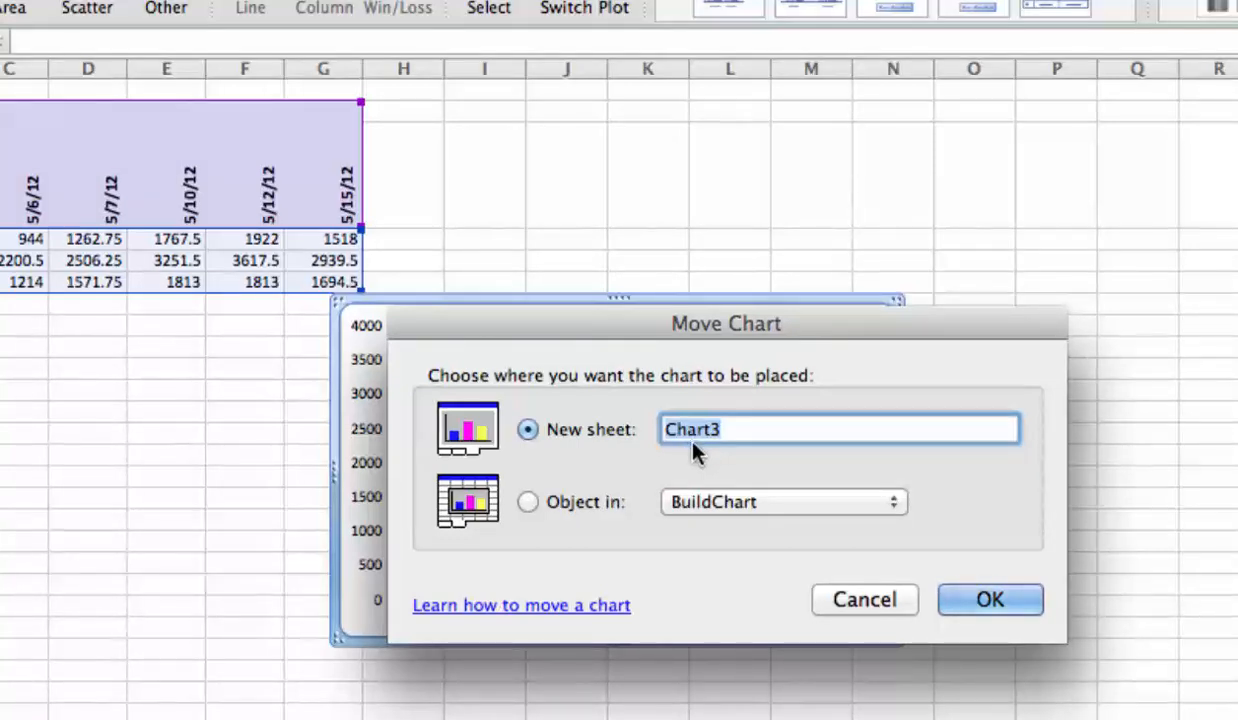
type("ChartFormatting")
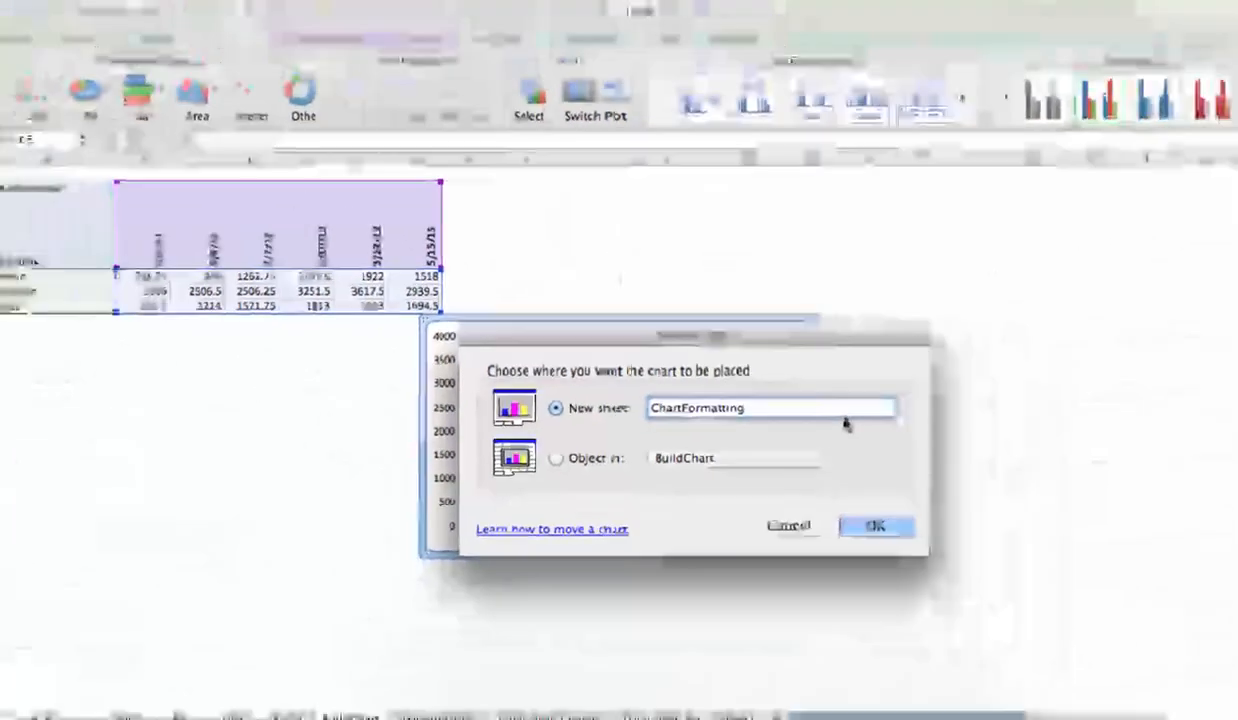
key("Return")
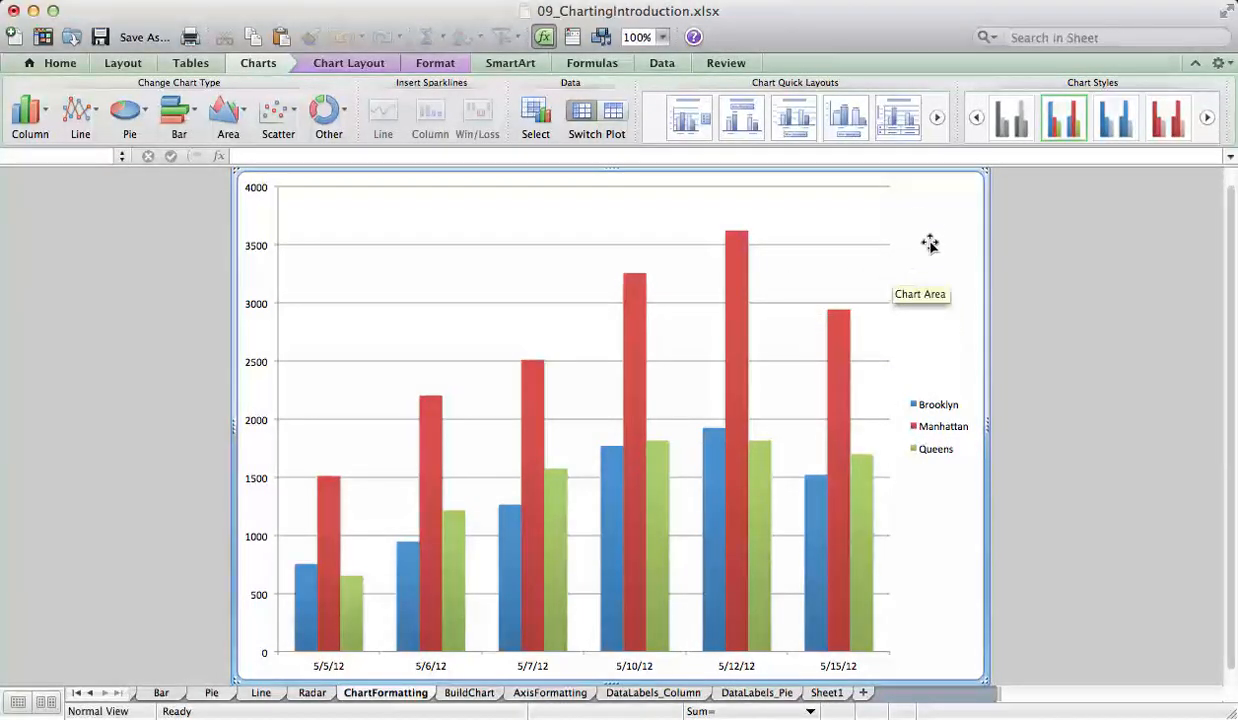
Try the flat grayscale chart style from the first row and the beveled grayscale style from the fourth row.
mouse_move(945, 145)
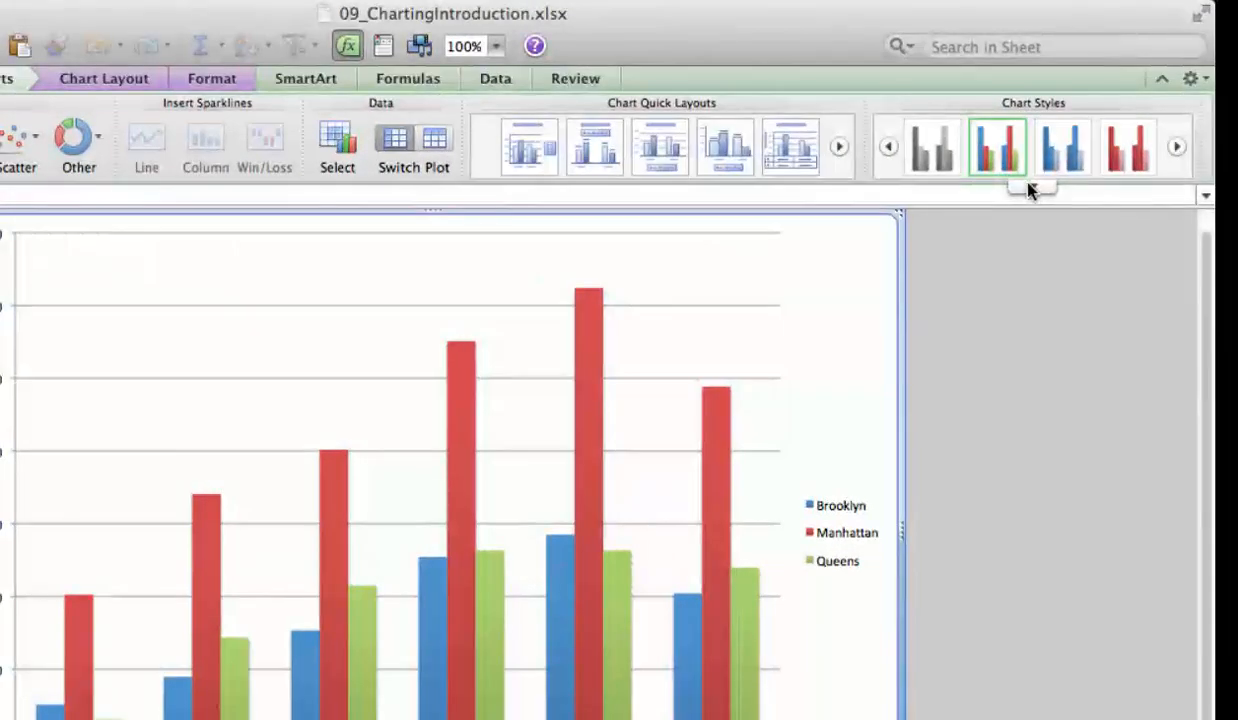
left_click(1031, 189)
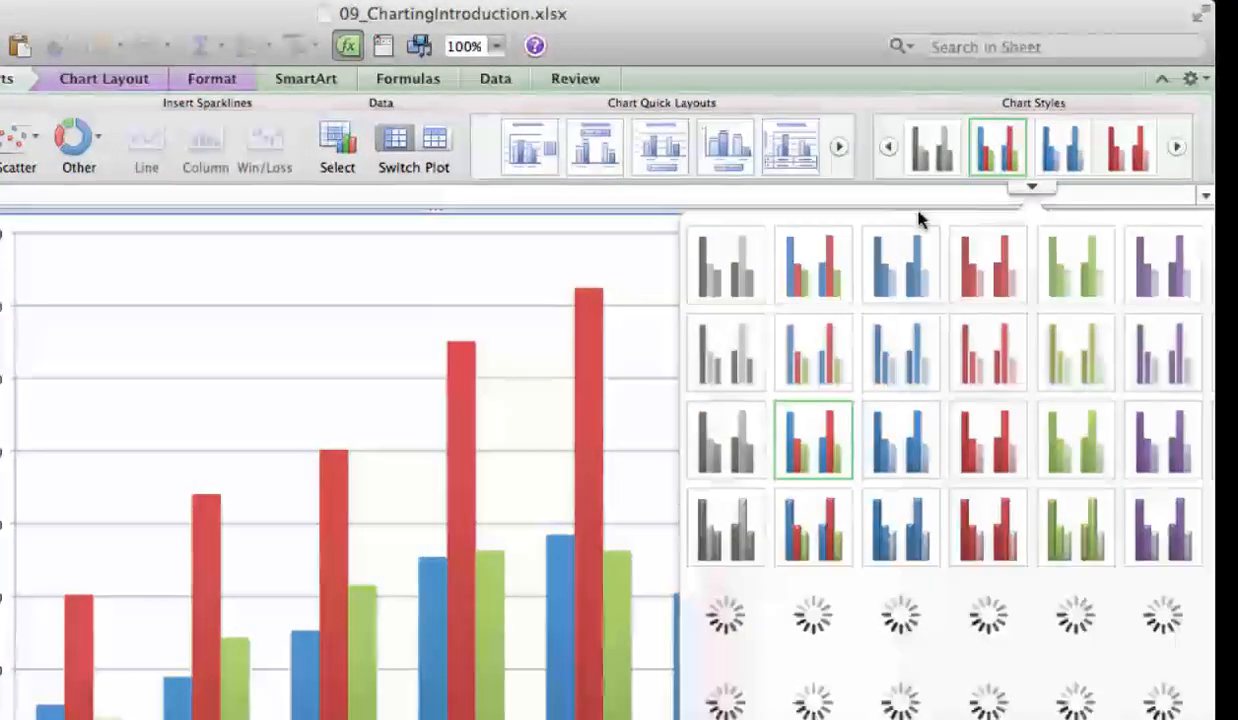
left_click(716, 271)
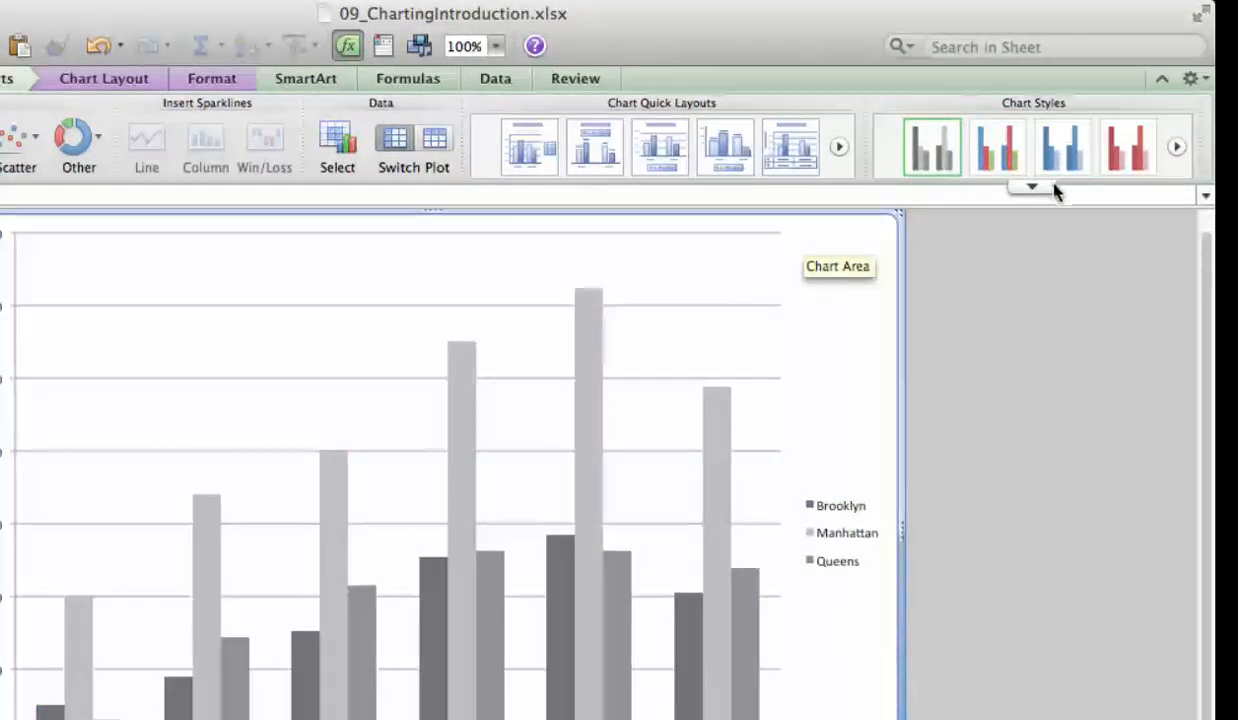
left_click(1053, 186)
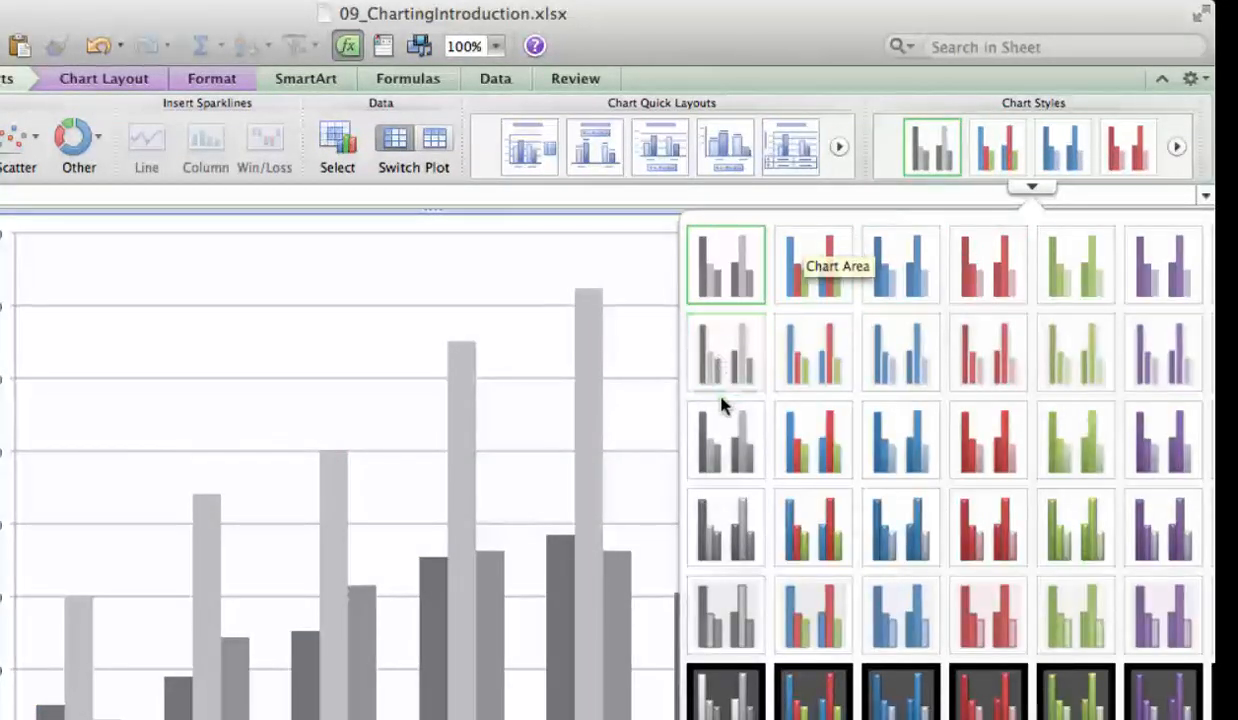
left_click(720, 534)
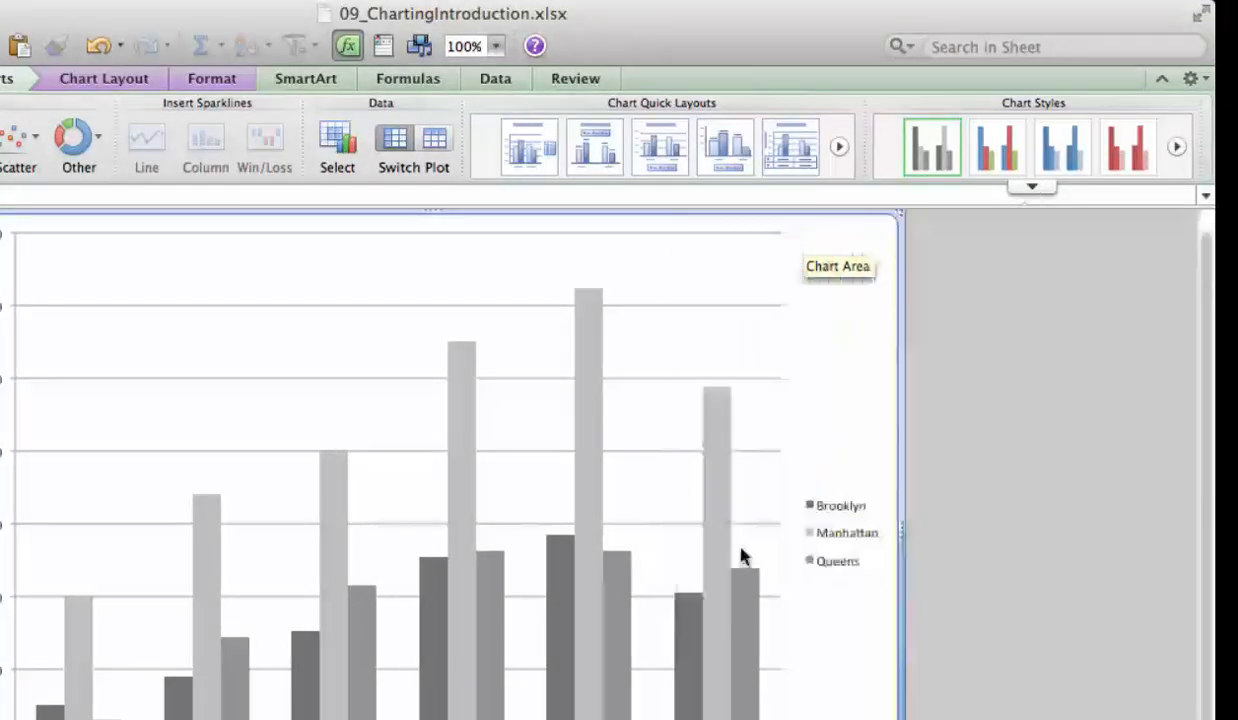
Try the multicolour chart styles one after another, from the flat first-row style to the beveled fourth-row style.
left_click(1030, 186)
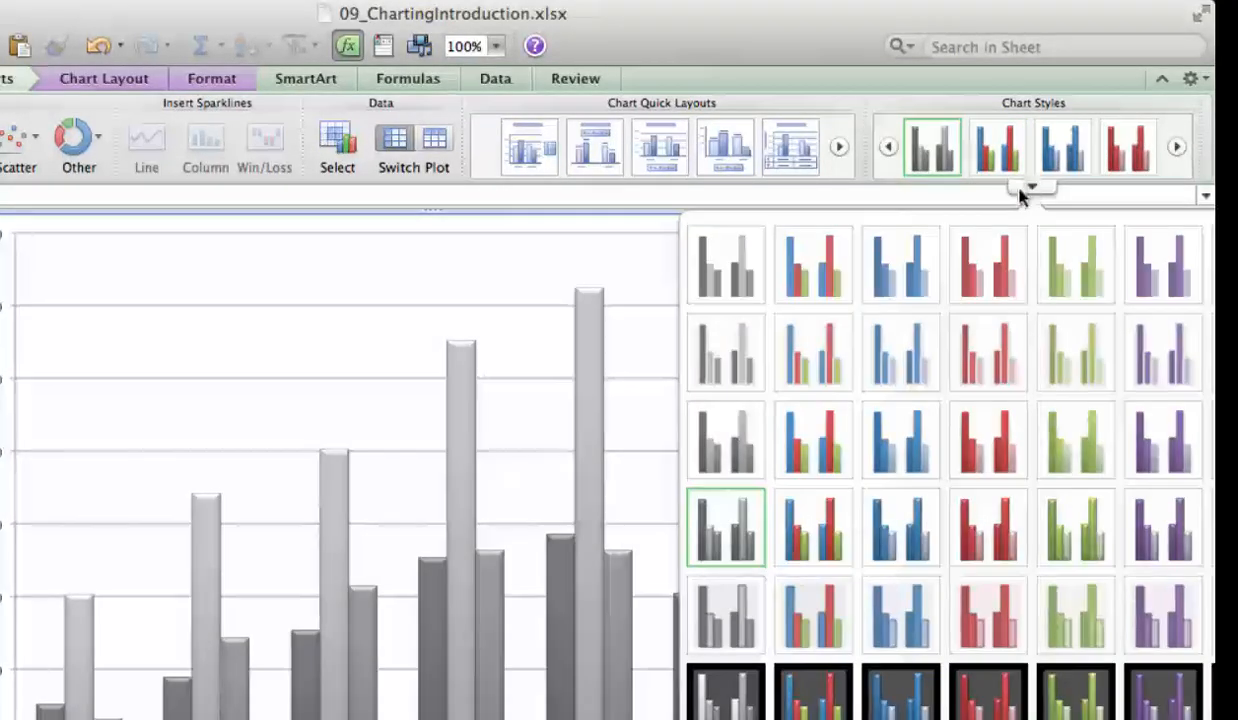
left_click(801, 266)
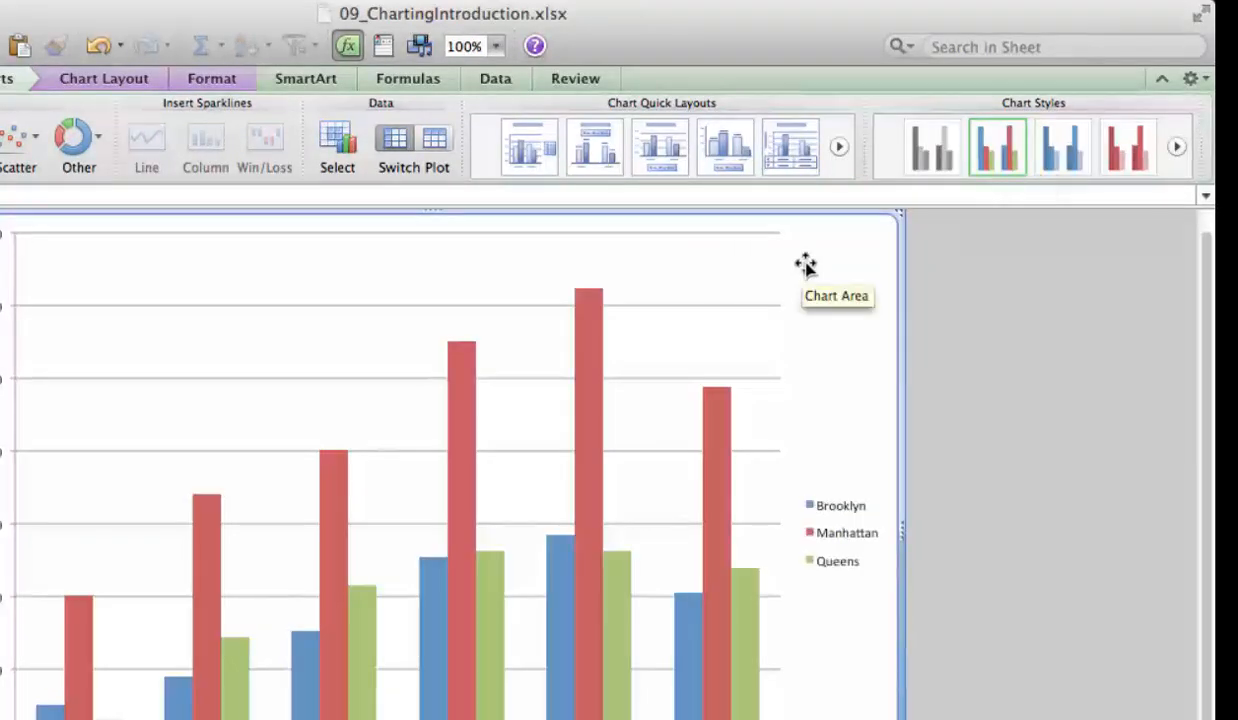
left_click(1033, 187)
left_click(813, 357)
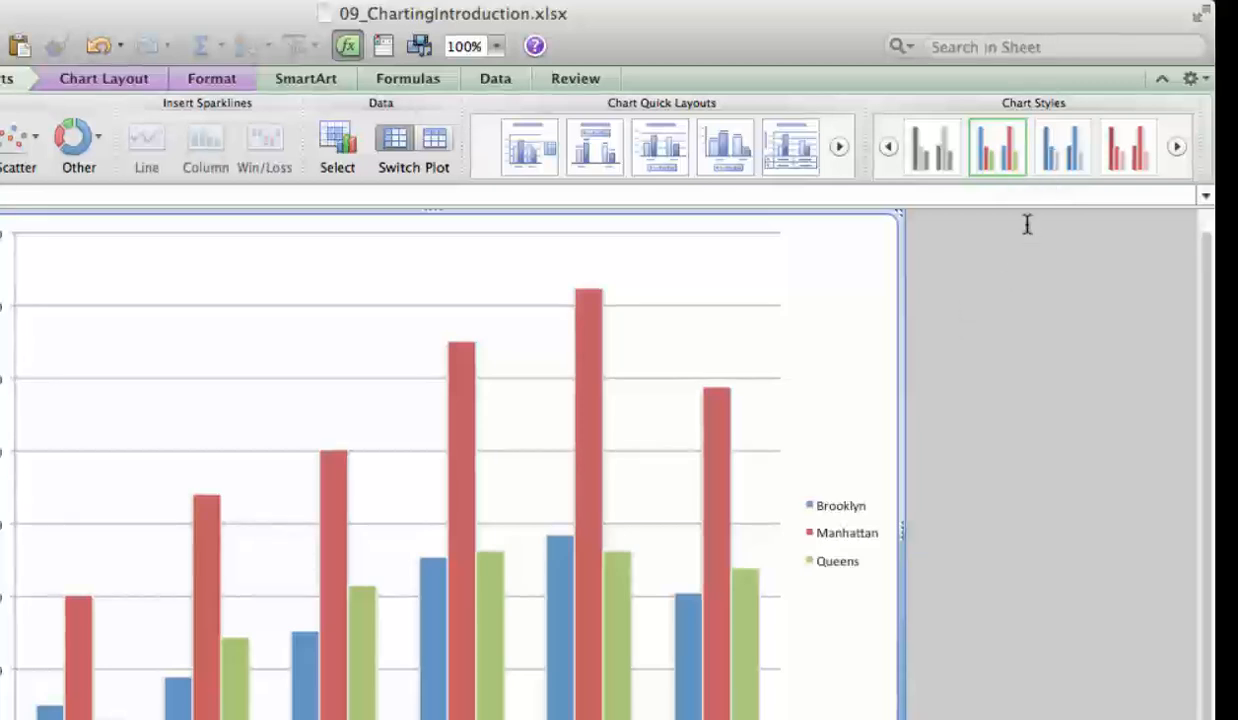
left_click(1036, 188)
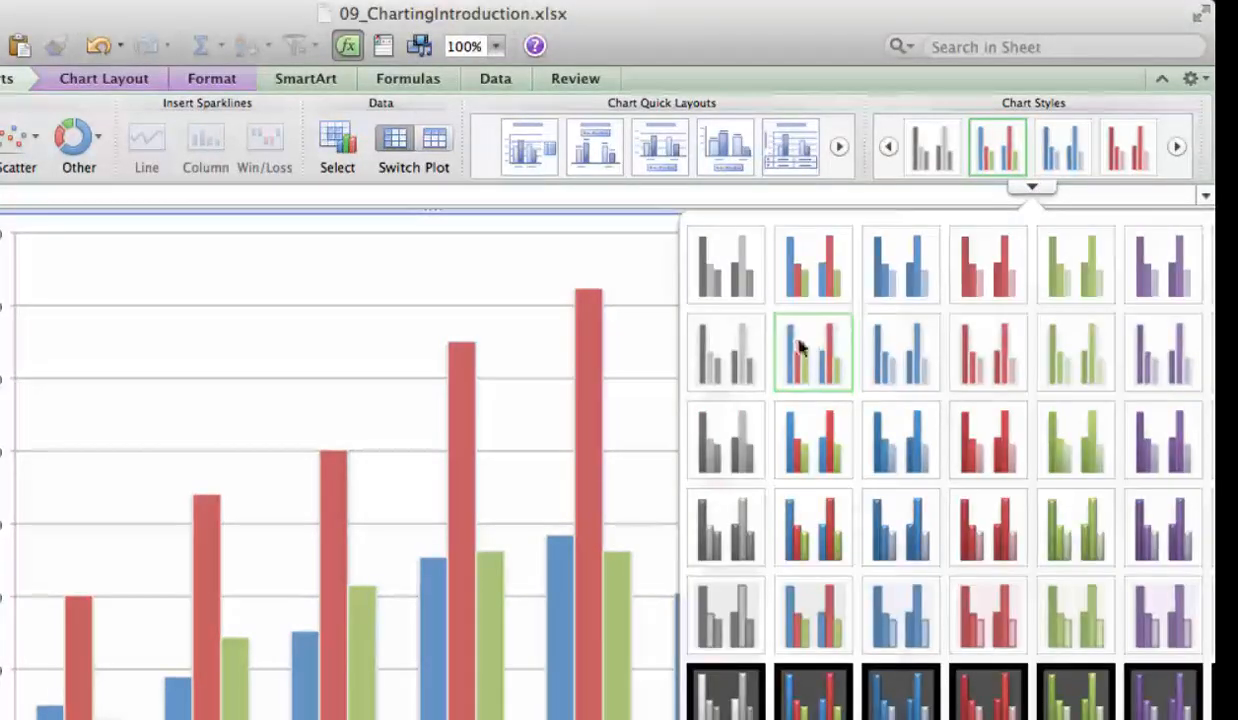
left_click(818, 447)
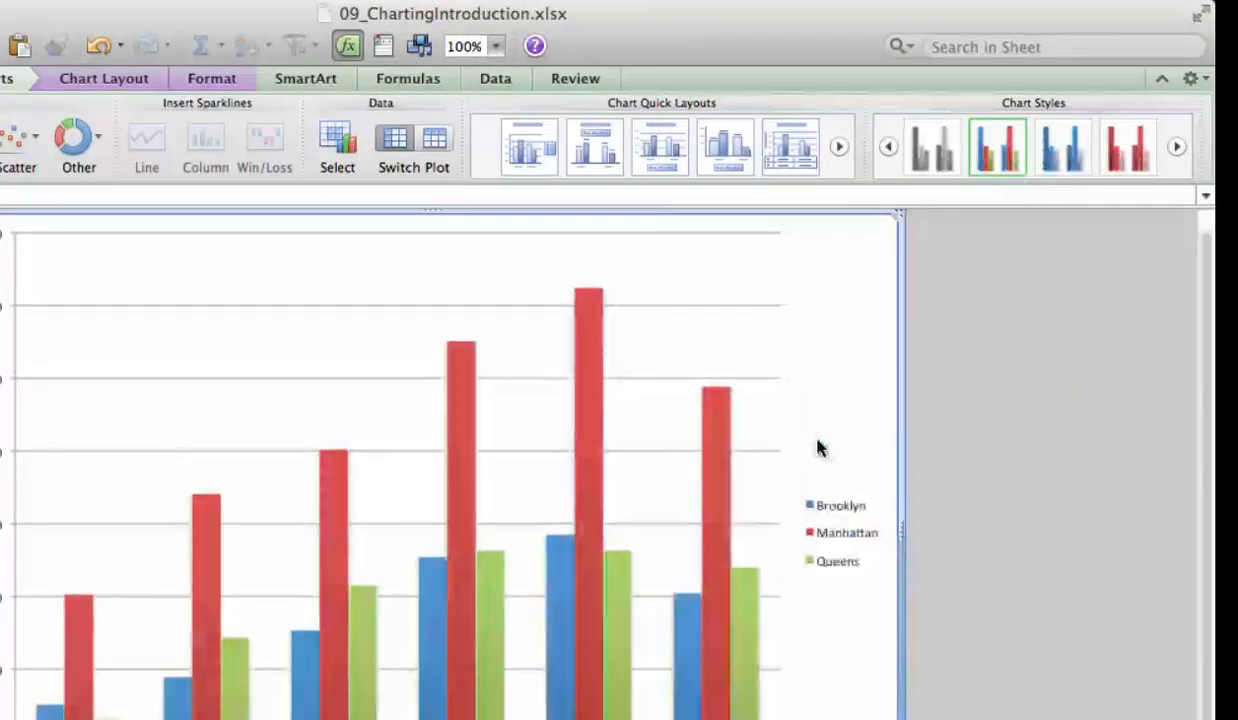
left_click(1034, 190)
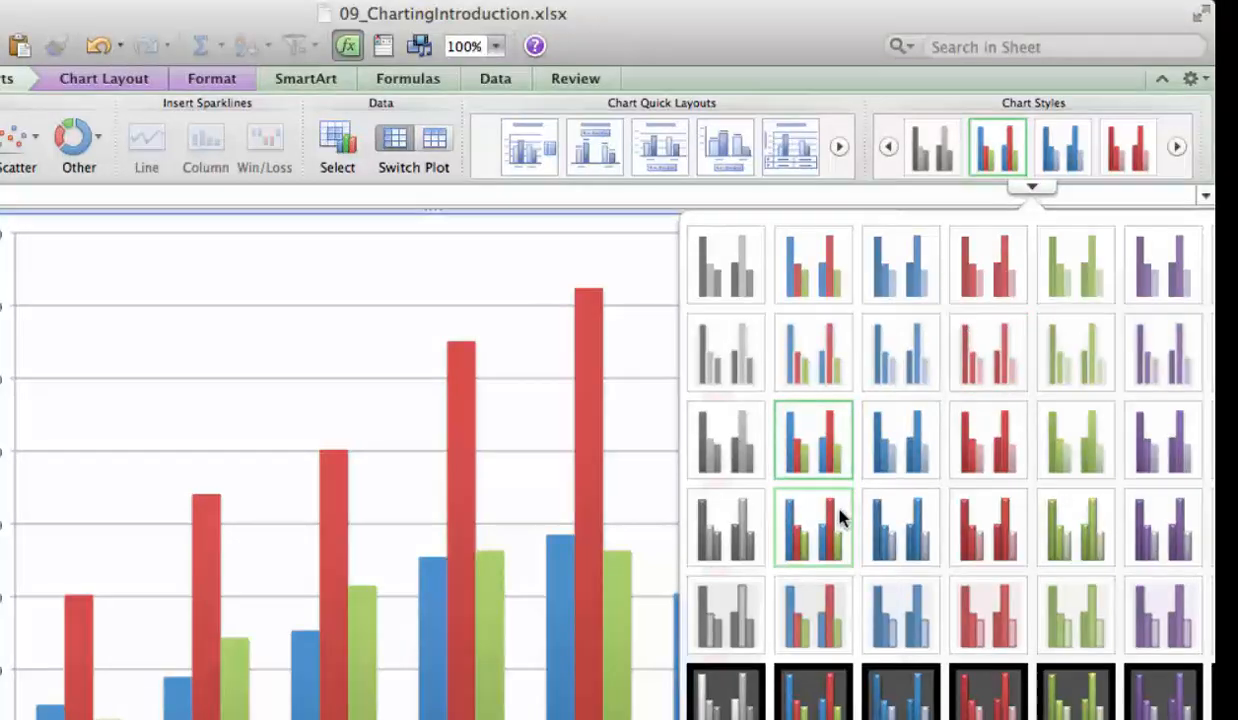
left_click(830, 535)
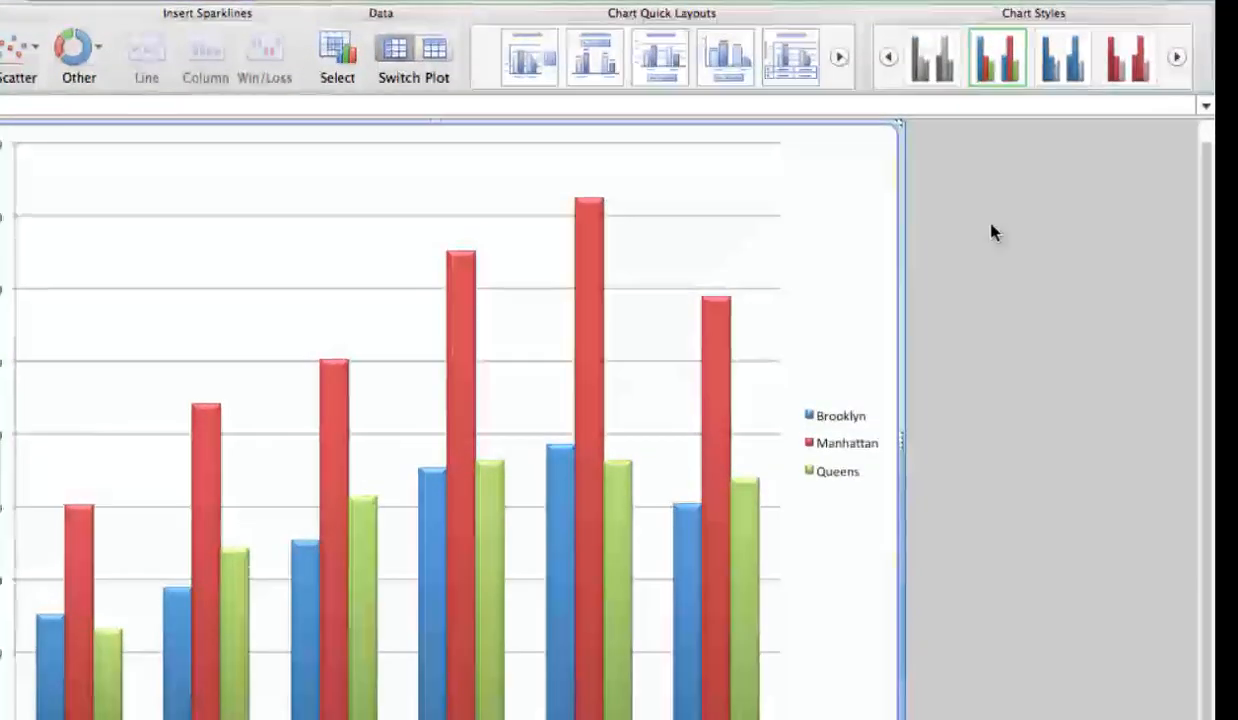
Try the multicolour chart style with a black background and the flat blue monochrome style.
left_click(1024, 98)
left_click(788, 596)
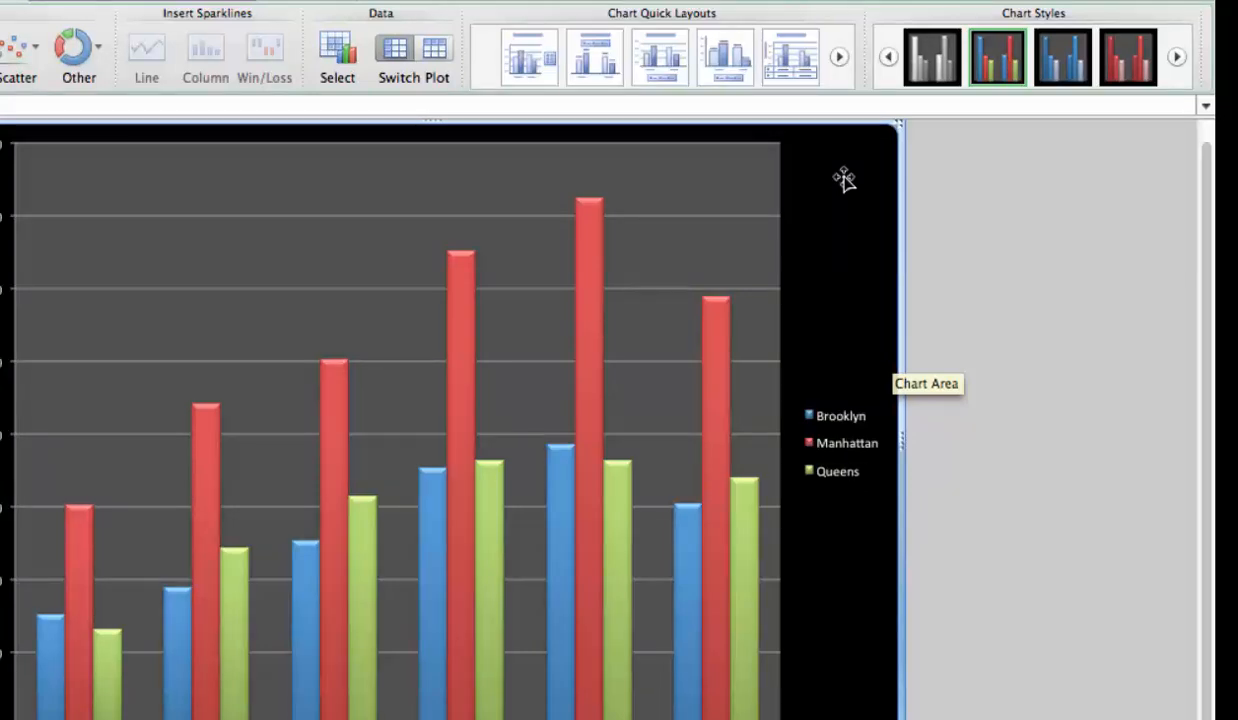
left_click(1033, 97)
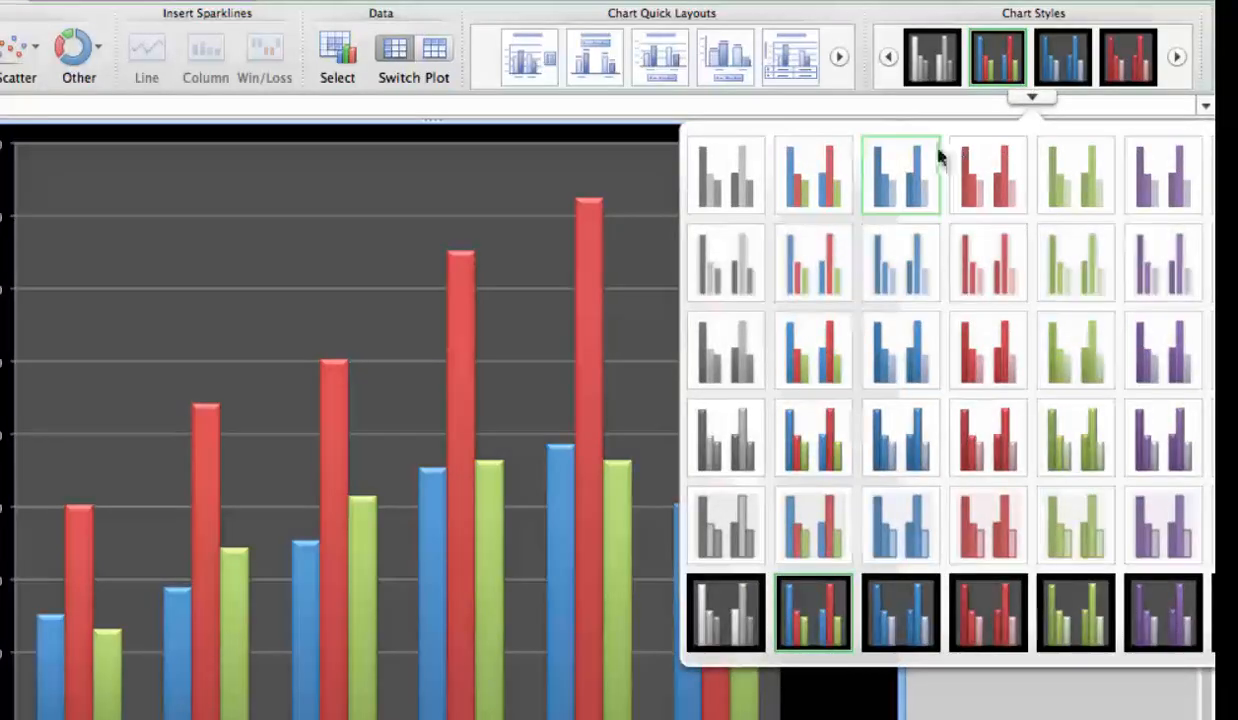
left_click(905, 180)
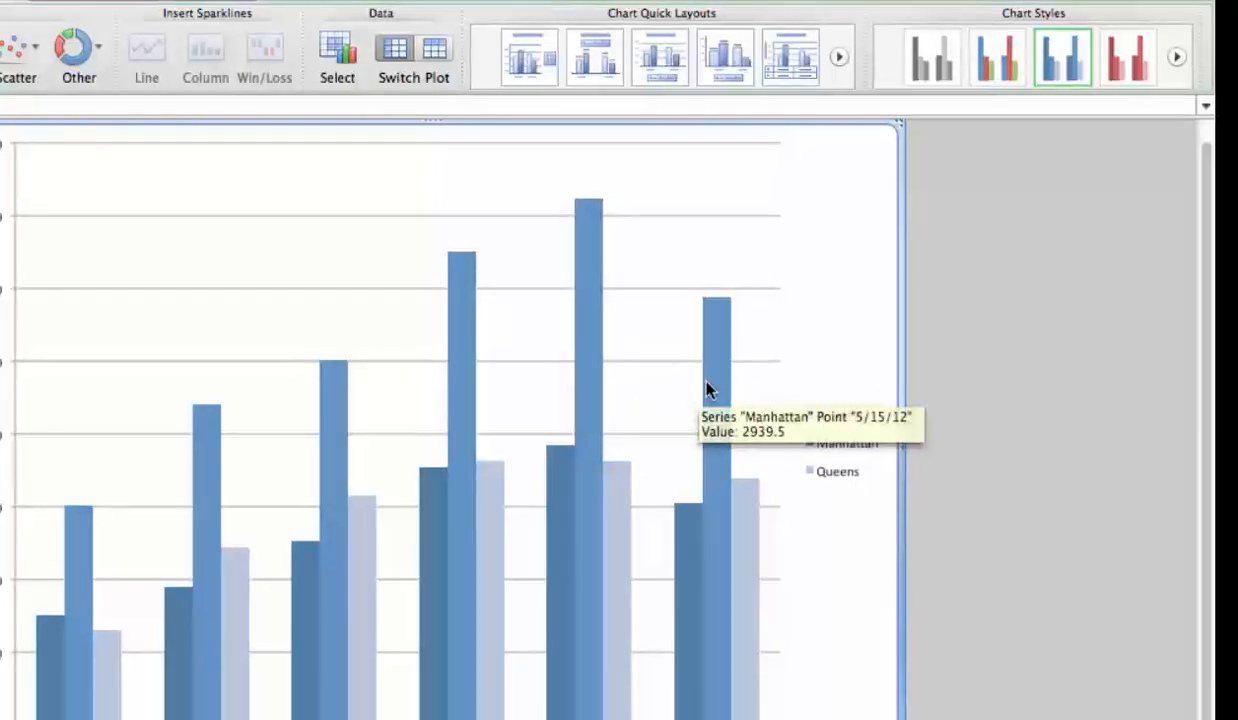
Apply the flat multicolour chart style from the first row of styles to the column chart.
left_click(1032, 95)
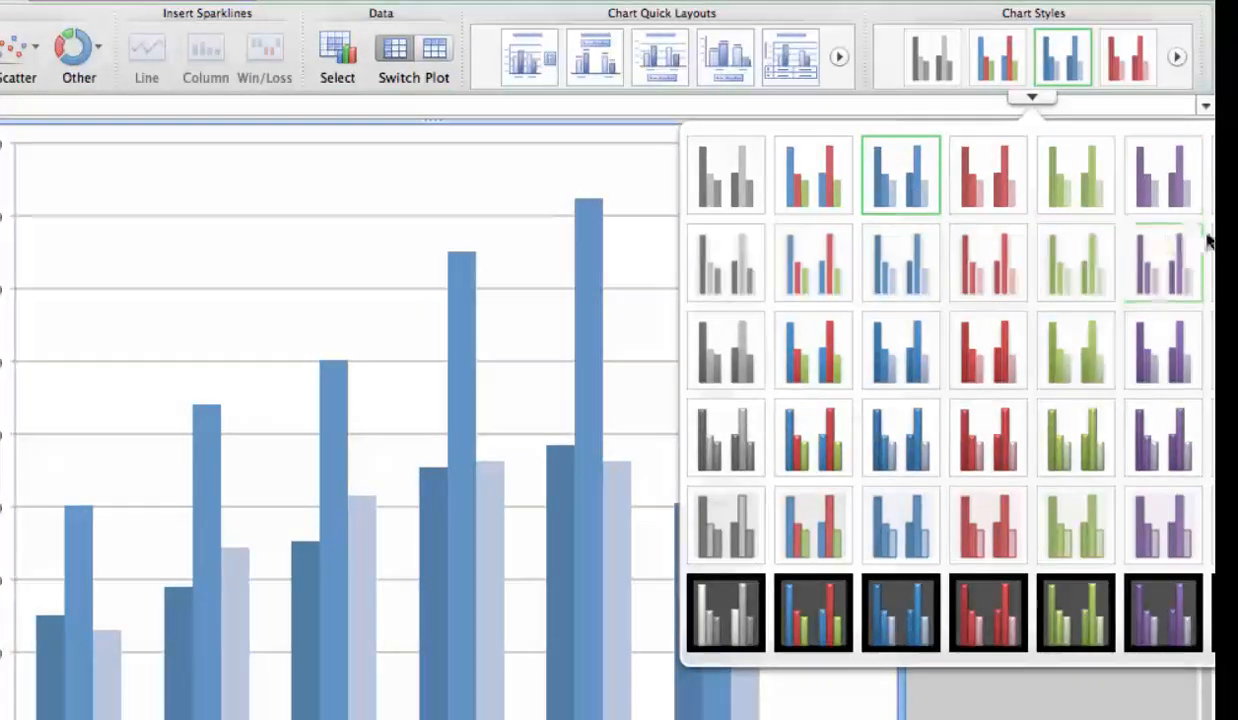
left_click(792, 202)
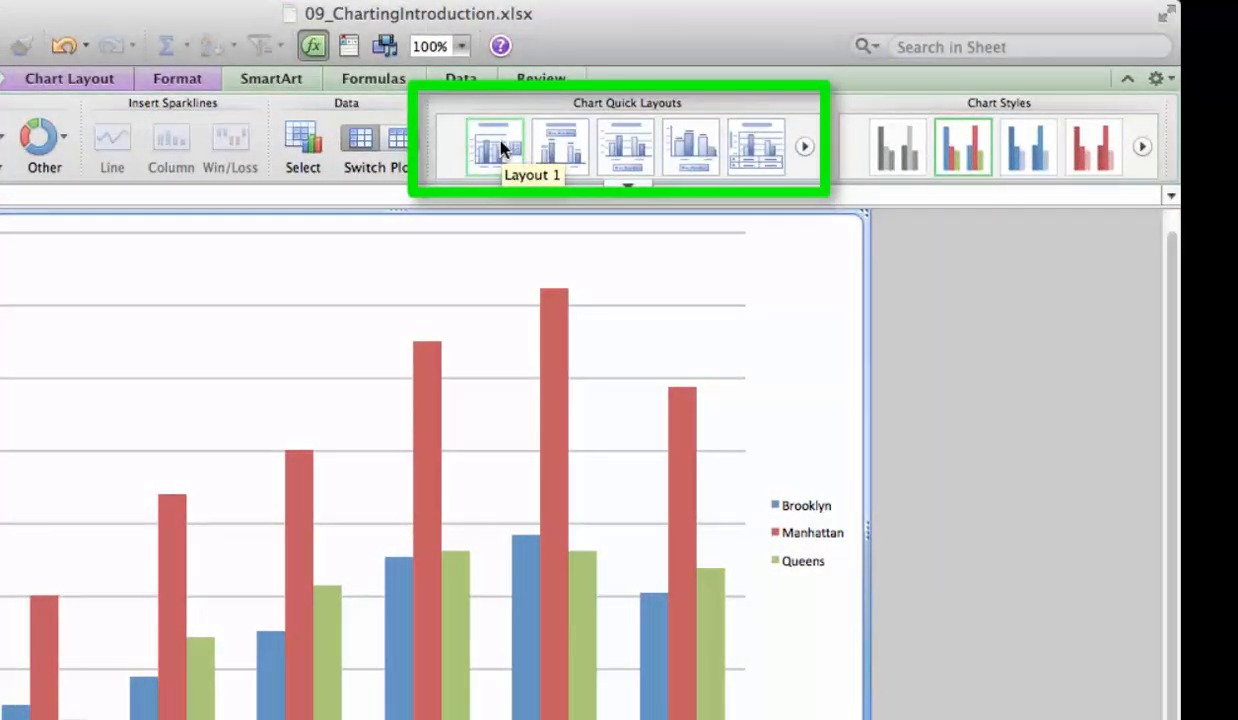
Try the first three chart quick layouts and apply the fourth, with data labels, a value axis and a legend below.
left_click(502, 146)
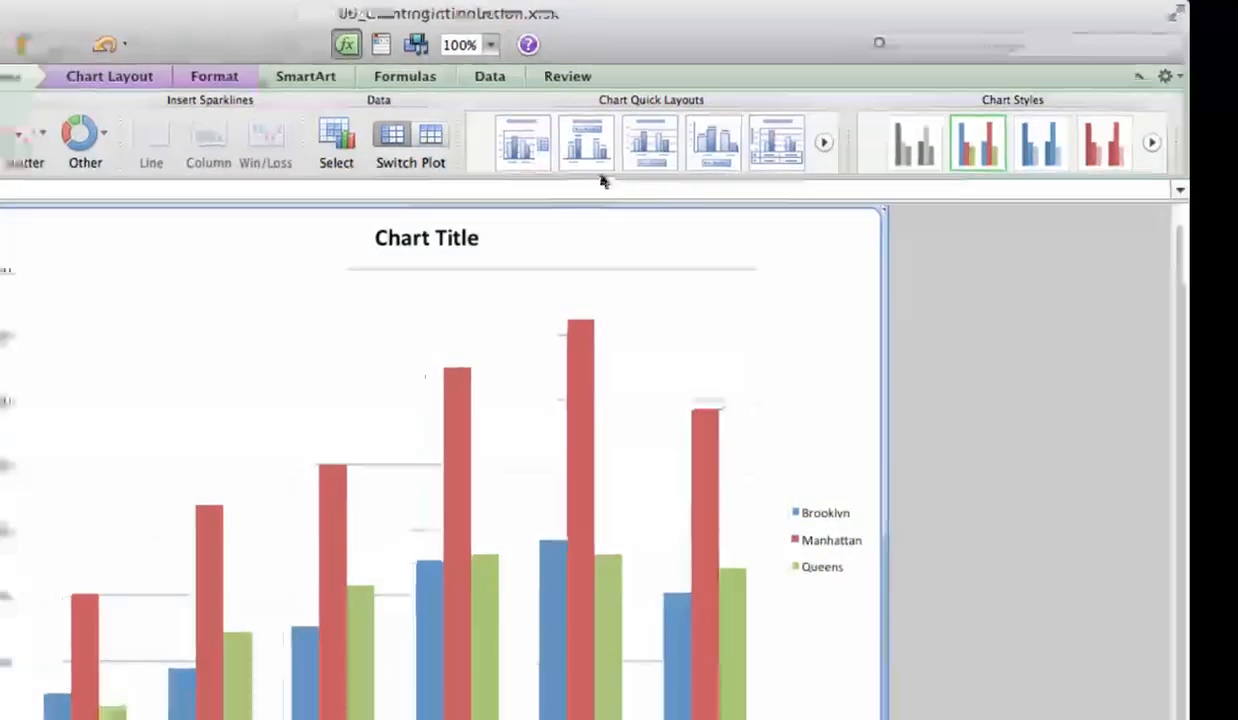
left_click(560, 146)
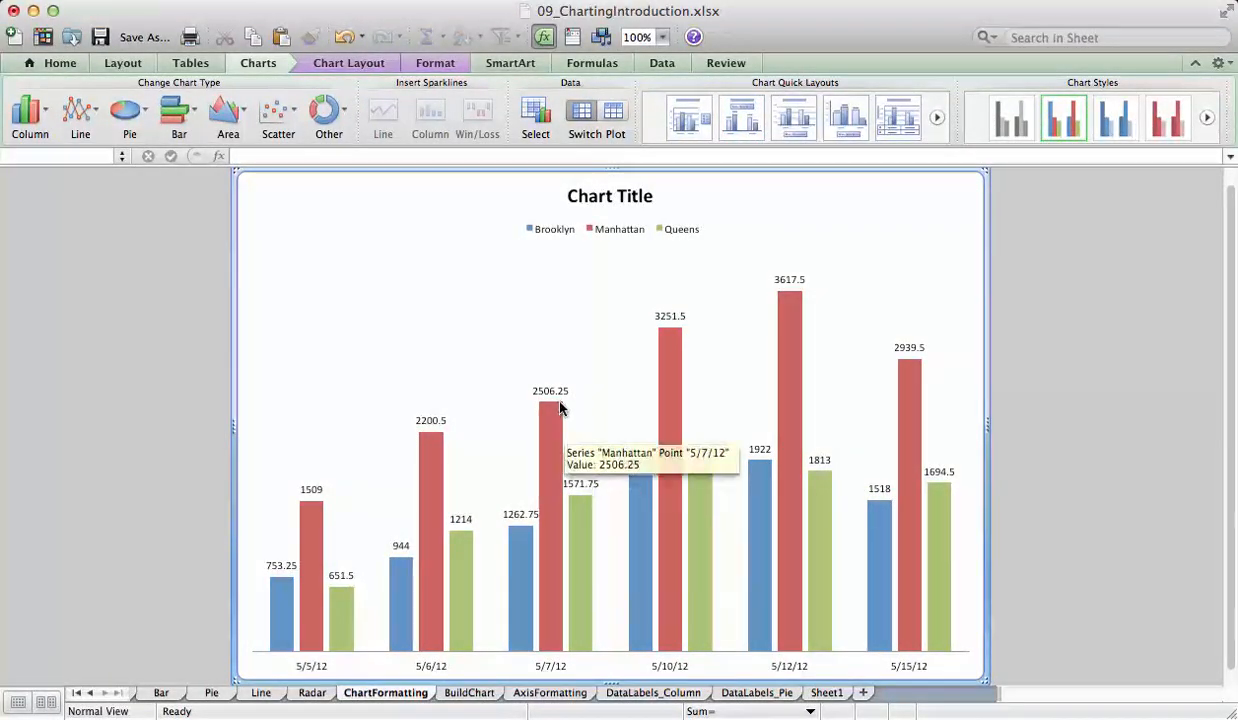
left_click(813, 120)
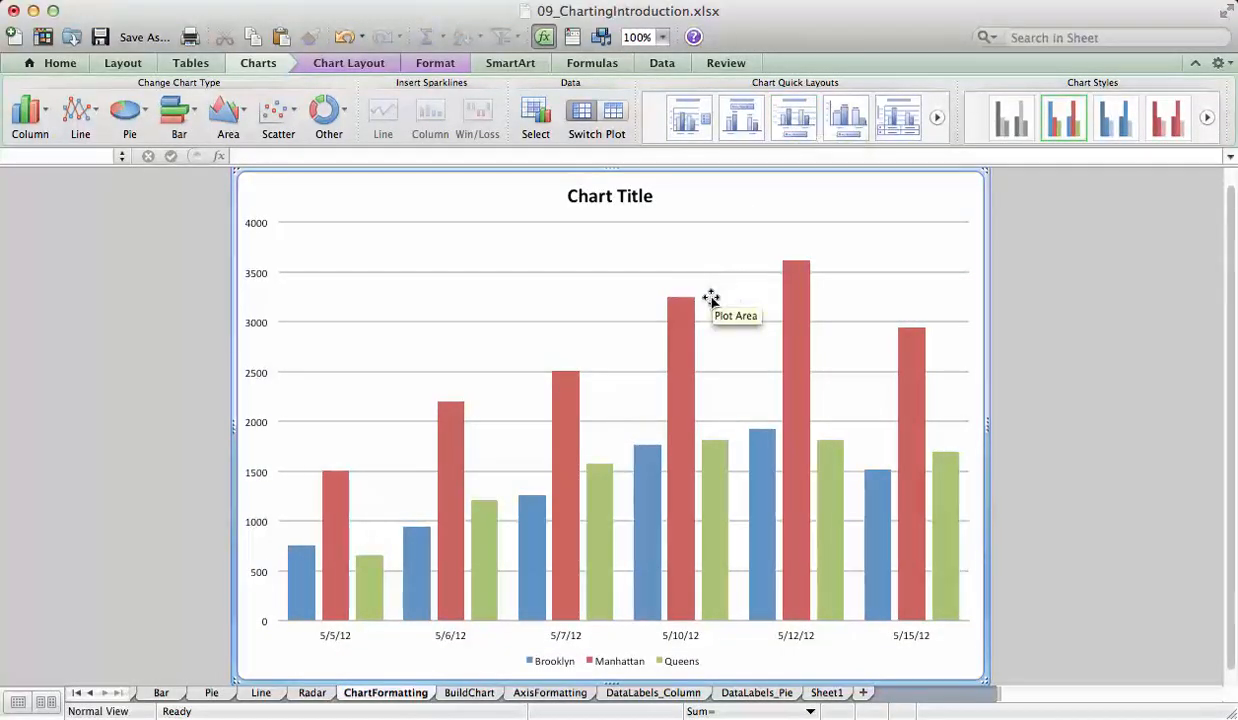
left_click(847, 112)
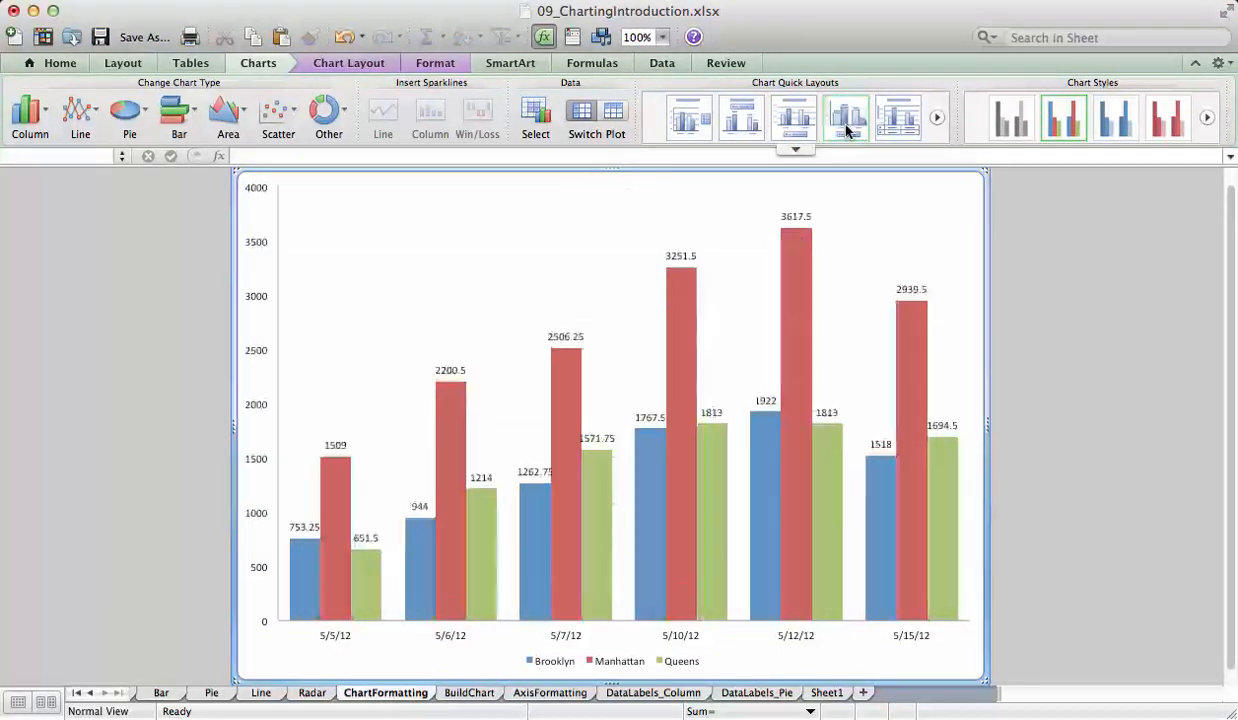
Try the fifth to tenth chart quick layouts and apply the last one, with horizontal gridlines and a side legend but no titles.
left_click(897, 125)
left_click(937, 118)
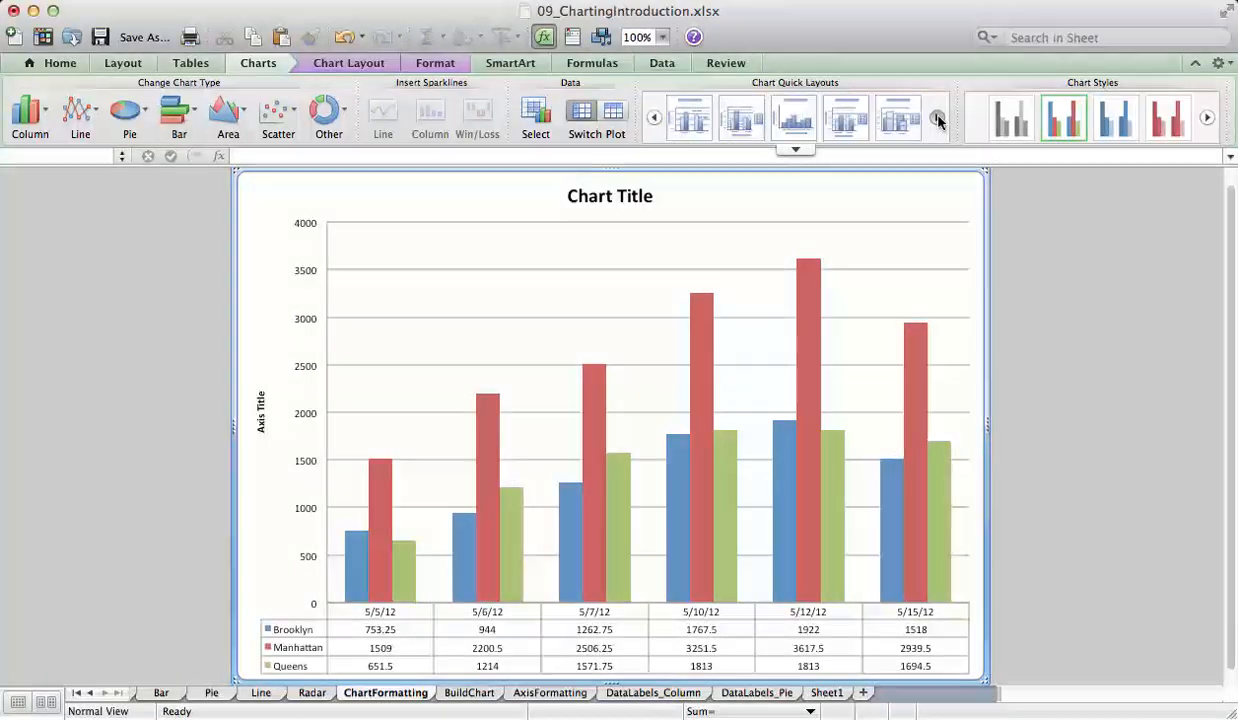
left_click(696, 119)
left_click(728, 120)
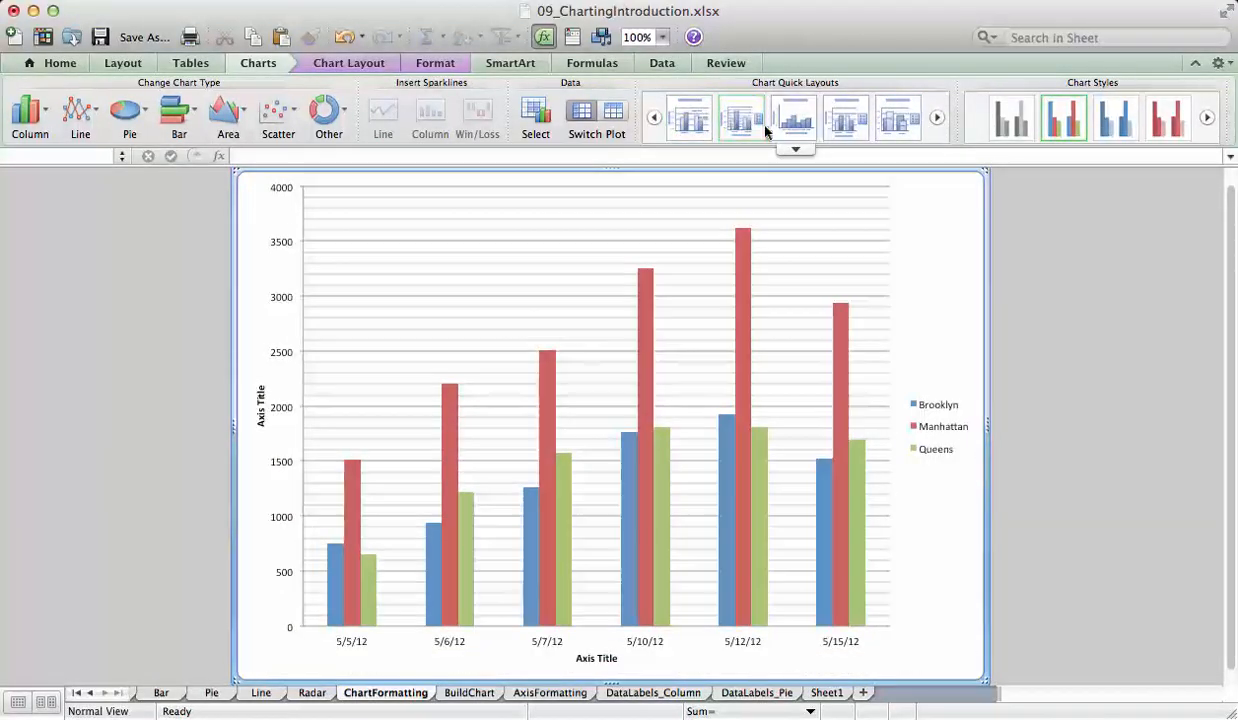
left_click(790, 122)
left_click(846, 120)
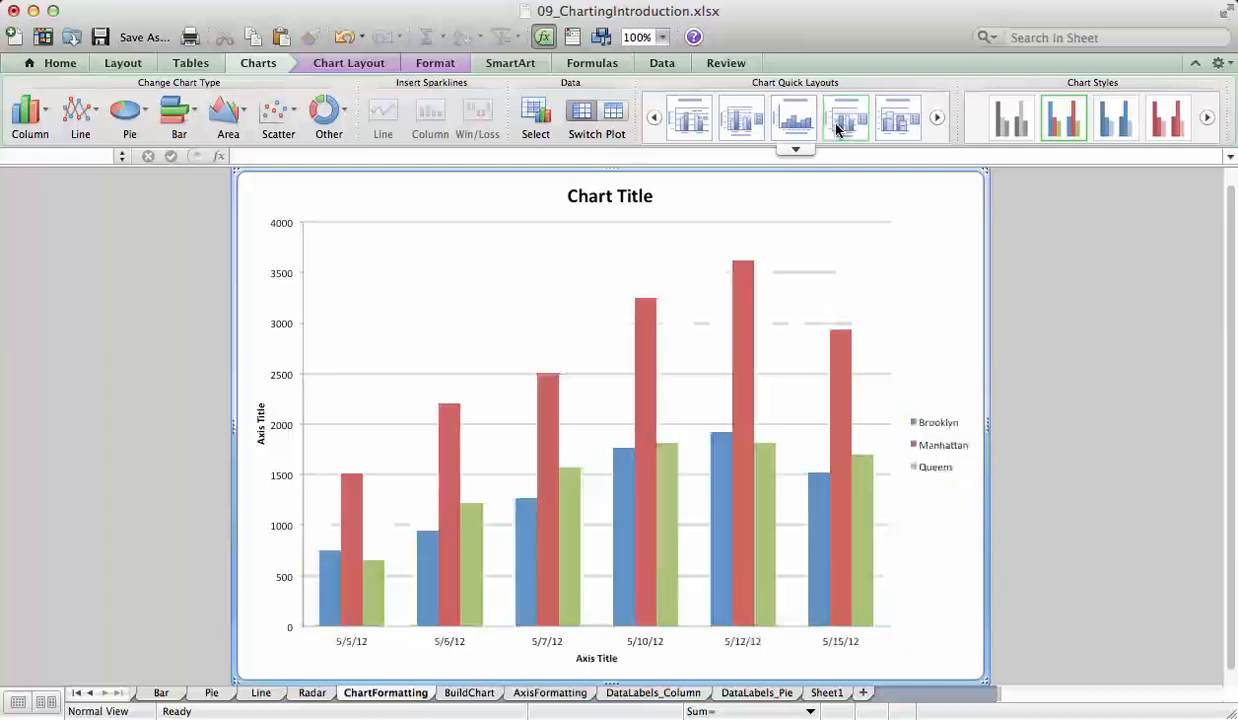
left_click(902, 124)
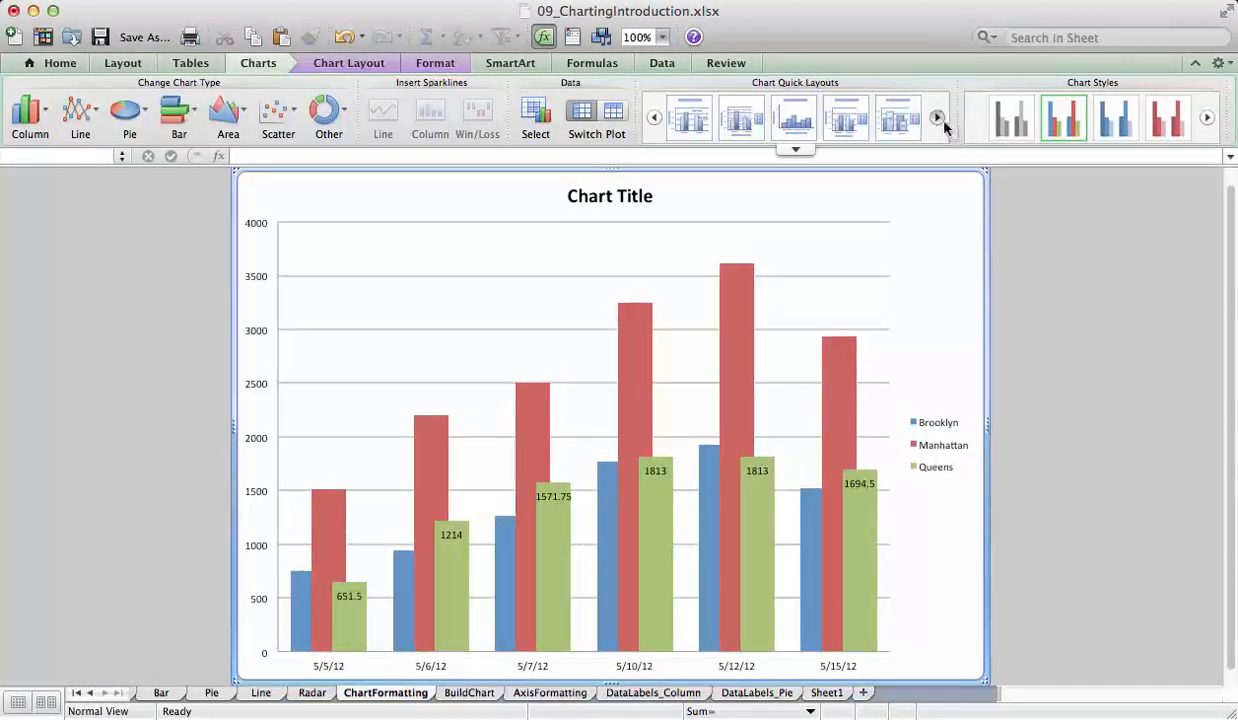
left_click(938, 118)
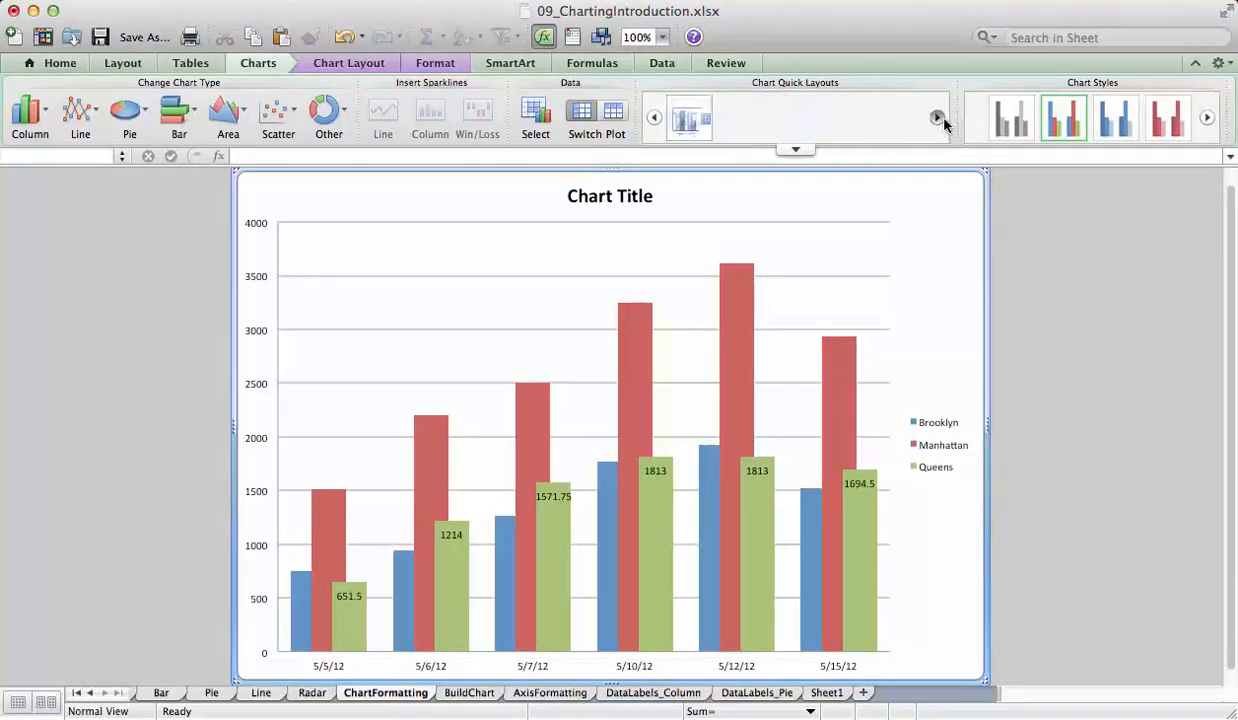
left_click(684, 122)
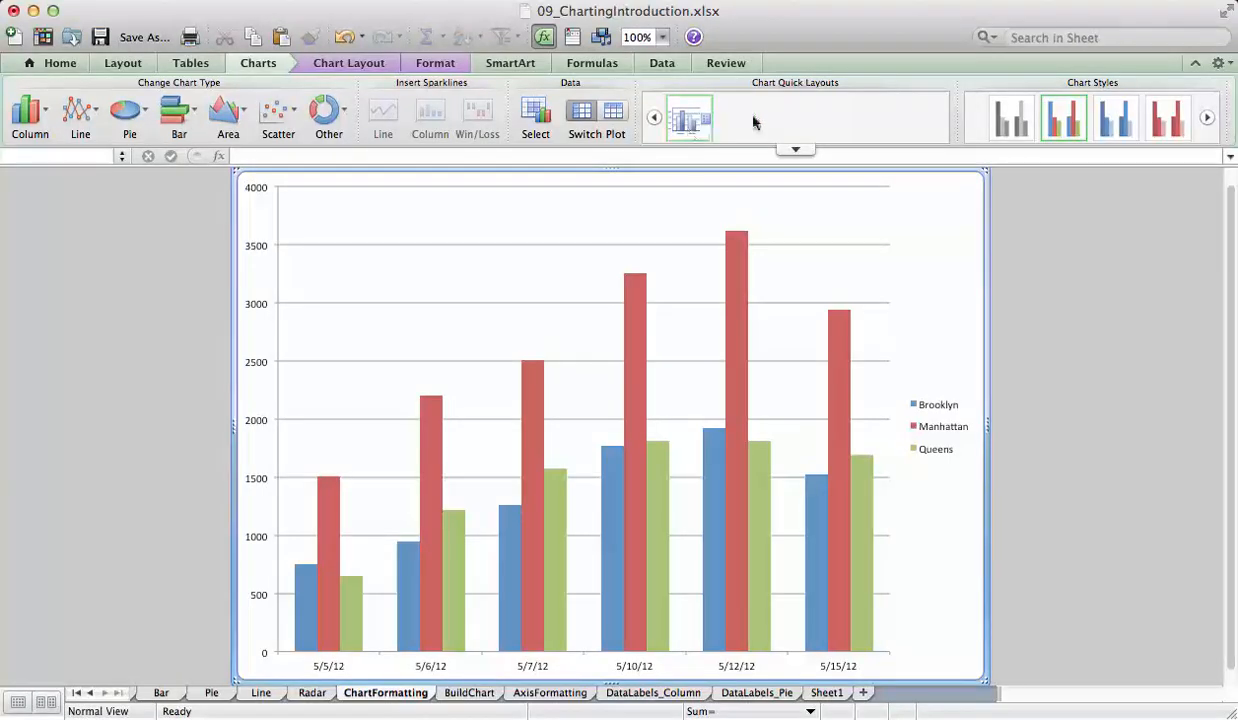
Add a chart title above the chart and switch its placement to Overlap Title at Top.
mouse_move(659, 270)
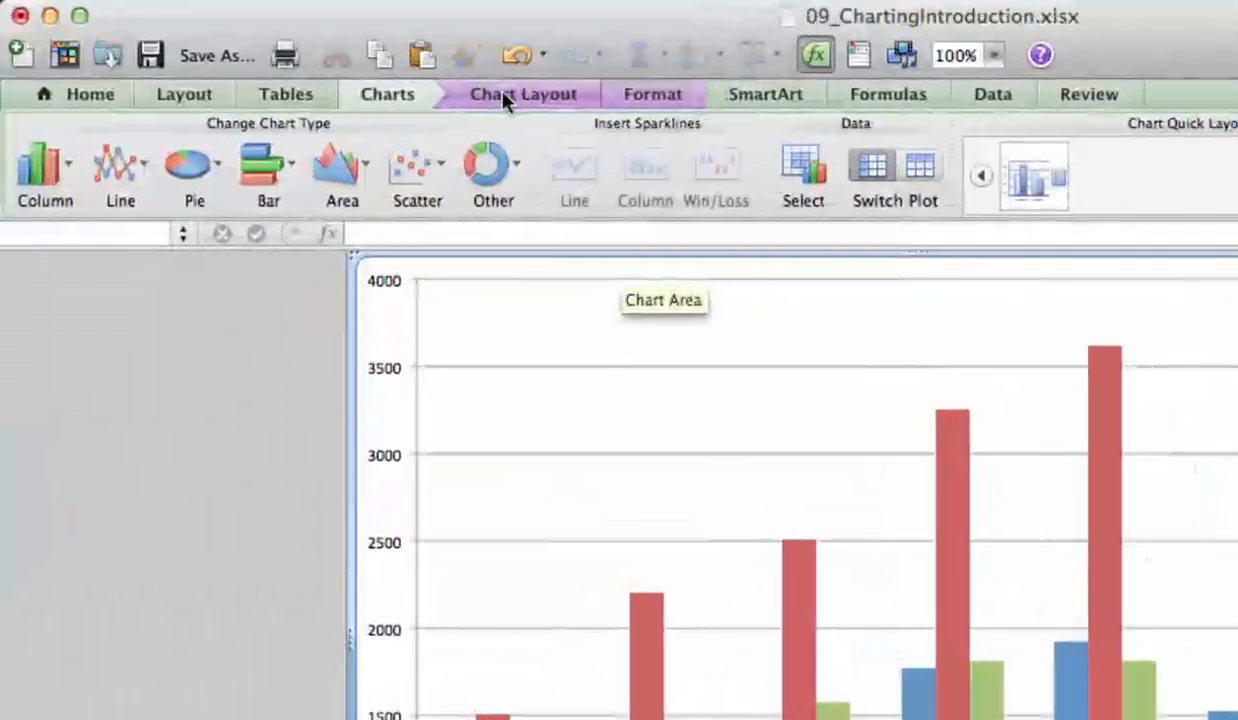
left_click(351, 67)
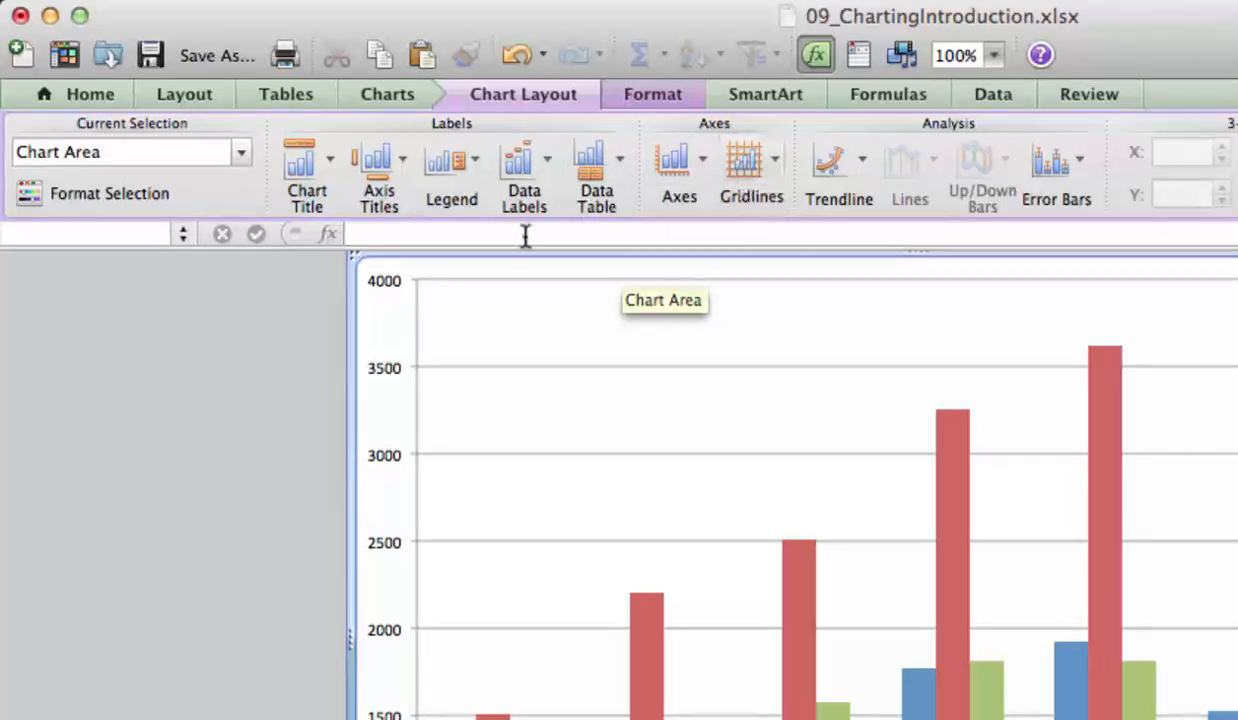
left_click(323, 174)
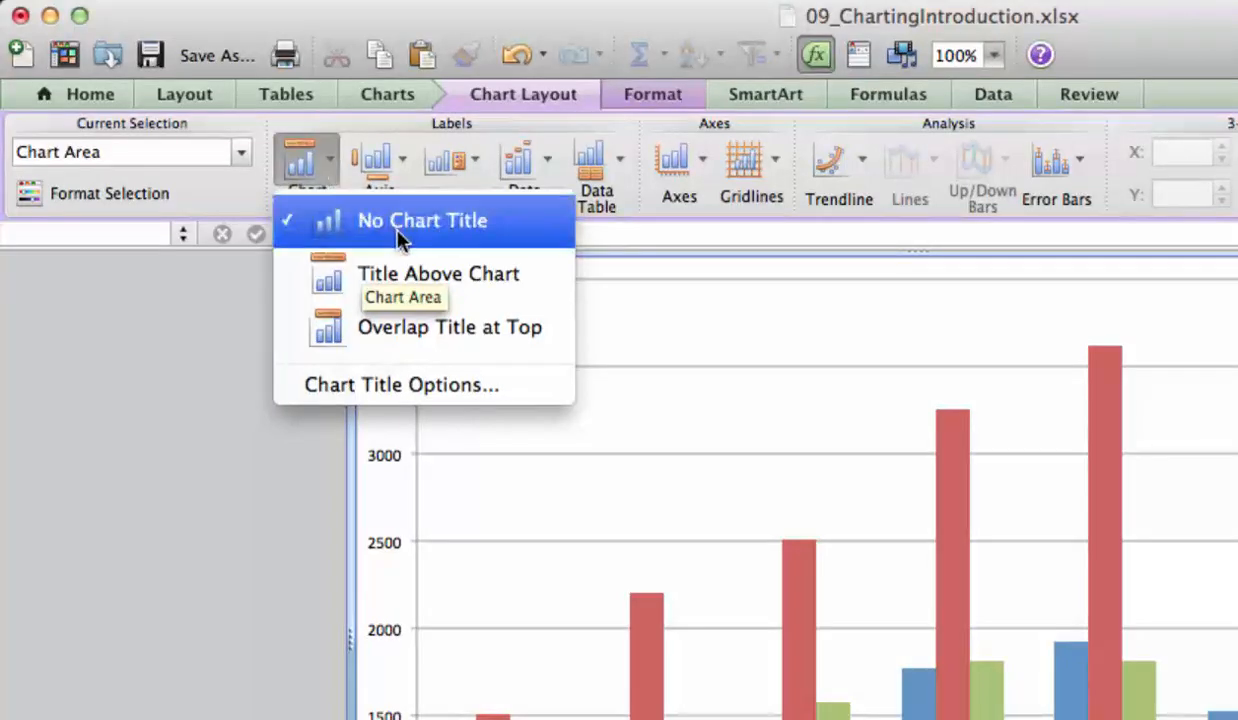
left_click(492, 280)
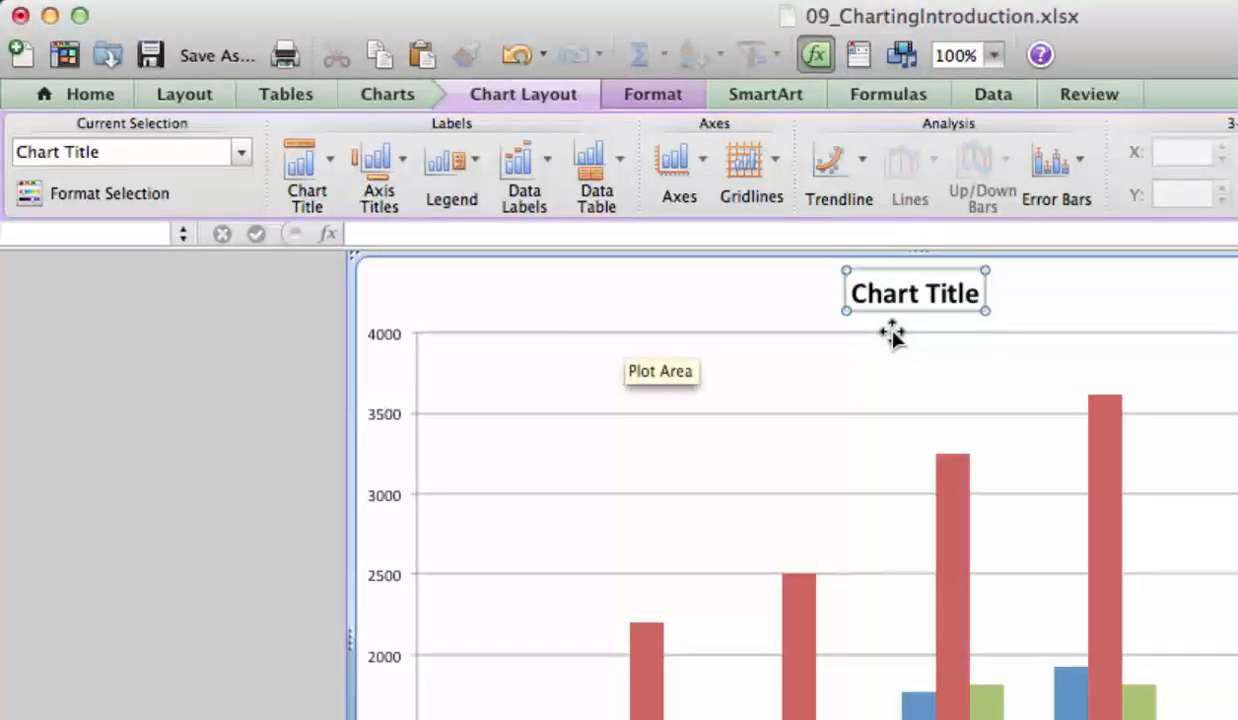
left_click(302, 166)
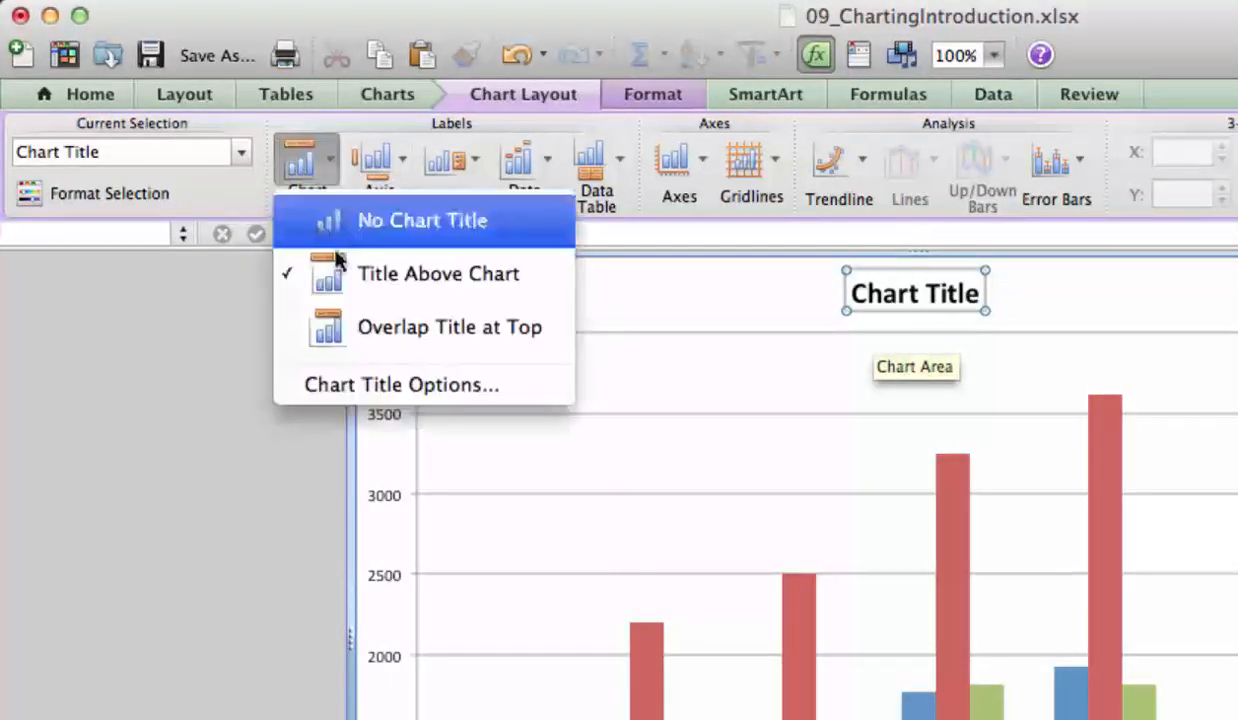
left_click(350, 324)
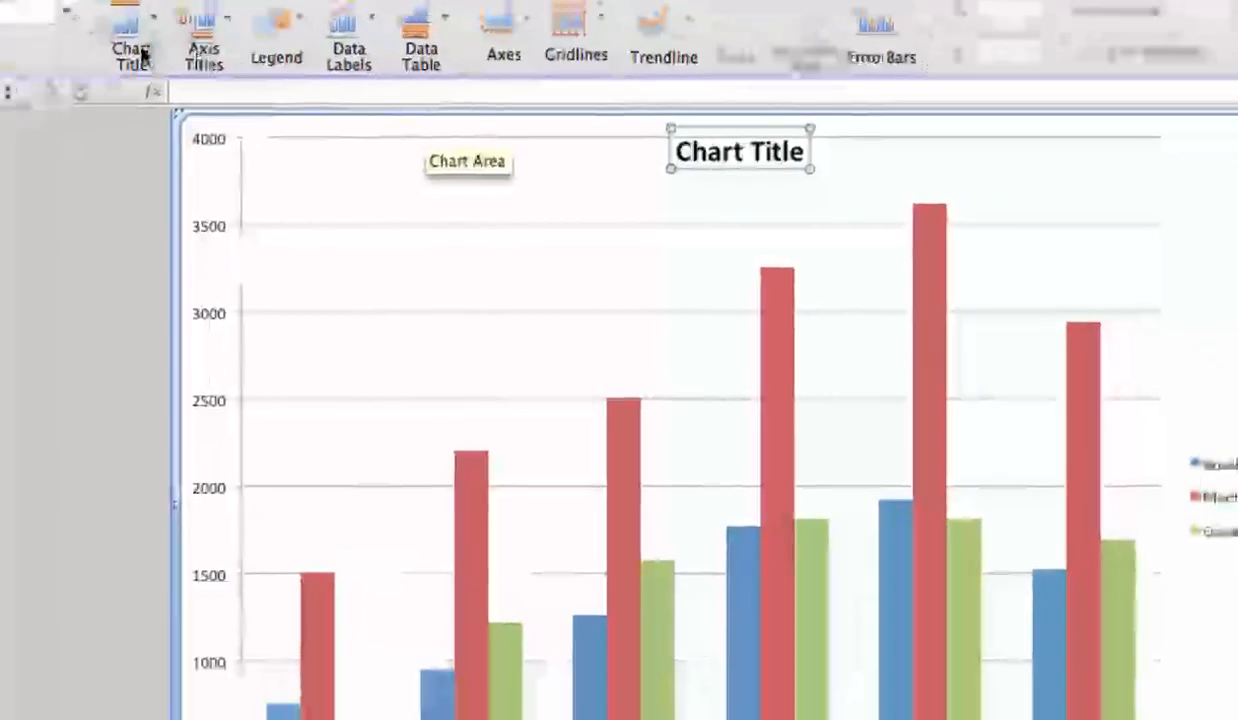
Examine the chart title's font, text box, fill, line, shadow, glow and 3-D format options, and leave without changing them.
left_click(258, 130)
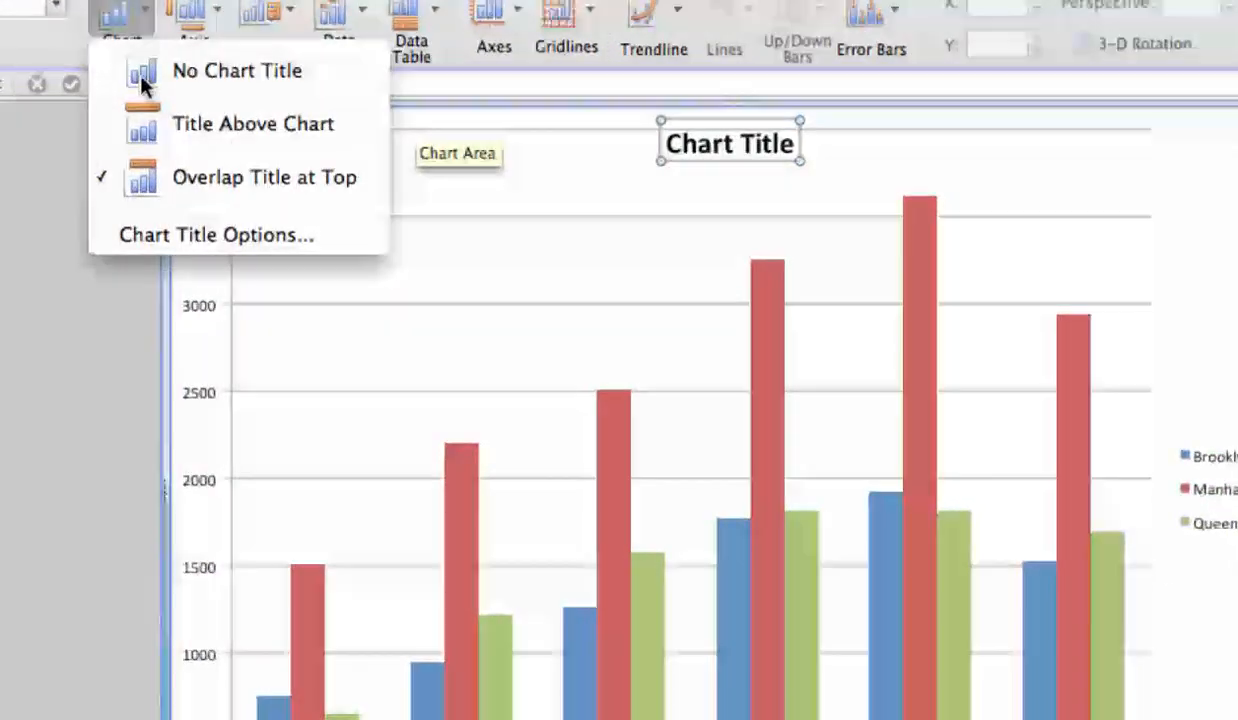
left_click(164, 236)
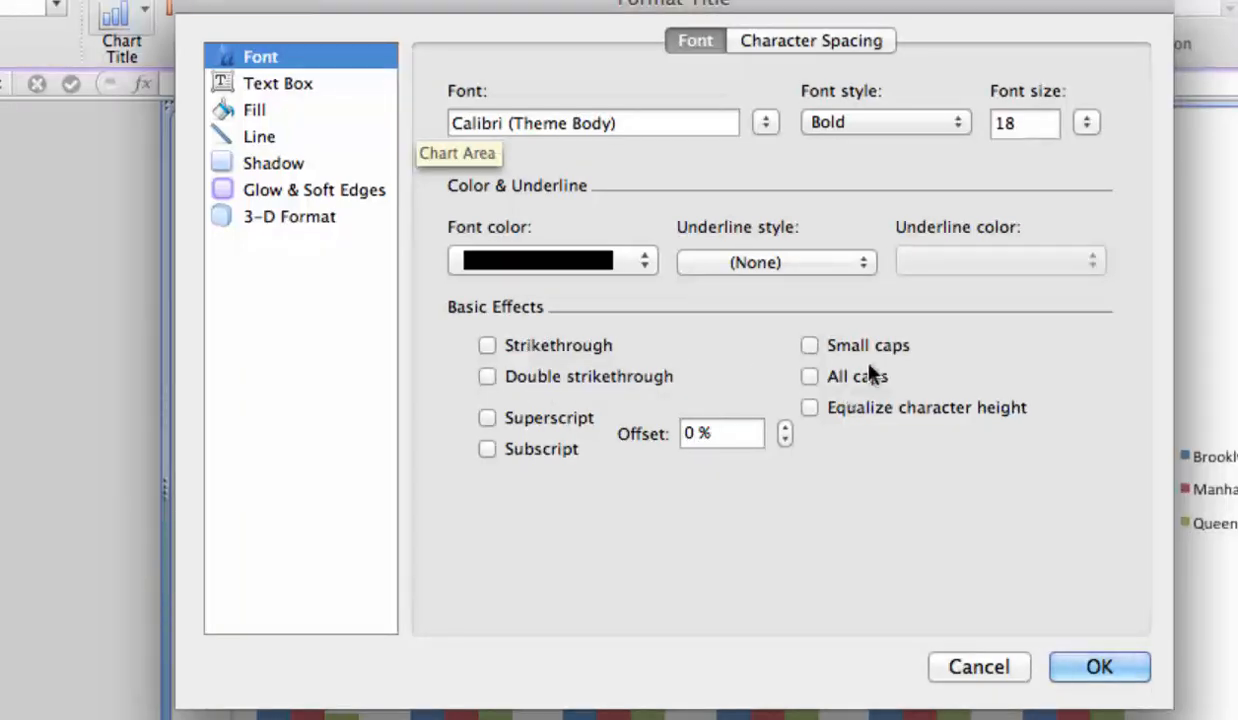
left_click(302, 90)
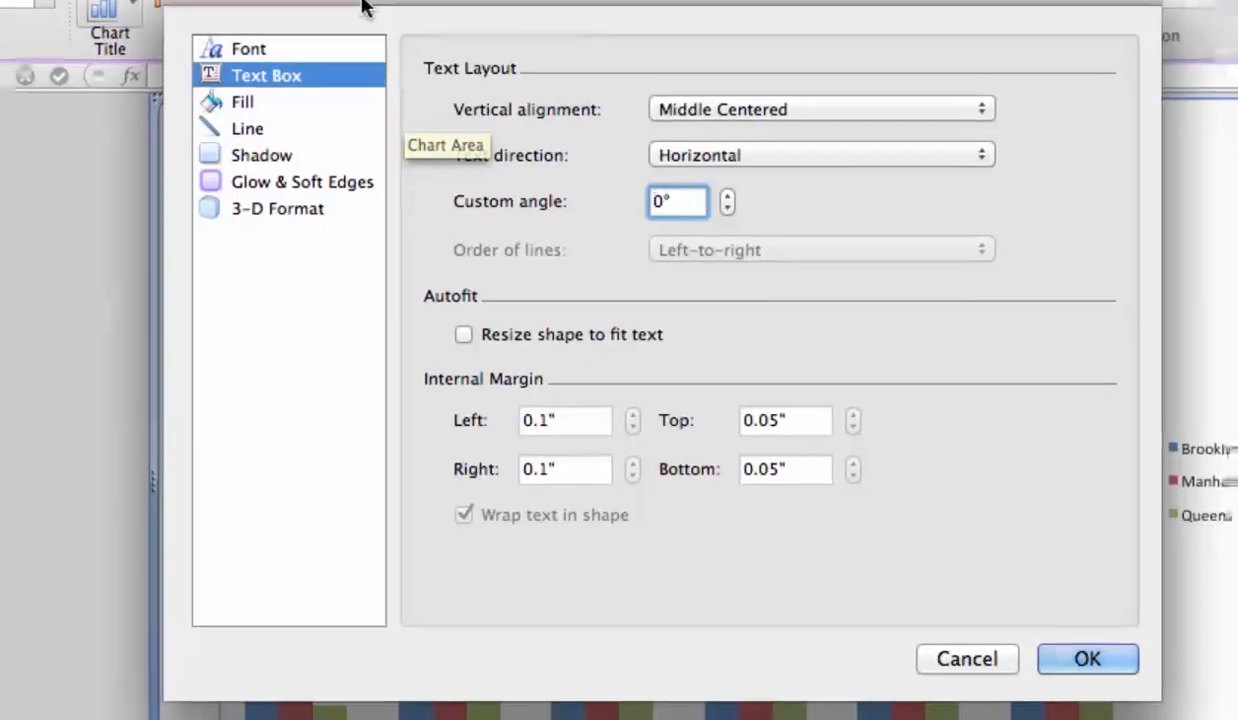
left_click_drag(362, 2, 481, 184)
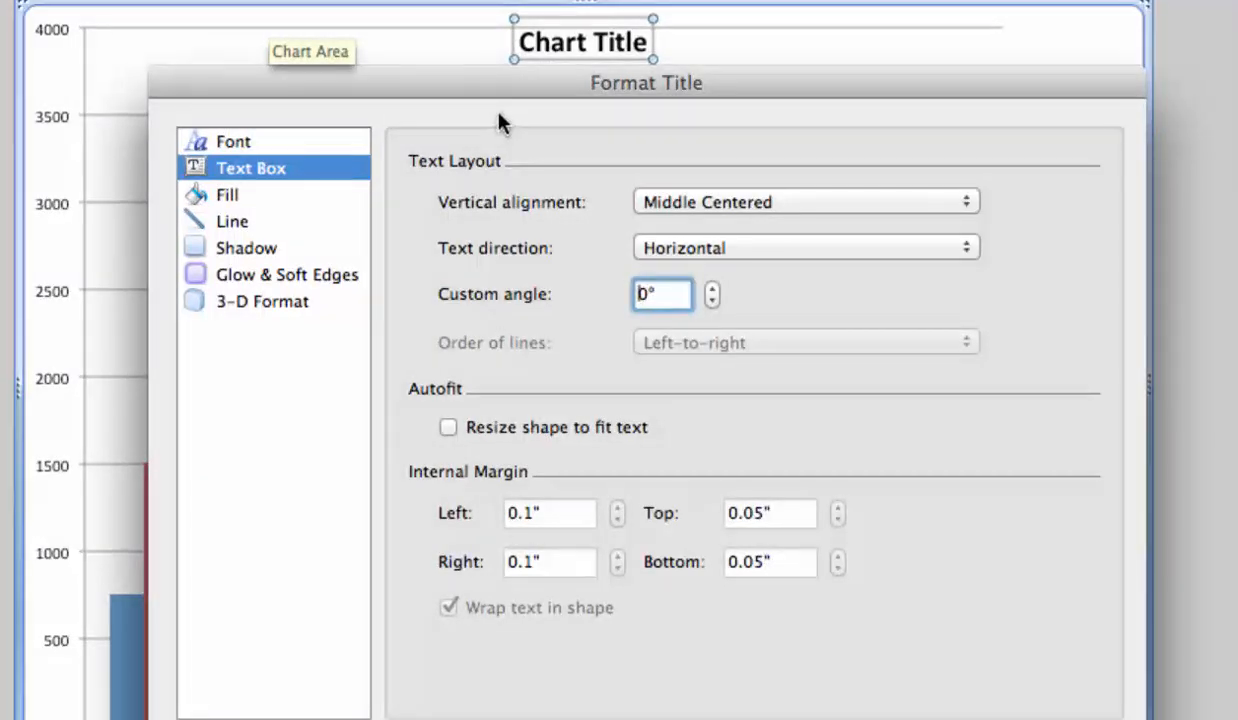
left_click(226, 195)
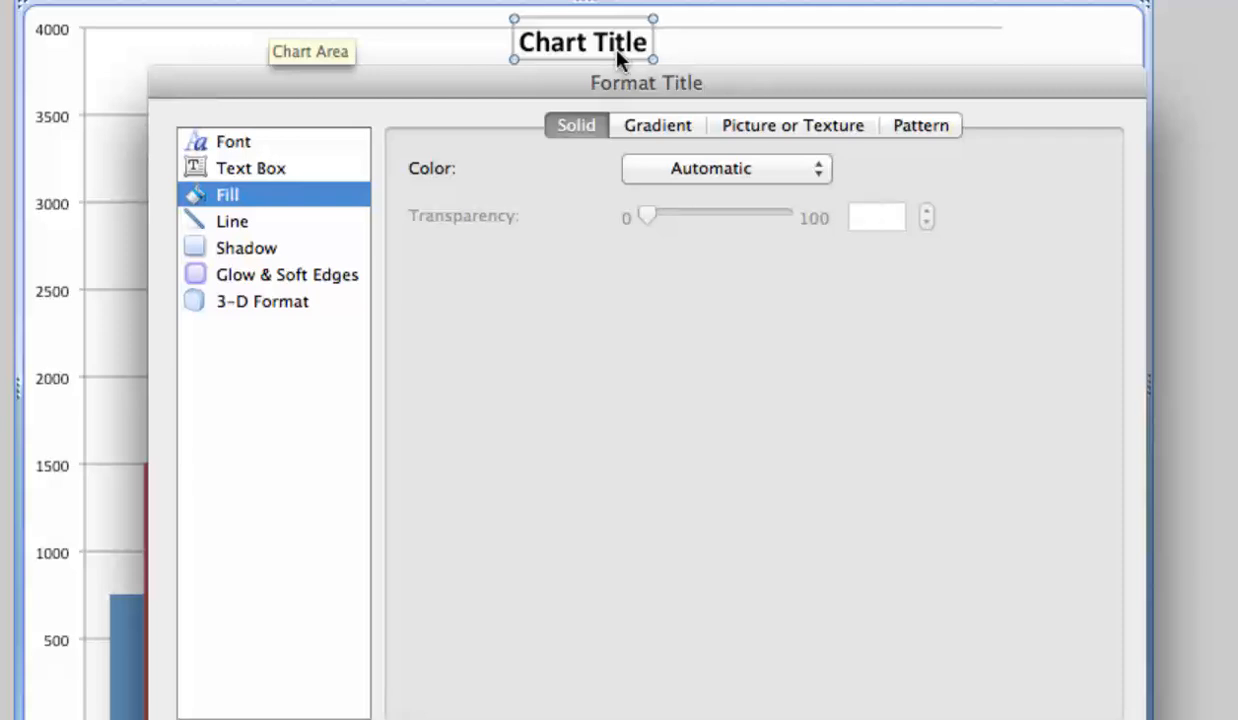
left_click(225, 220)
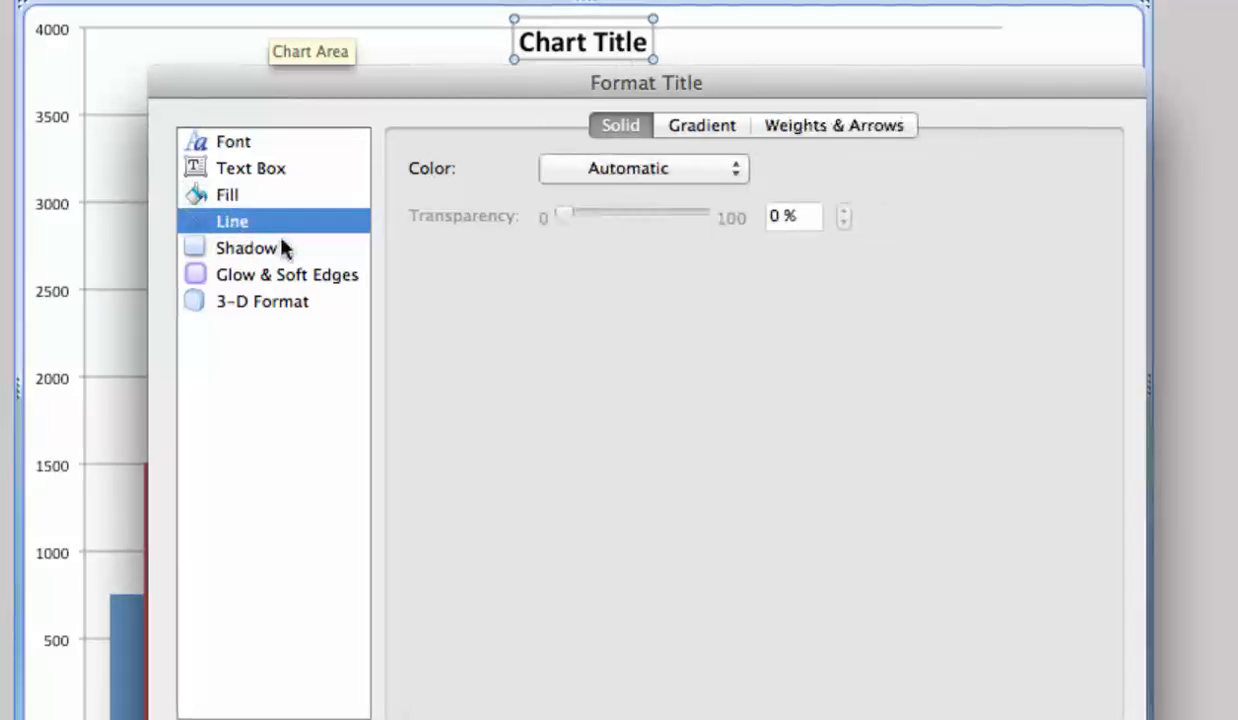
left_click(266, 250)
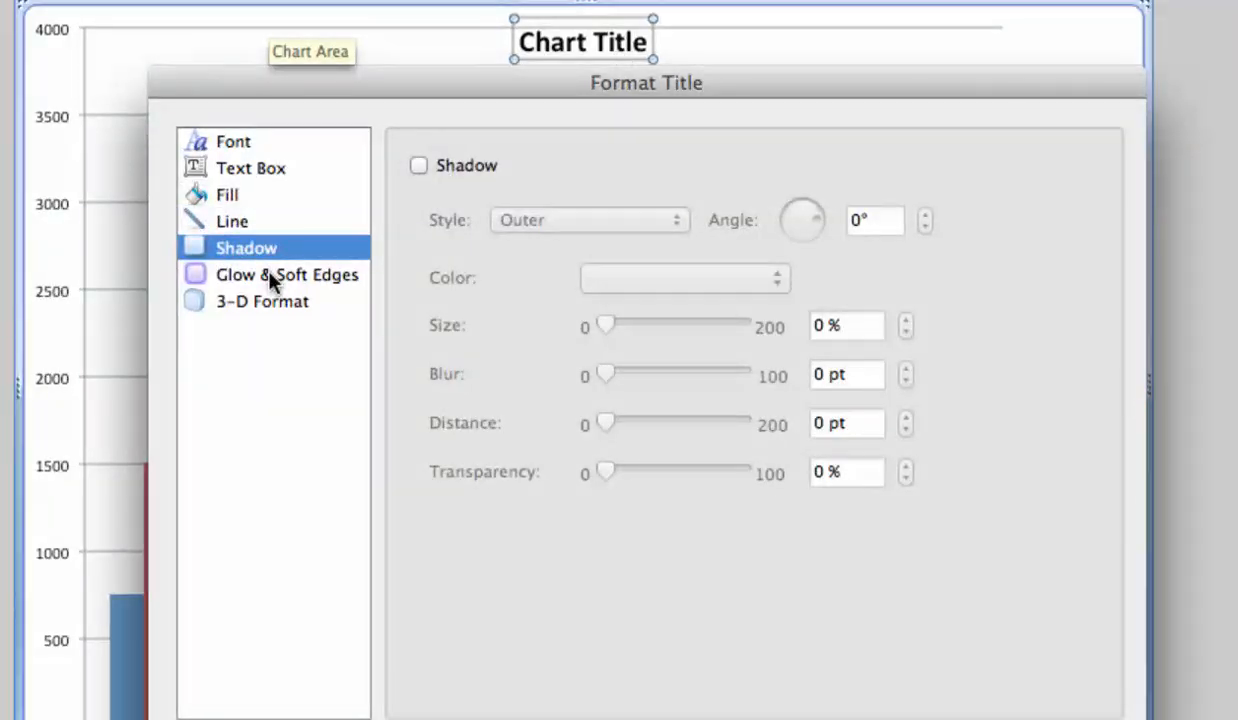
left_click(270, 276)
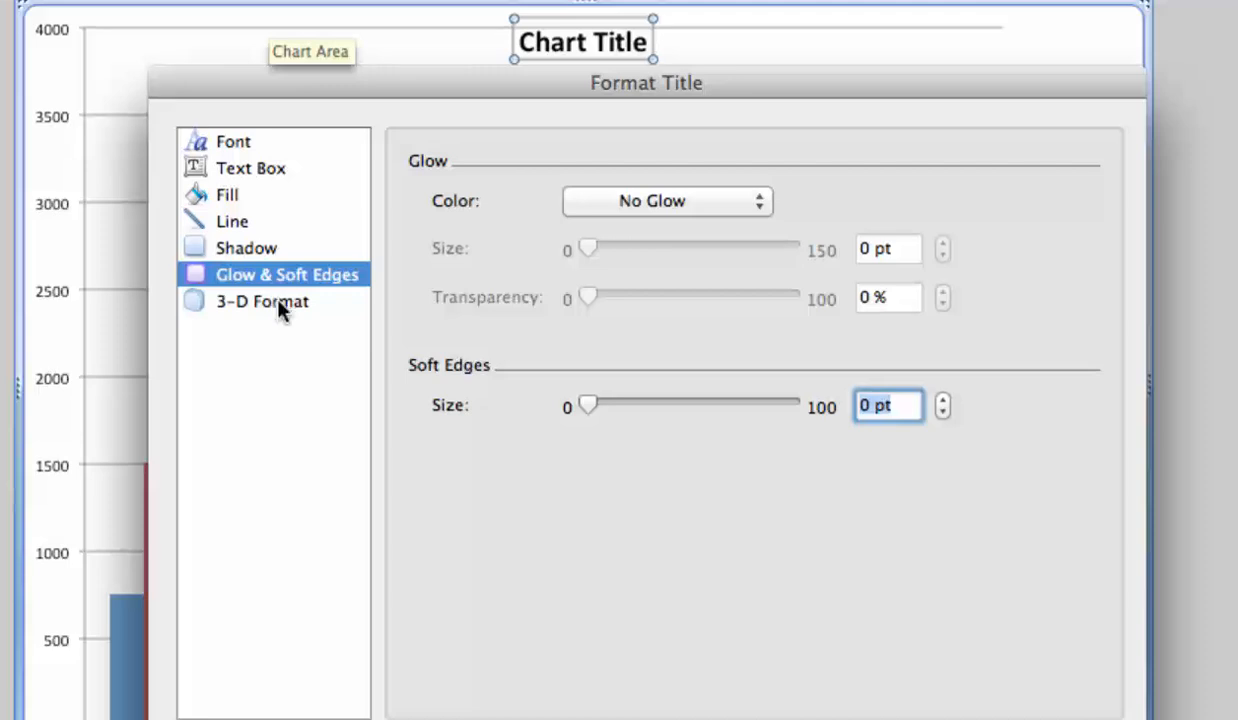
left_click(279, 307)
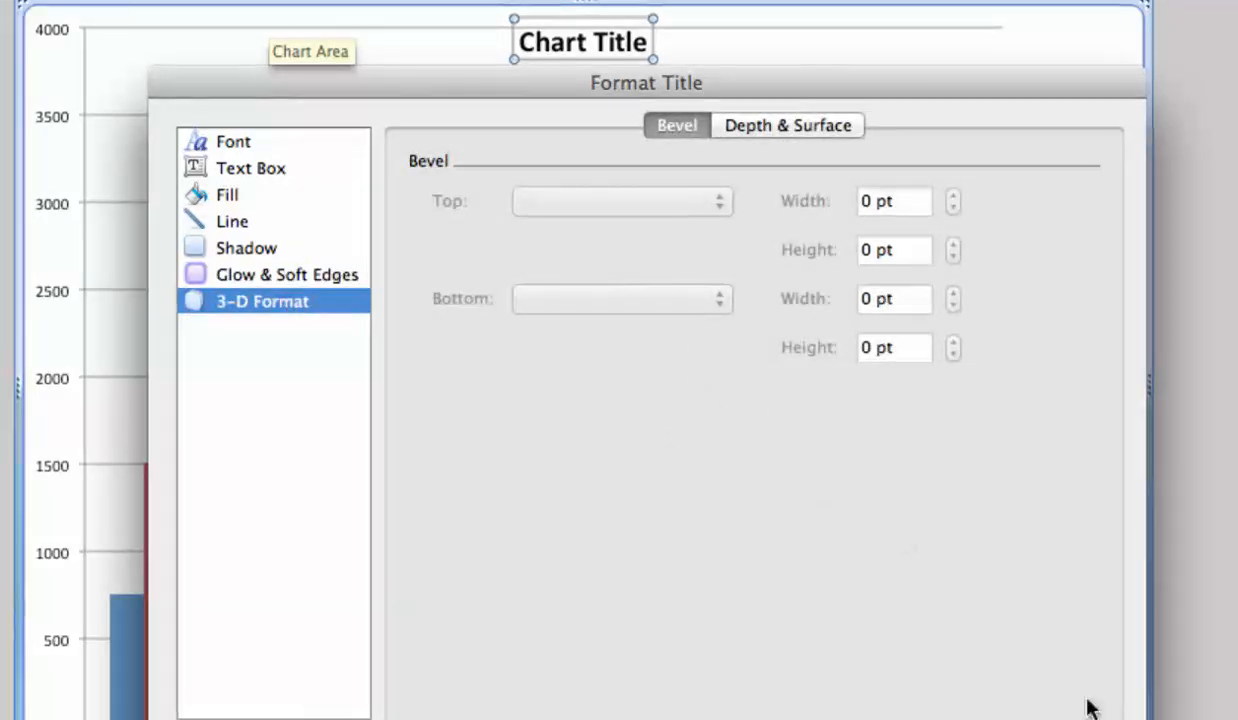
key("Escape")
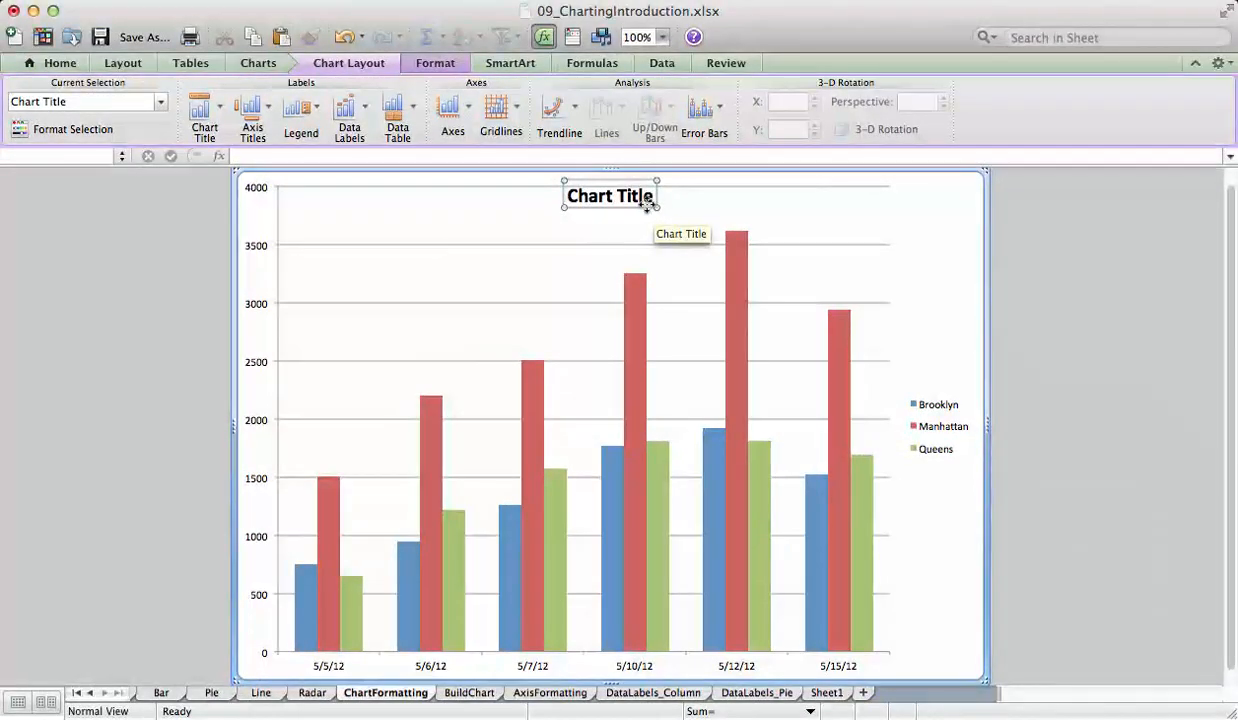
Try the second-row blue and fourth-row pale green element styles on the chart title, and apply the beveled blue style from the last row.
left_click(432, 63)
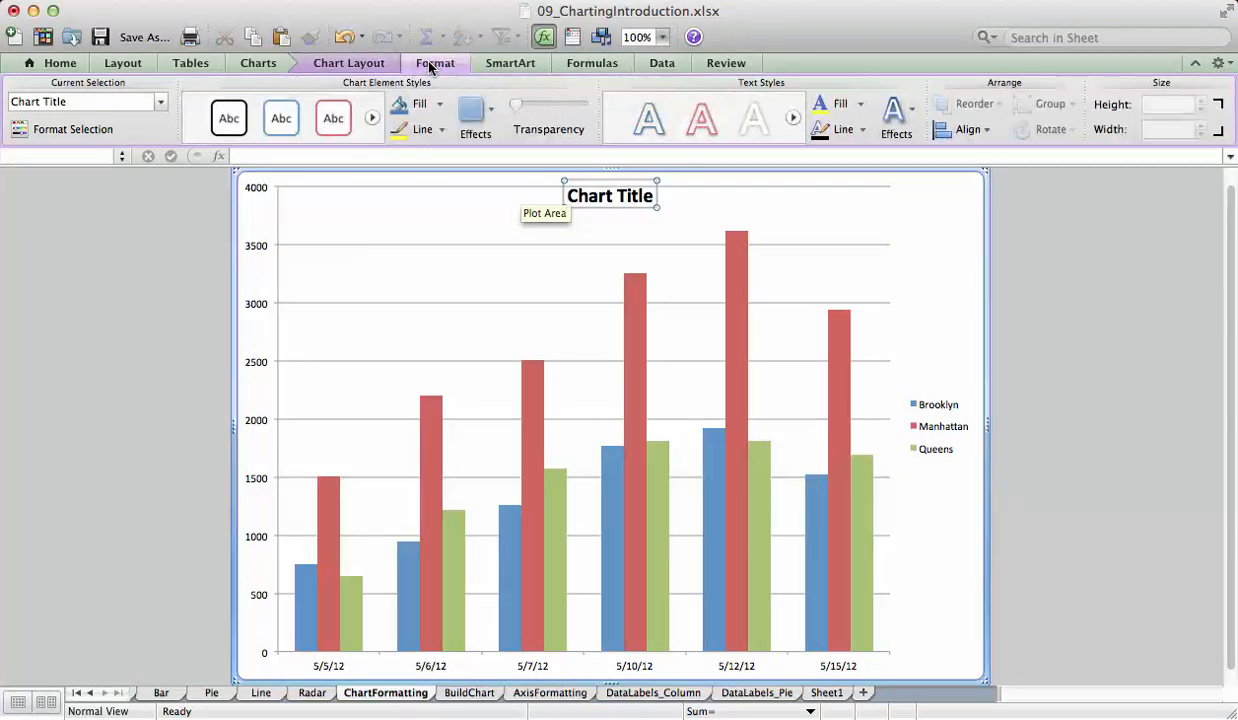
left_click(282, 147)
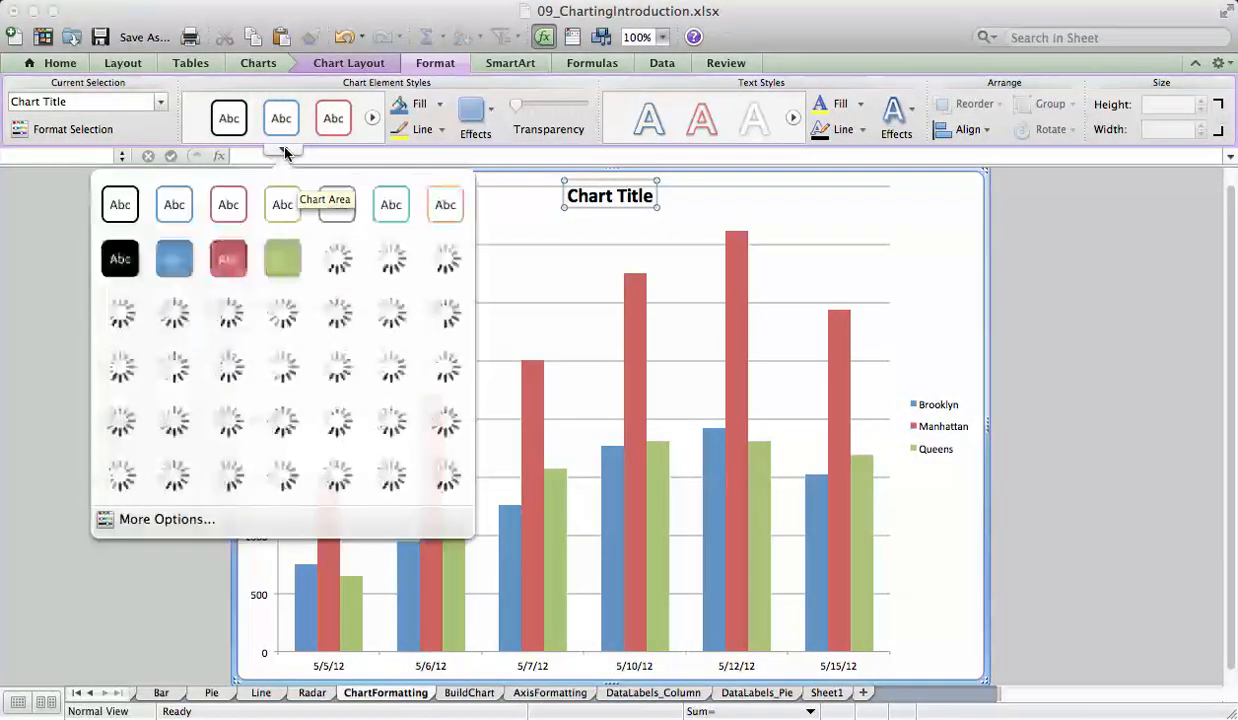
left_click(192, 264)
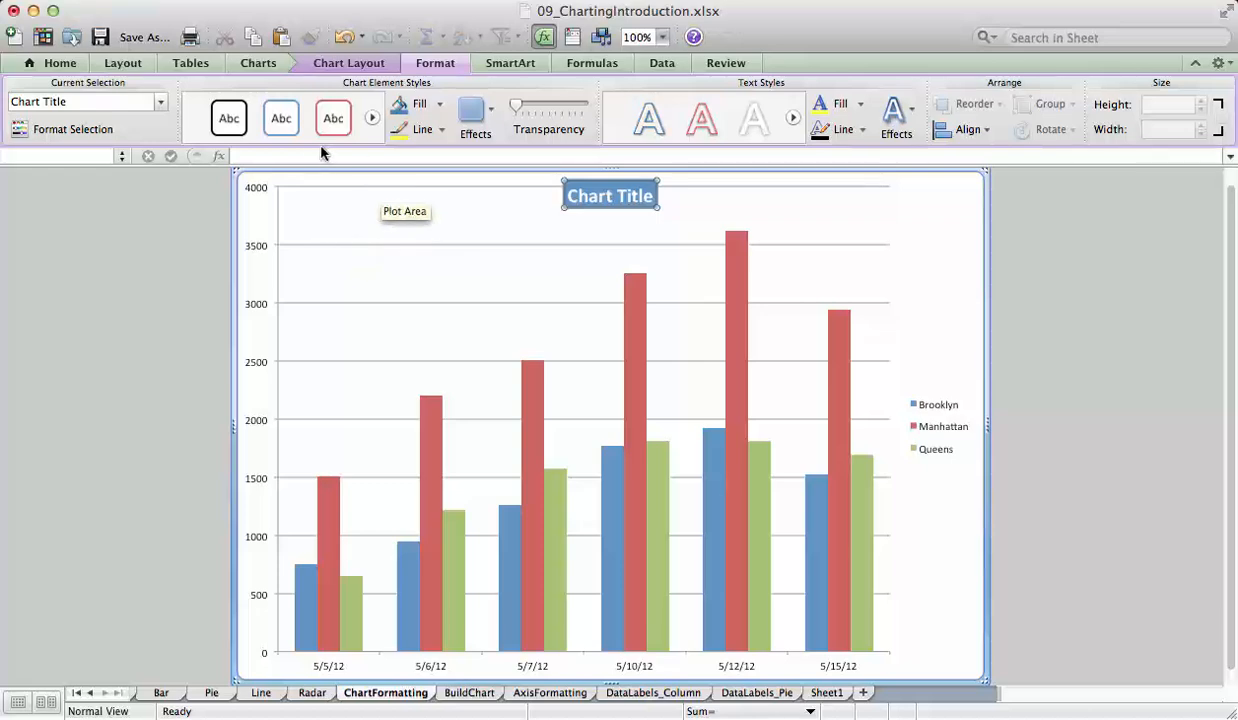
left_click(285, 149)
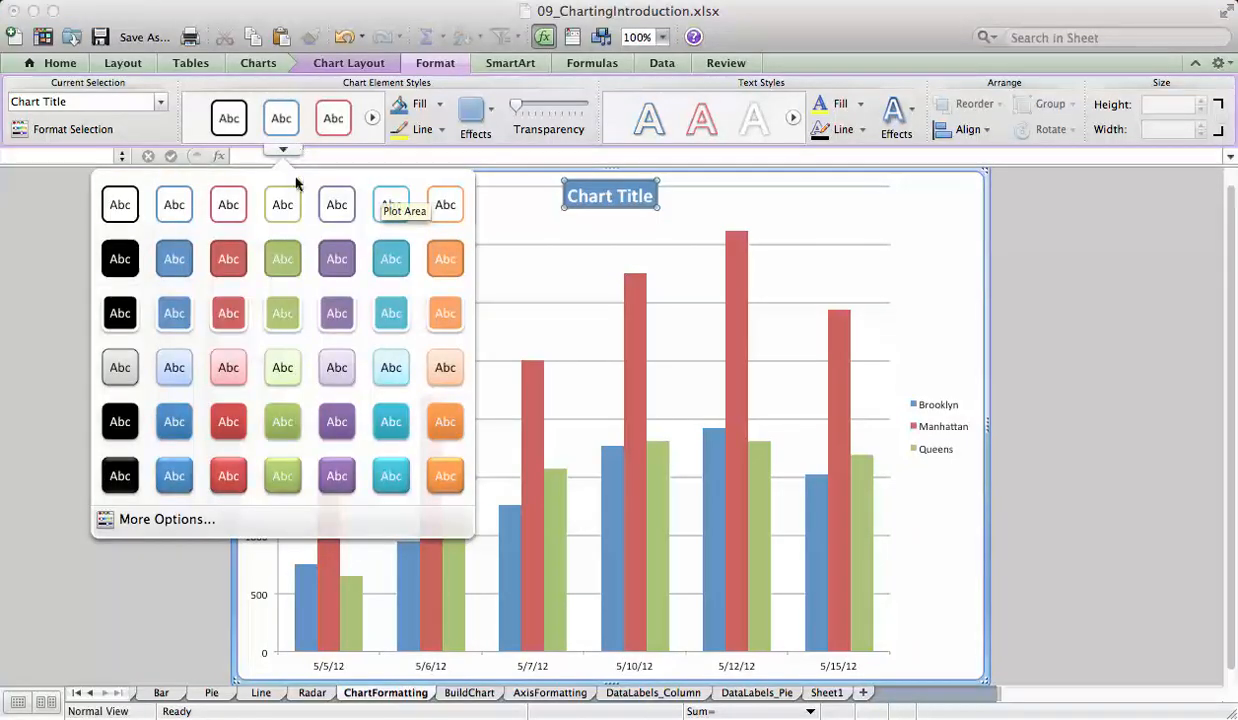
left_click(282, 362)
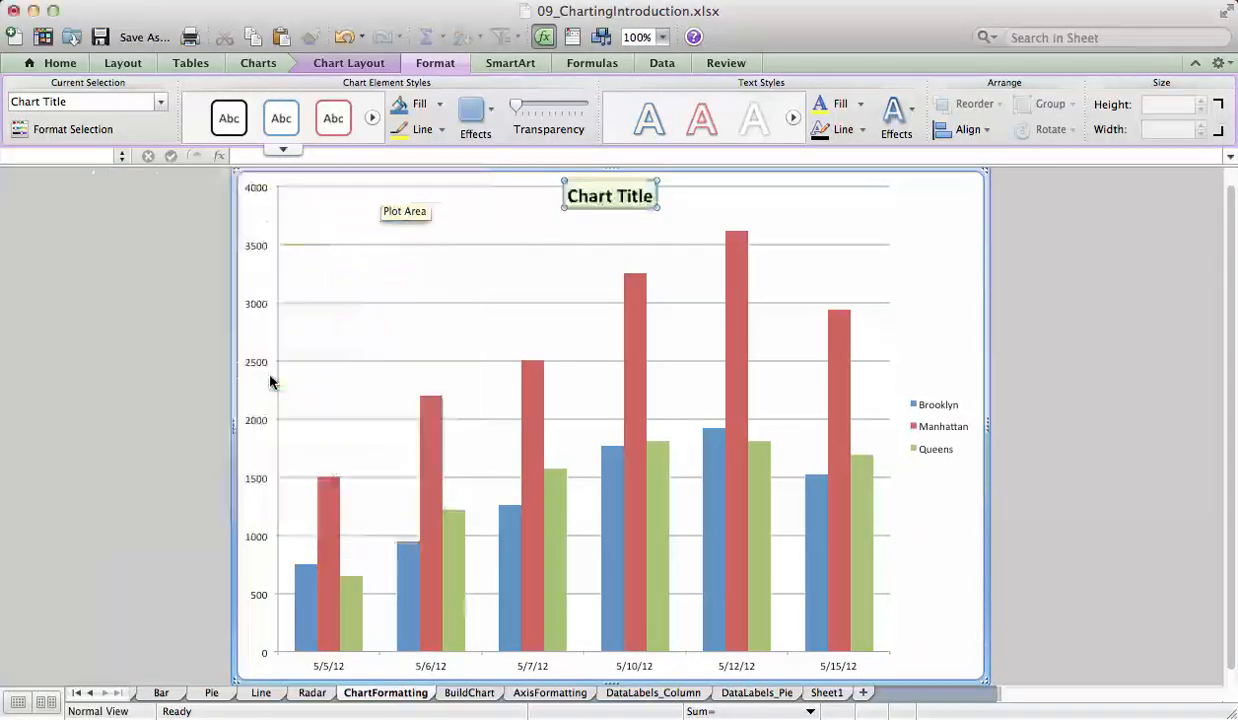
left_click(283, 149)
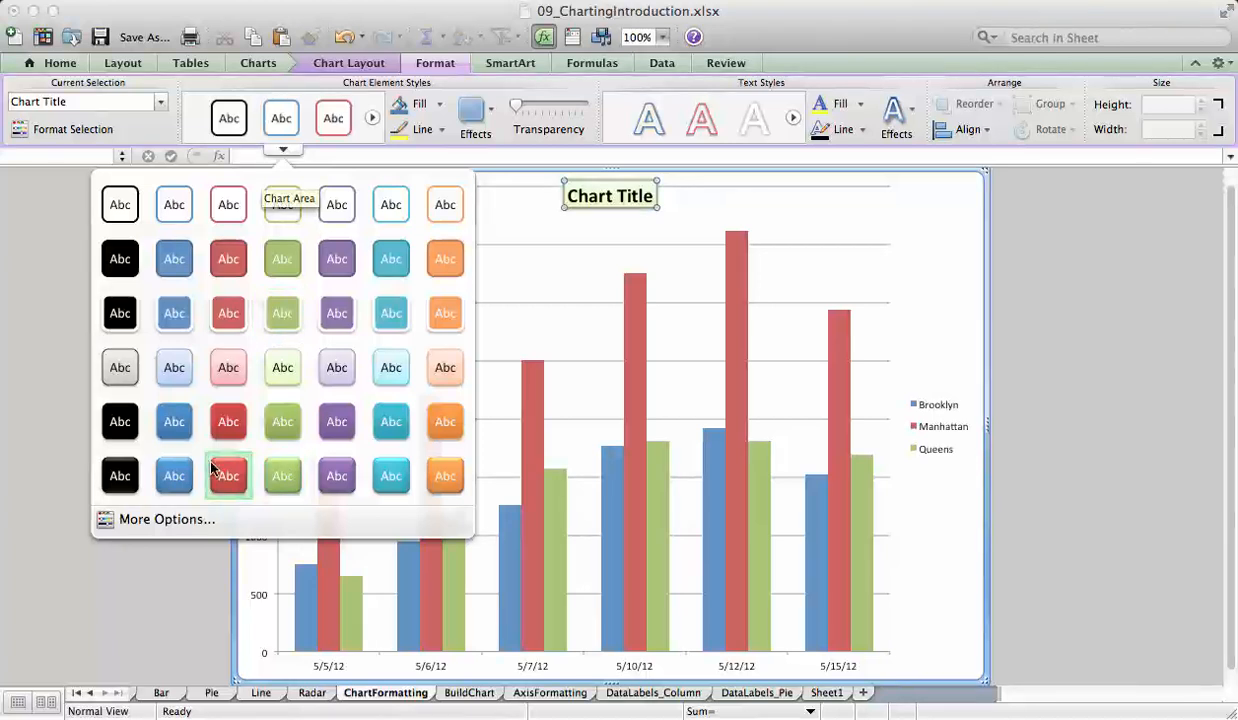
left_click(174, 476)
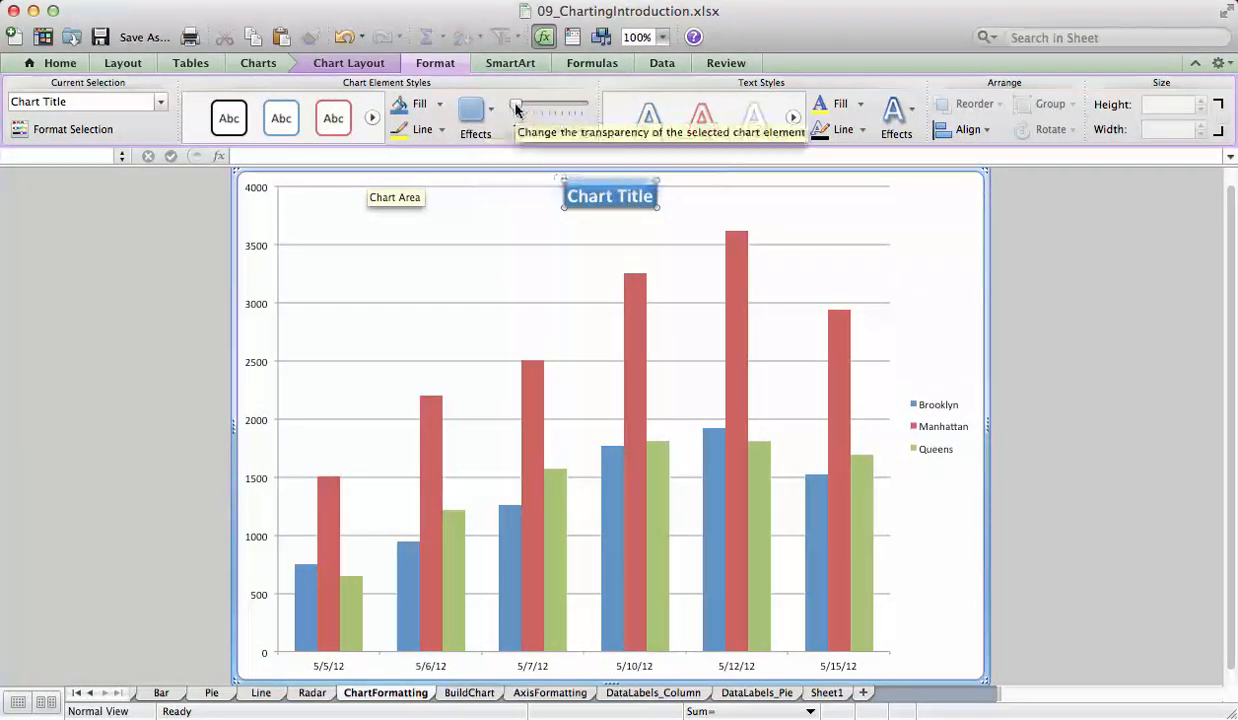
Make the chart title about one third transparent, and move it over the 5/10/12 columns and back near the chart's top edge.
left_click_drag(541, 106, 540, 106)
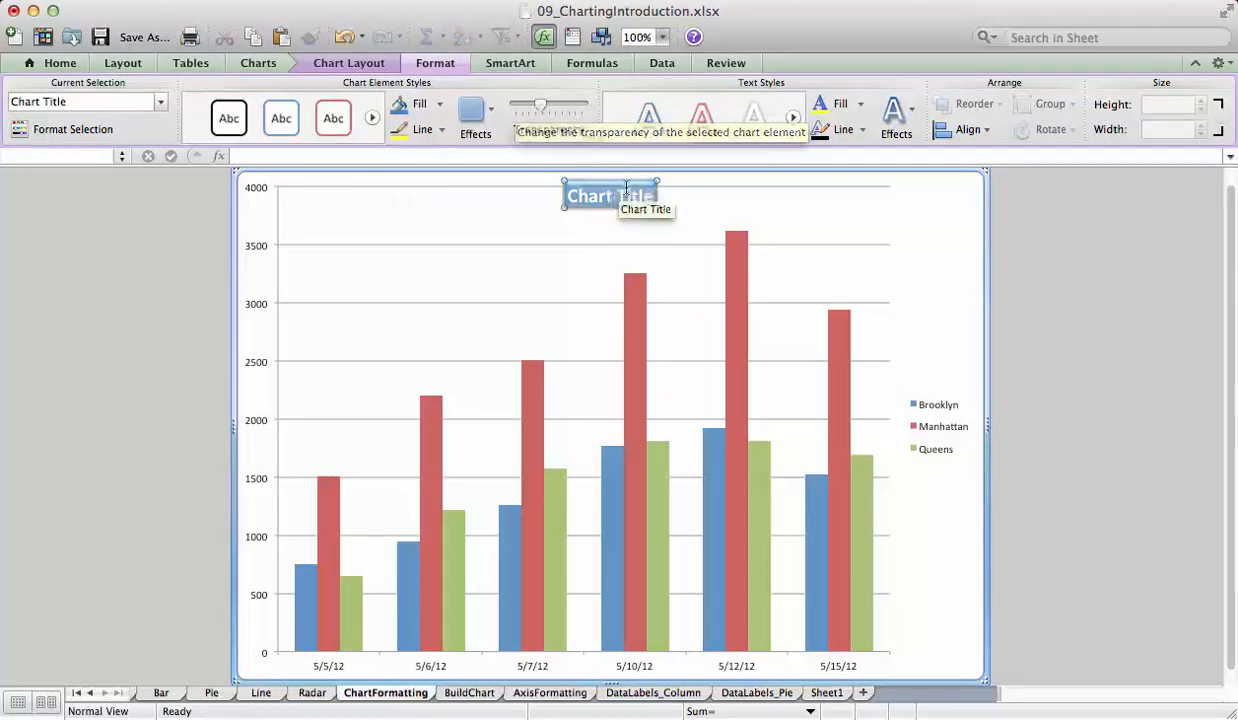
left_click_drag(604, 206, 634, 306)
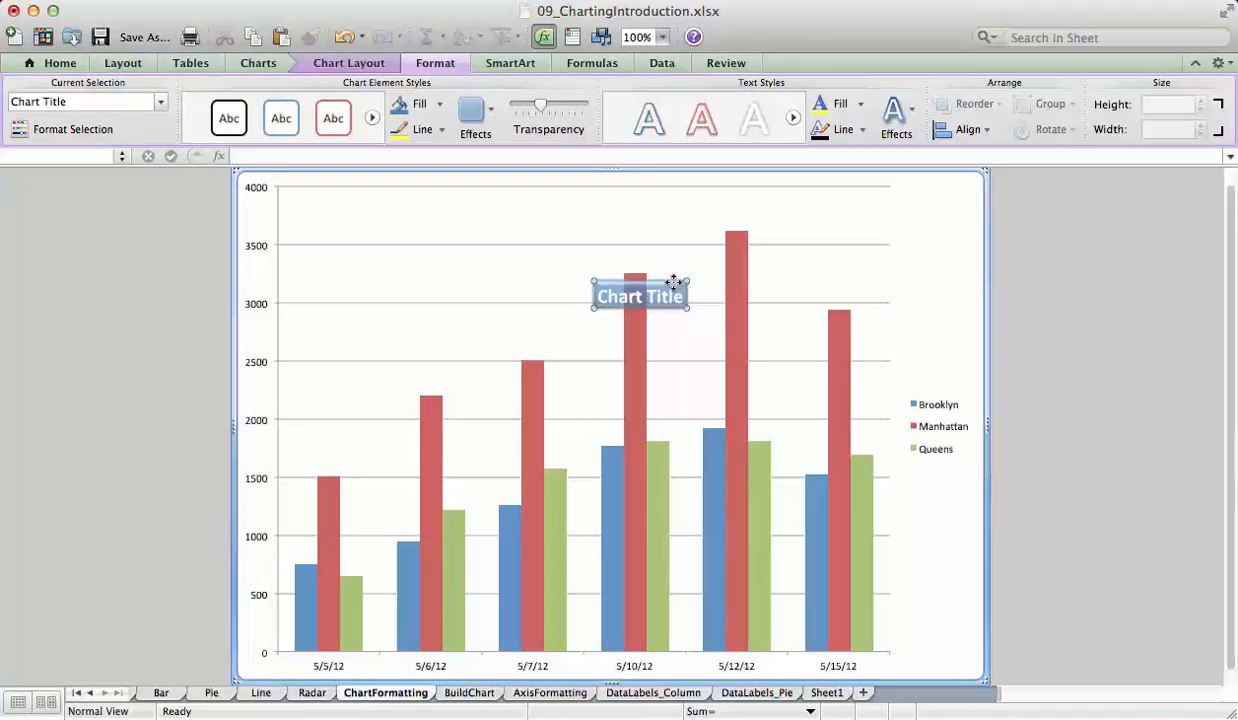
left_click_drag(663, 279, 613, 187)
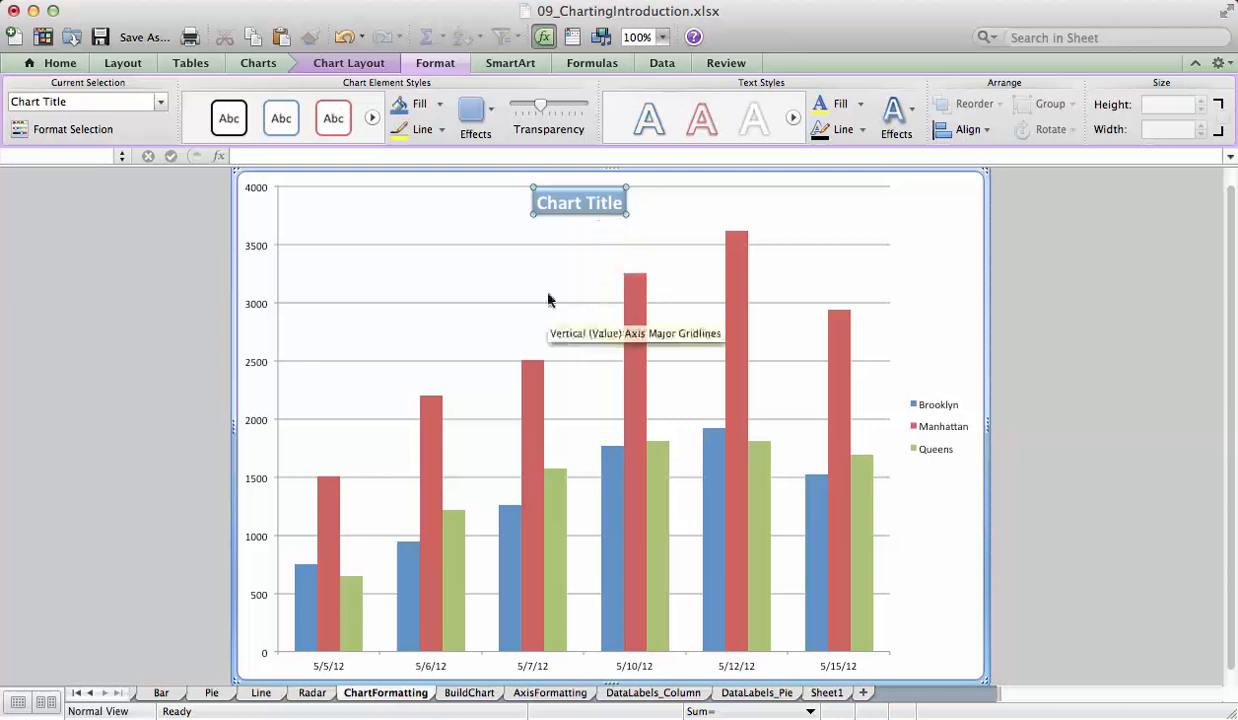
Select the Manhattan series and the value axis gridlines in turn, and nudge the chart title slightly up onto the 4000 gridline.
left_click(633, 320)
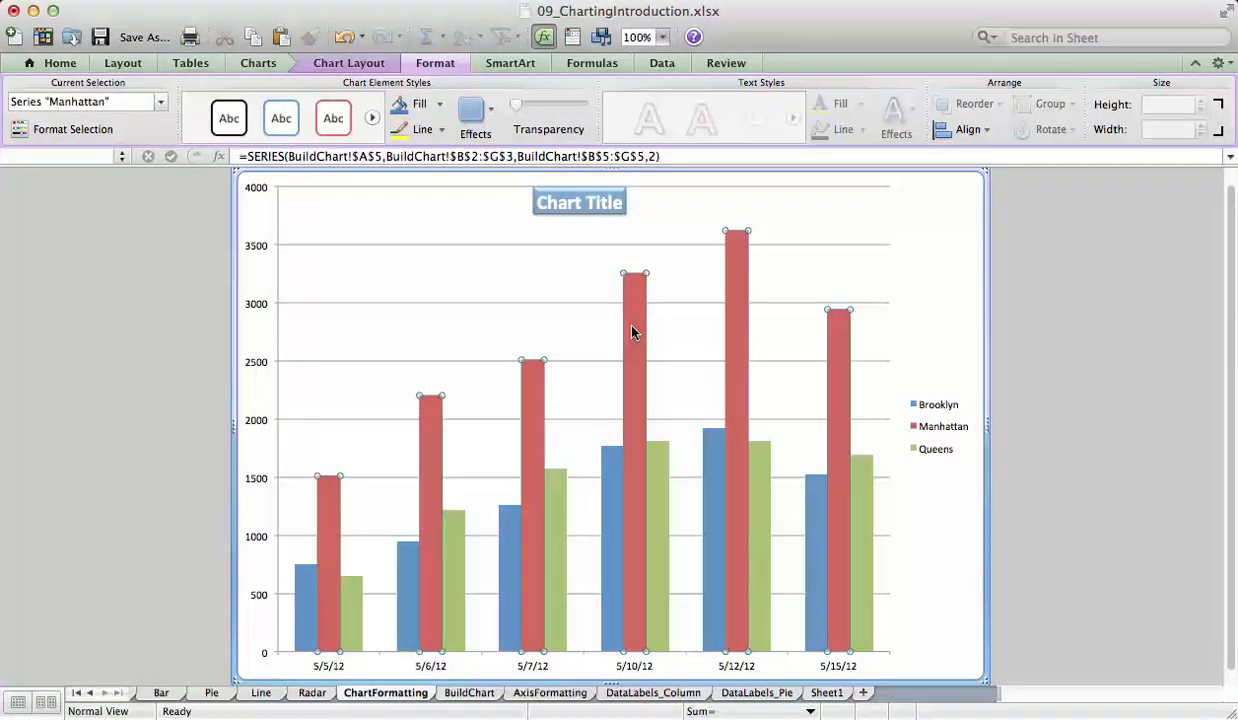
left_click(586, 419)
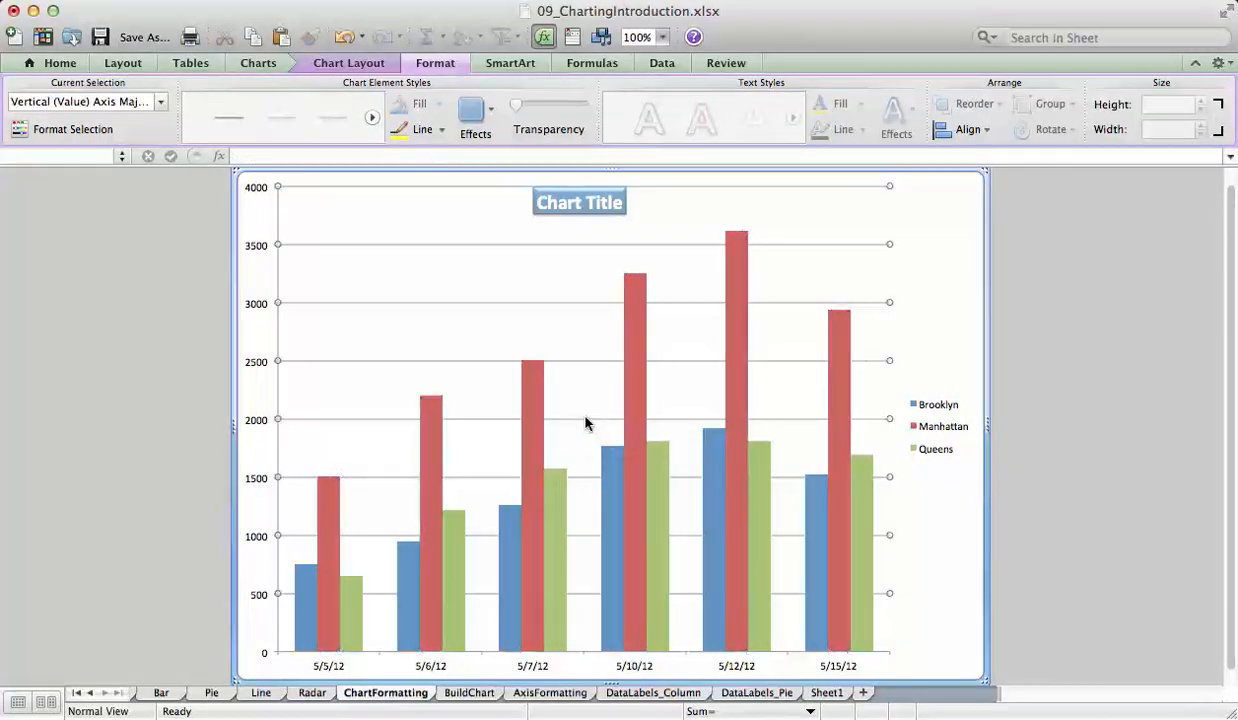
left_click(928, 307)
left_click_drag(557, 204, 557, 194)
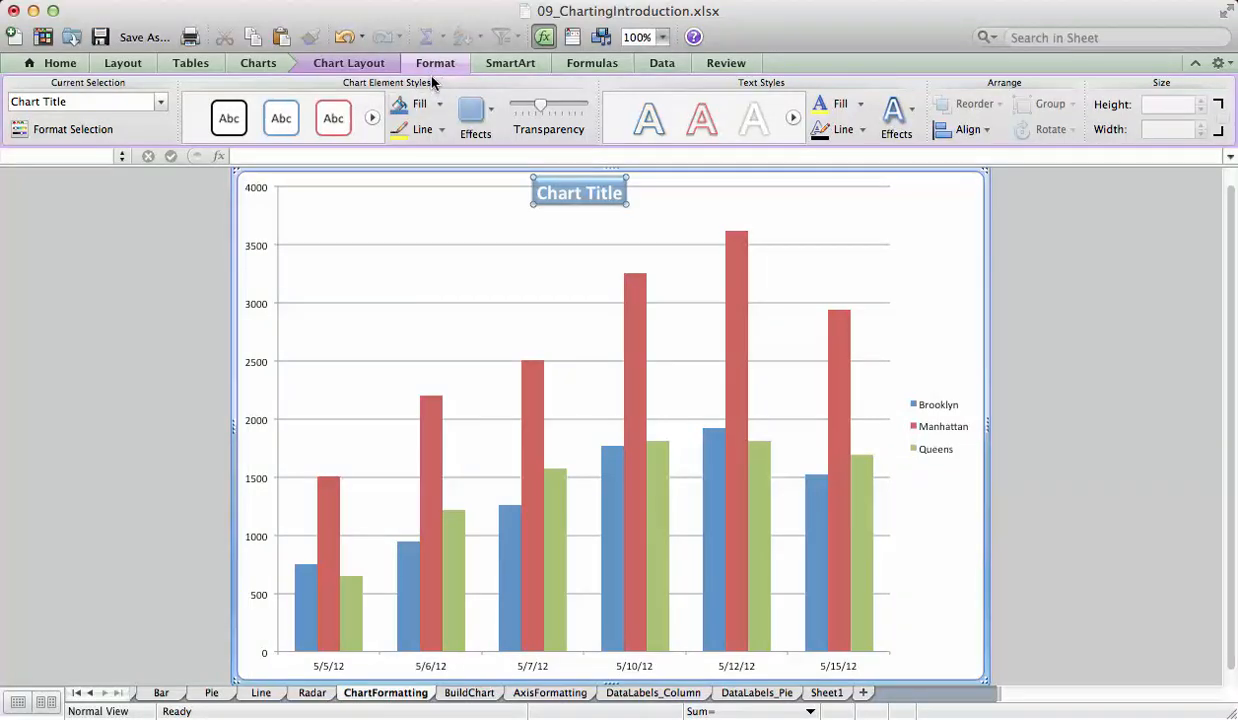
Try the chart with no legend and with the legend at the top, and place the legend at the bottom.
left_click(378, 64)
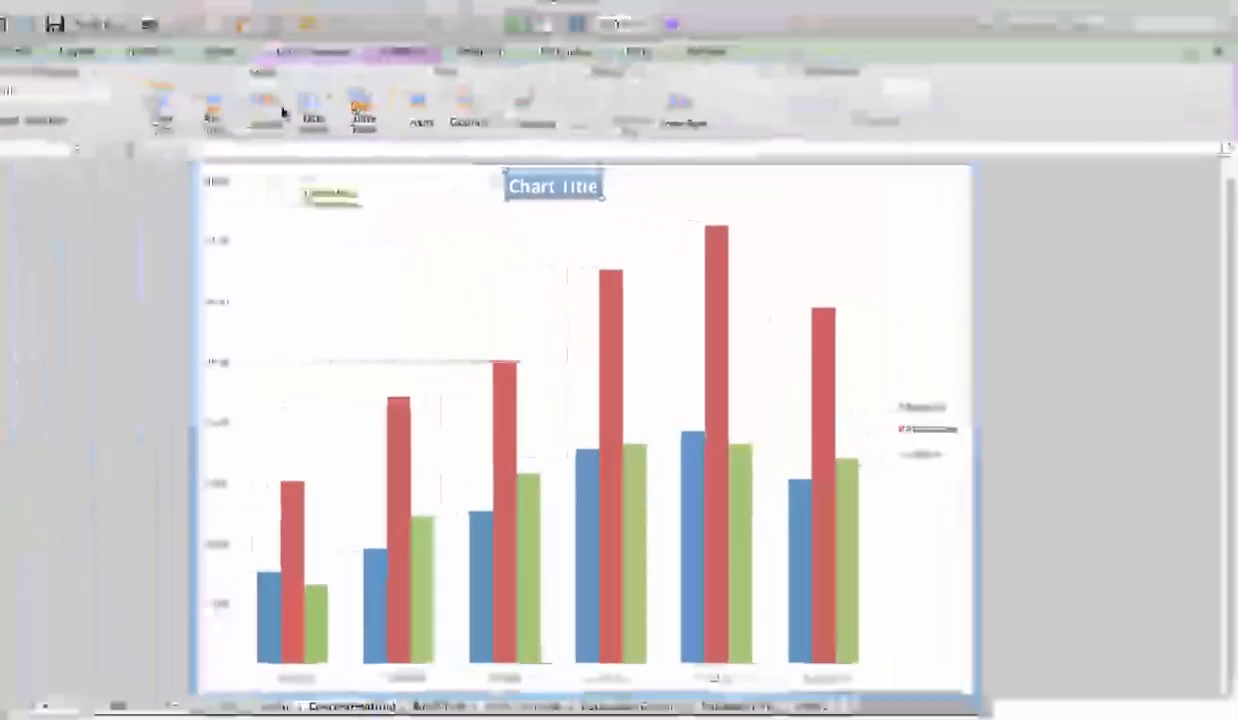
left_click(283, 110)
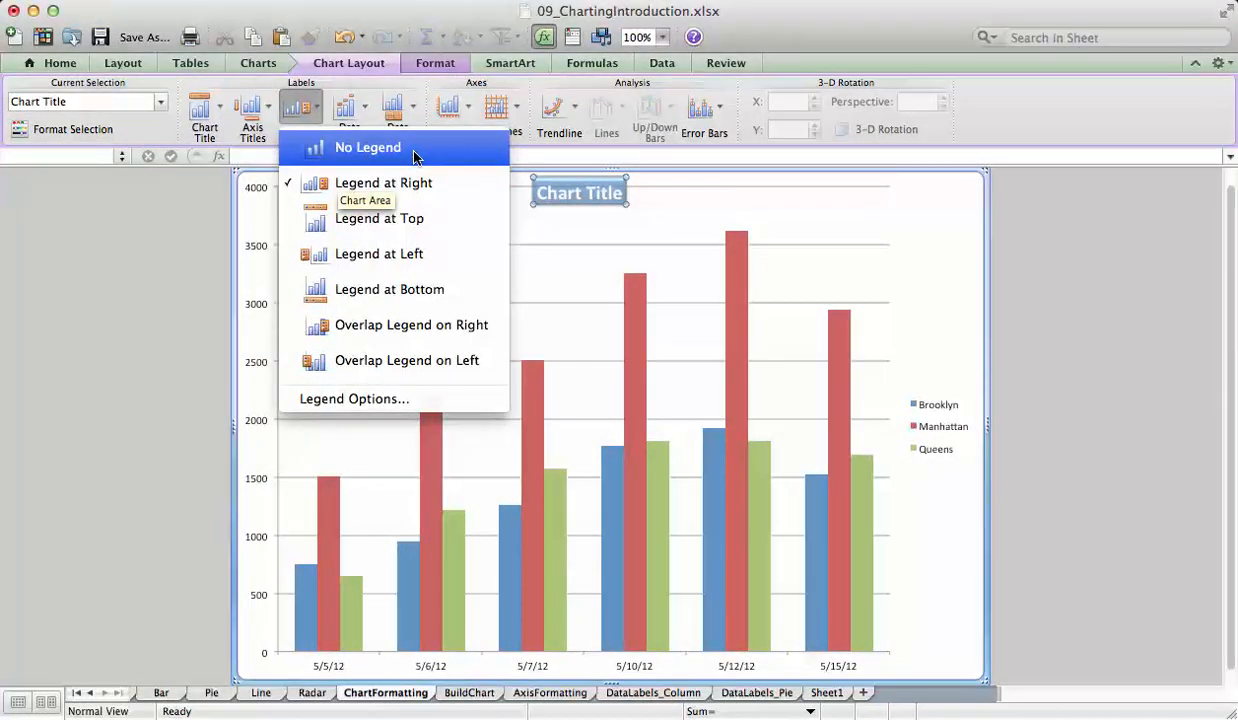
left_click(415, 150)
left_click(300, 108)
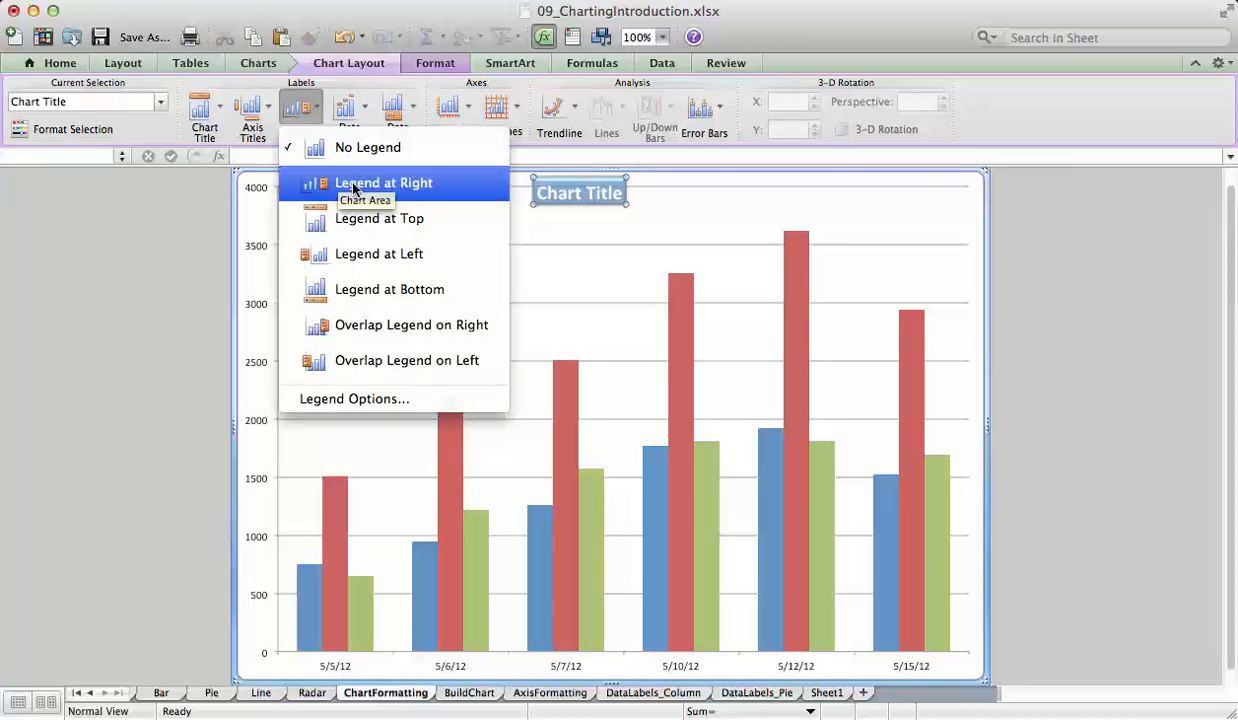
left_click(382, 219)
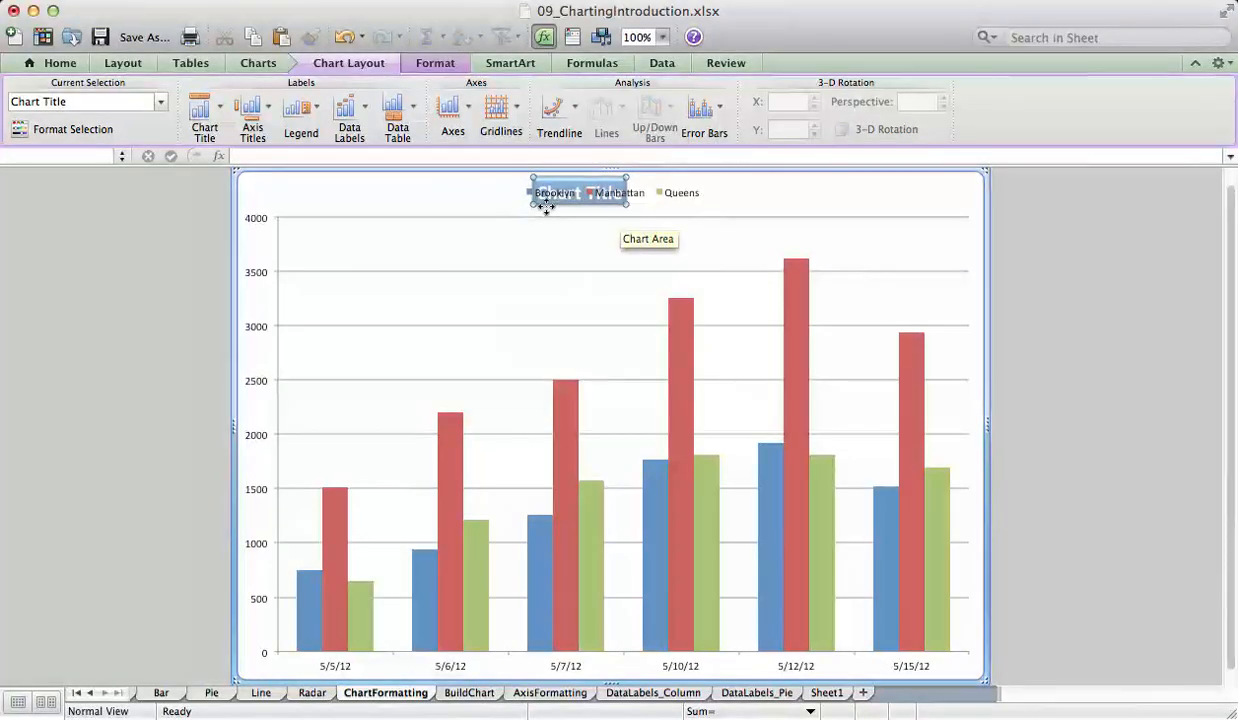
left_click(318, 126)
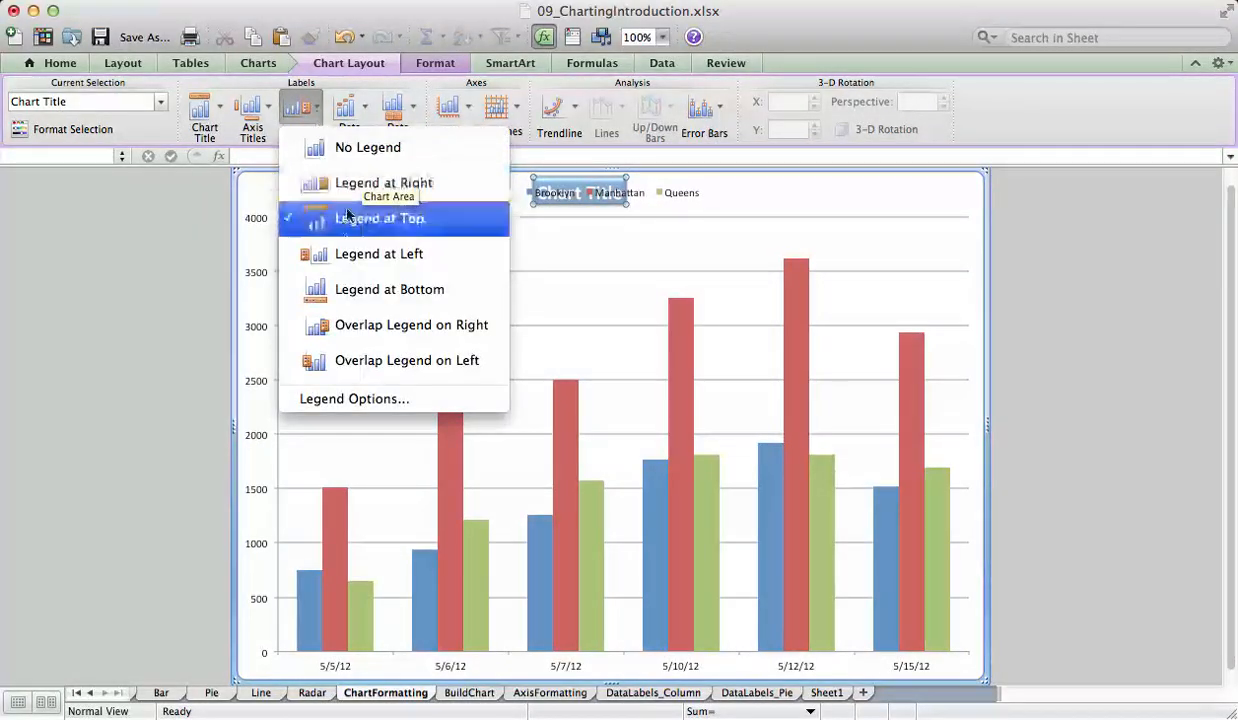
left_click(358, 290)
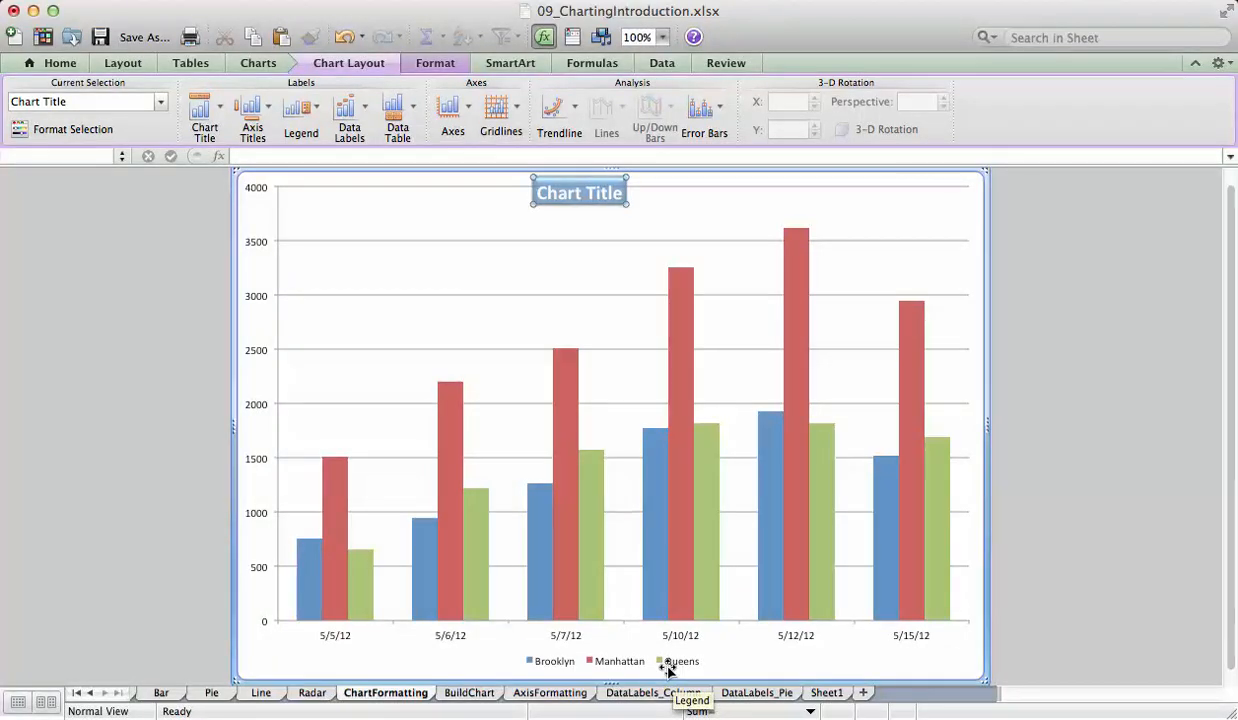
Apply the first-row blue outline element style to the chart title and the legend.
left_click(419, 65)
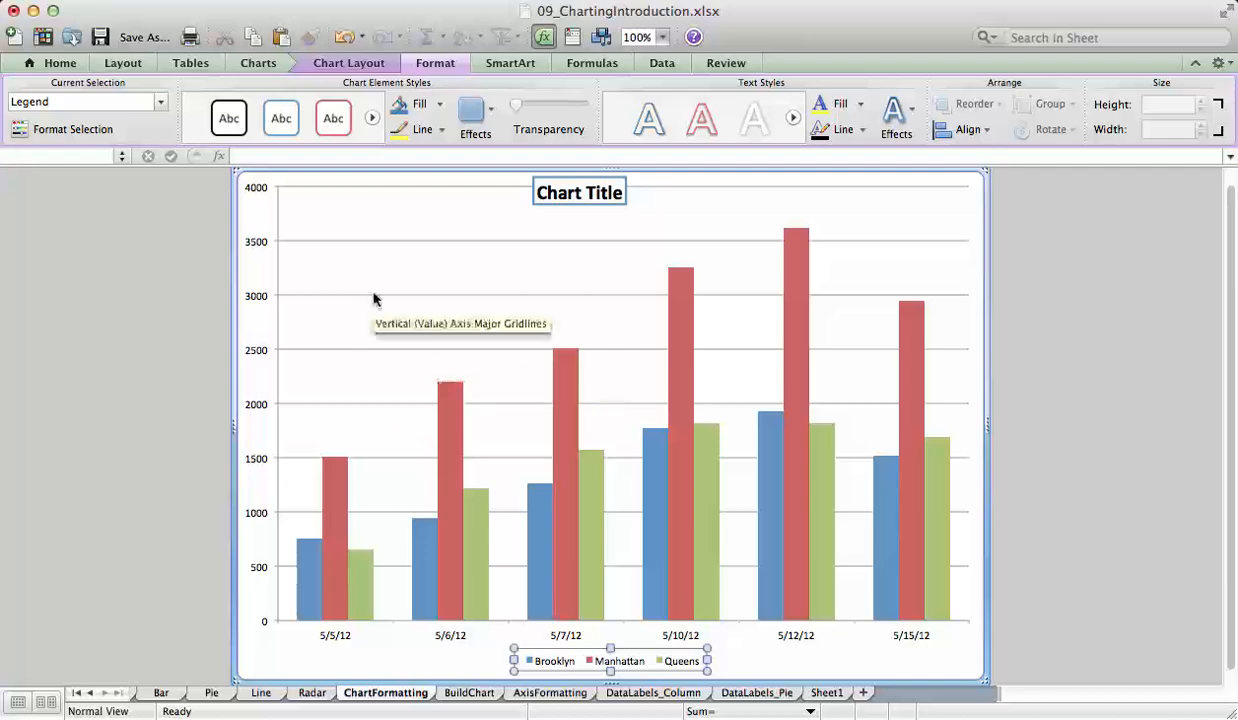
left_click(284, 150)
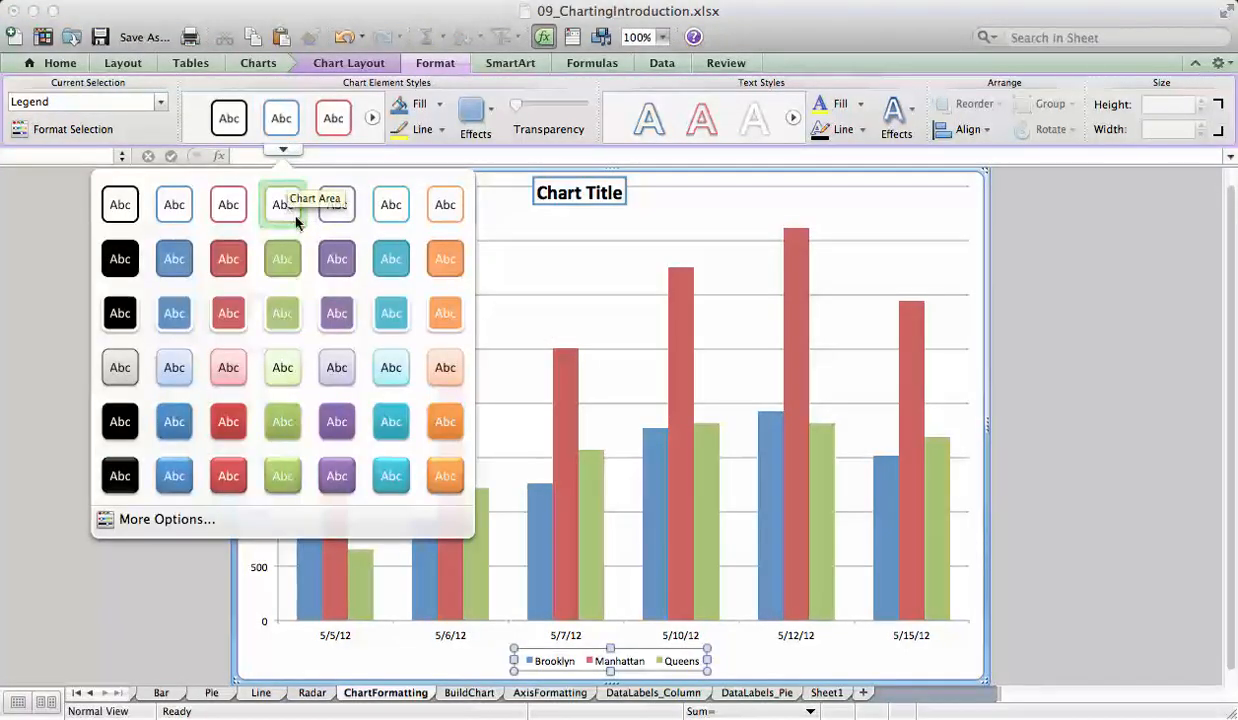
left_click(174, 206)
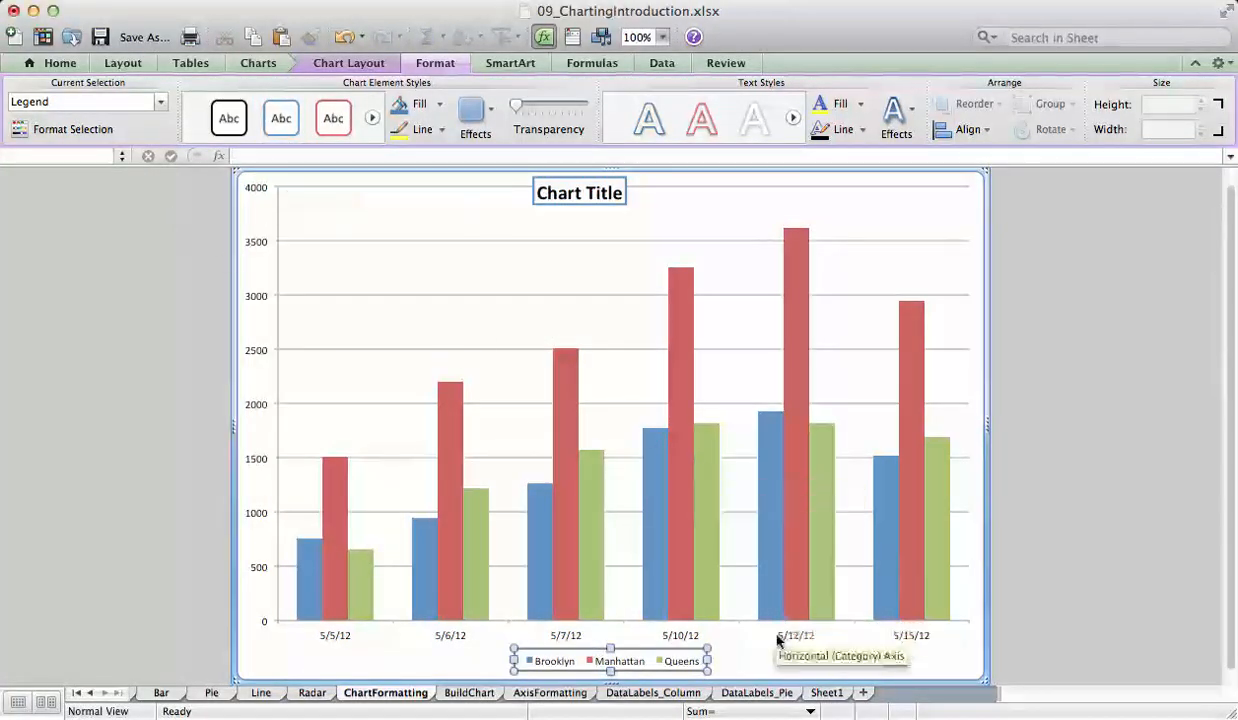
left_click(776, 665)
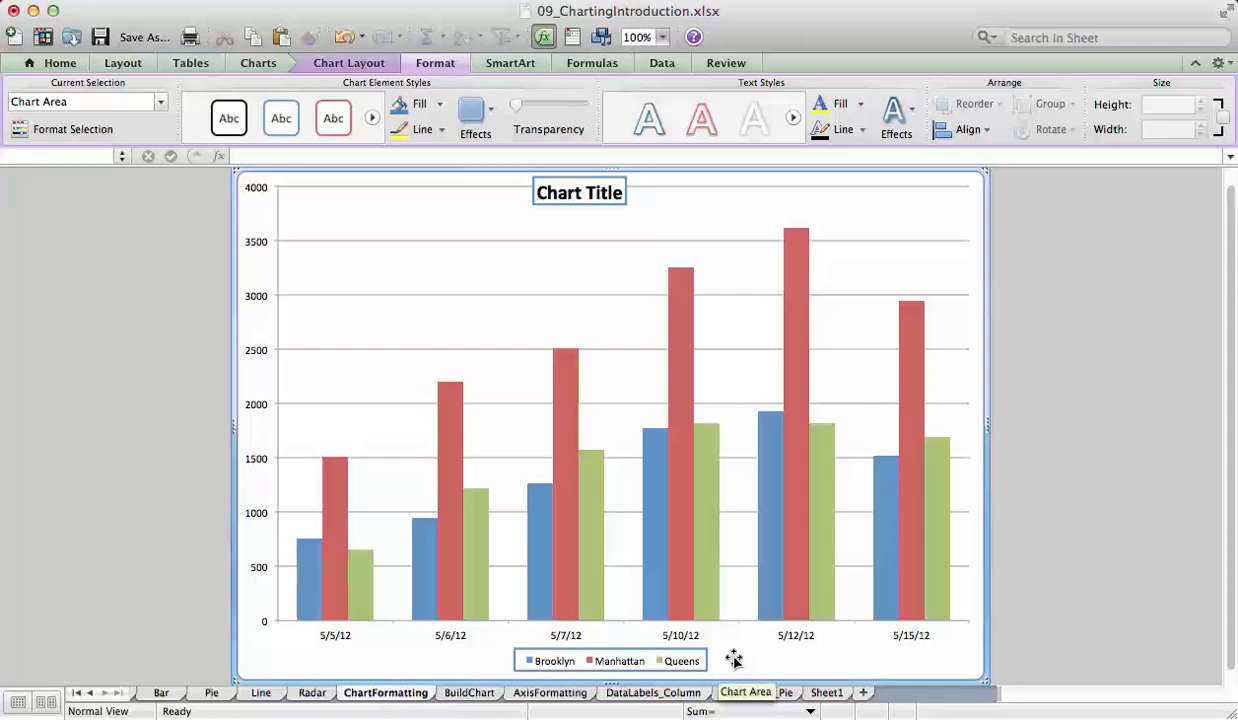
Select the chart title and the legend in turn, and apply the fifth-row red element style to the chart title.
left_click(348, 63)
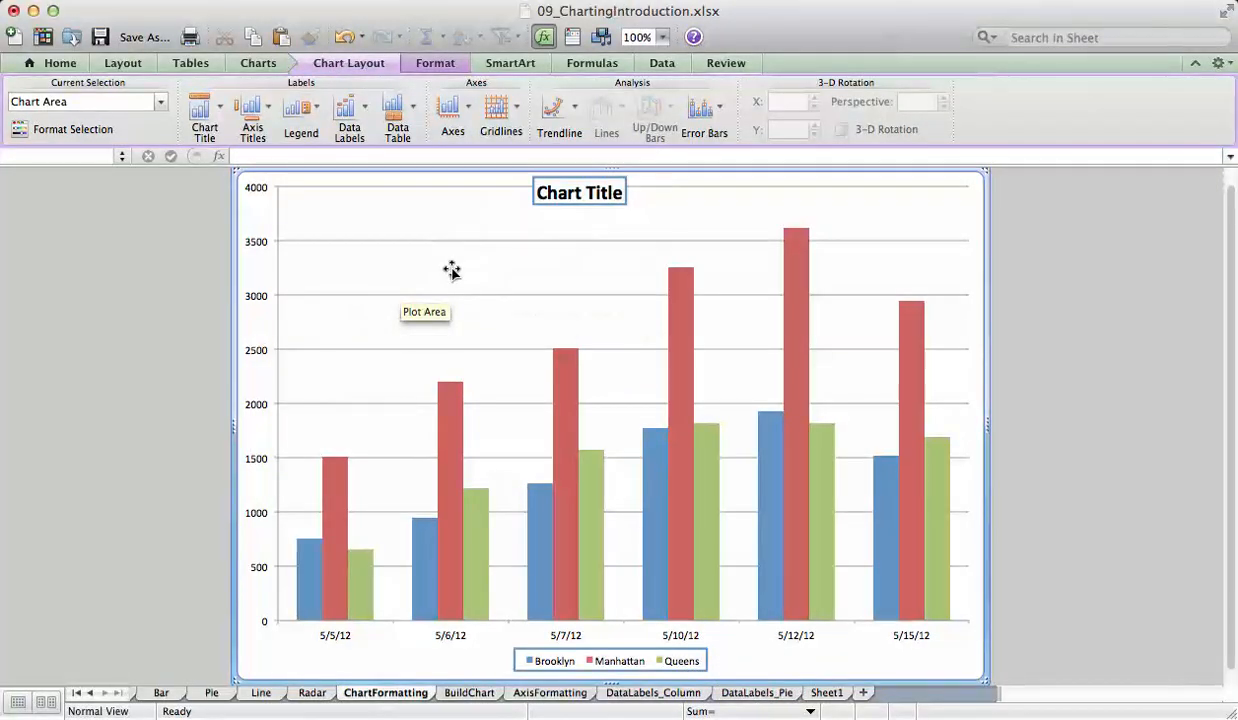
left_click(566, 203)
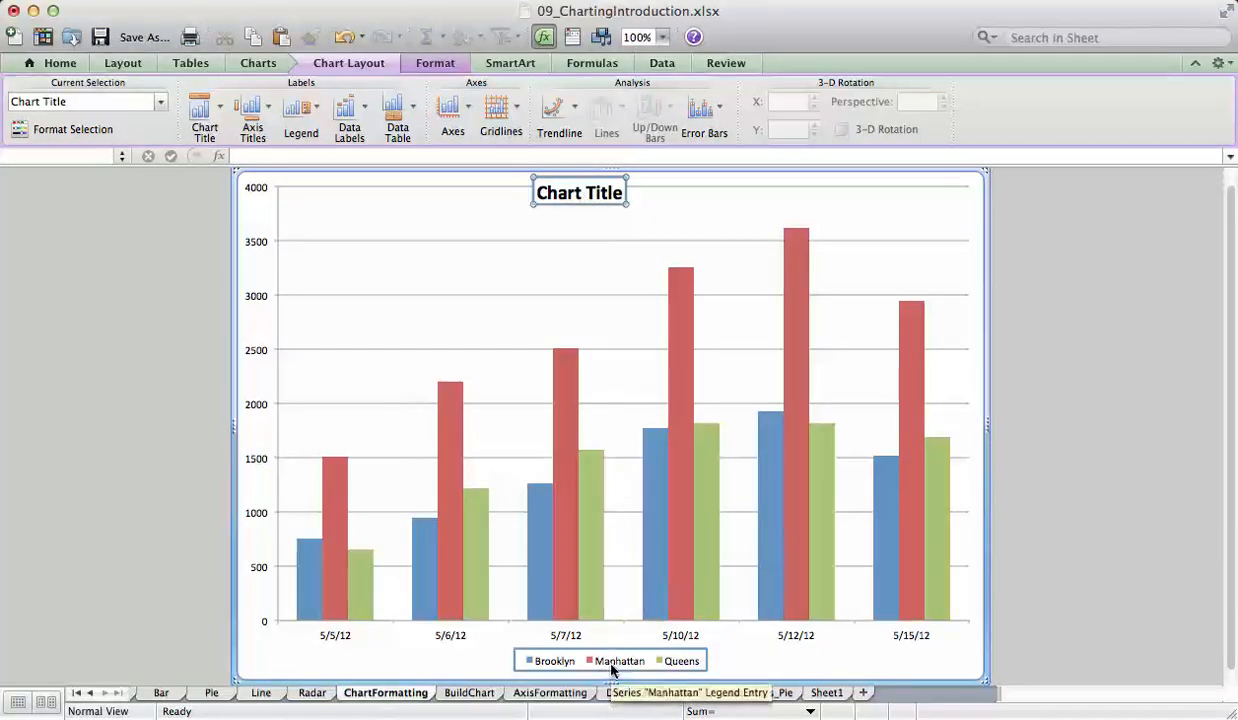
left_click(612, 665)
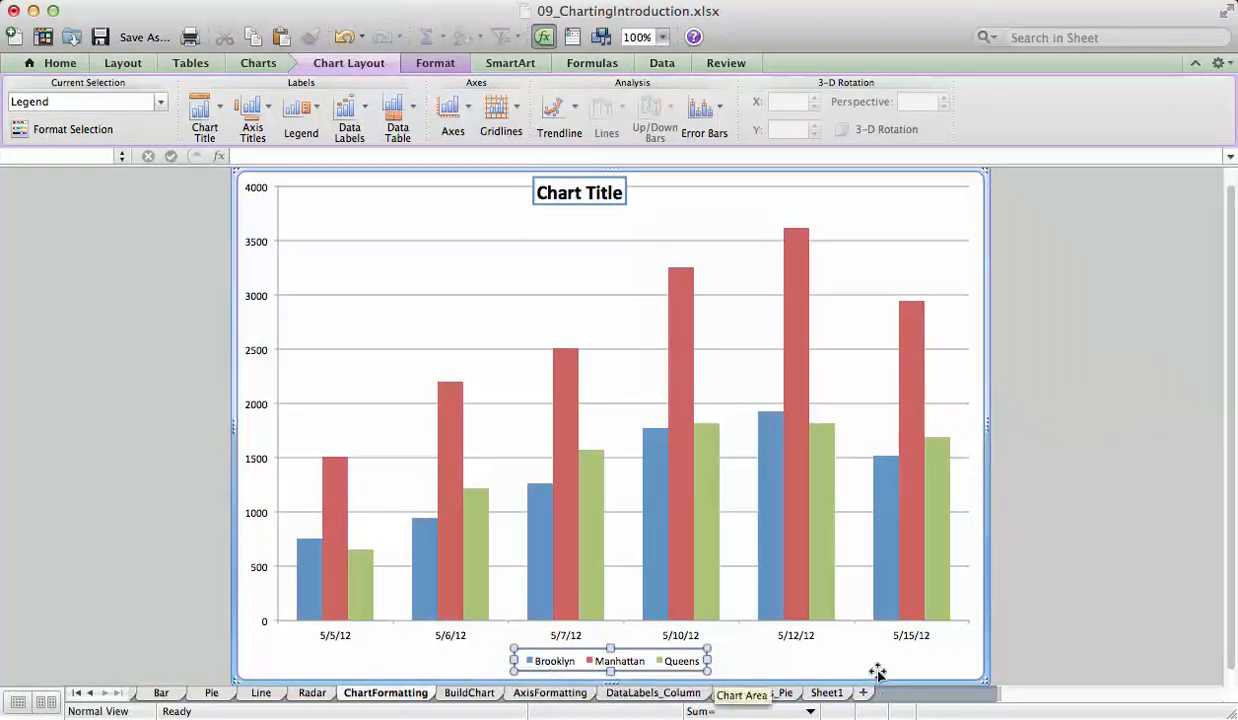
left_click(577, 190)
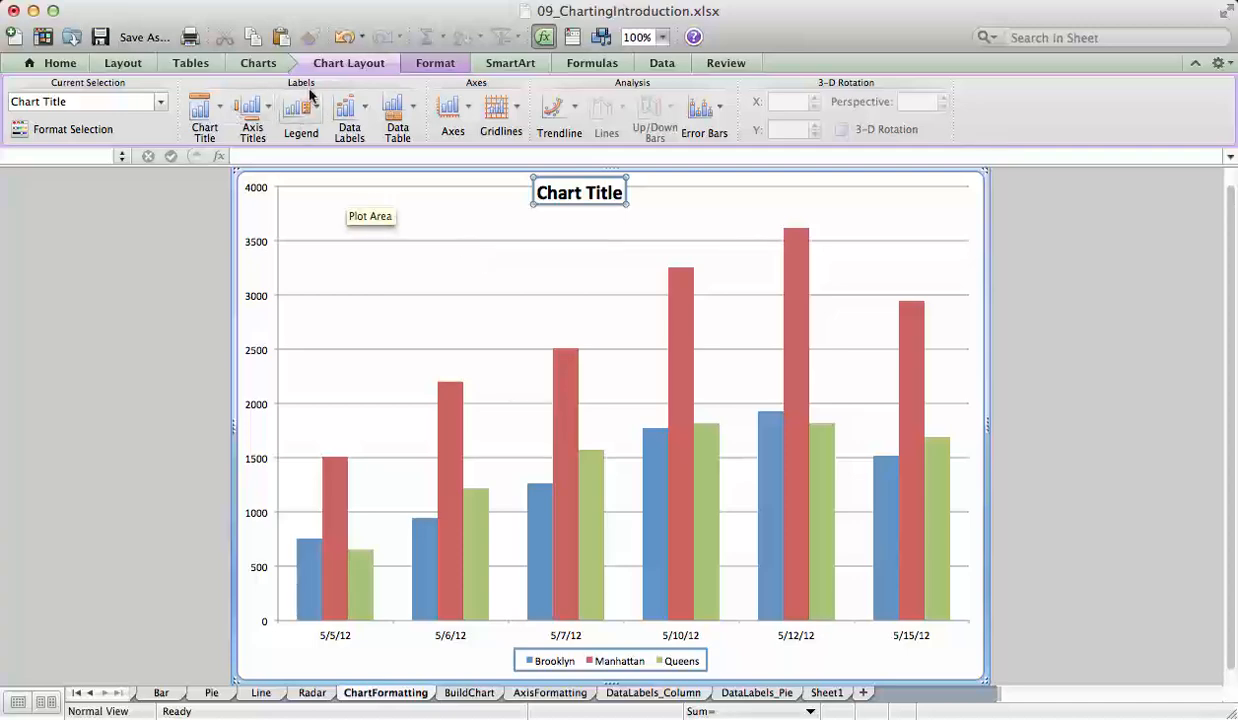
left_click(433, 62)
left_click(285, 150)
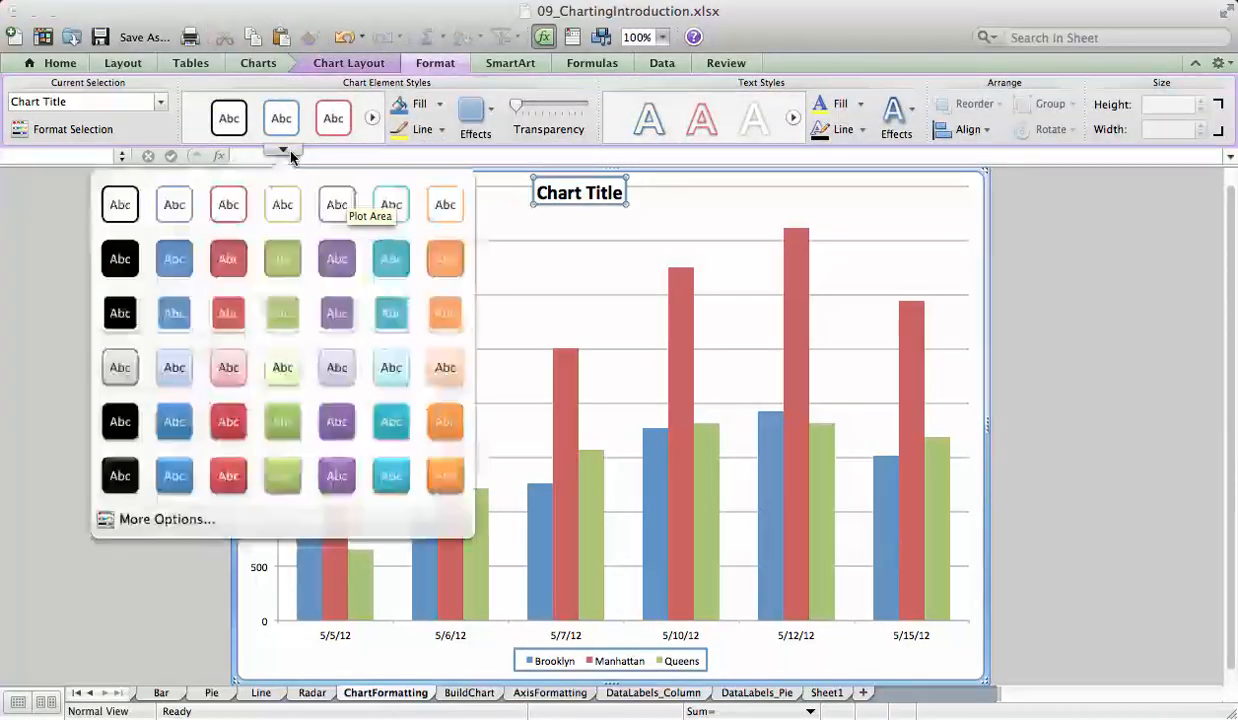
left_click(229, 421)
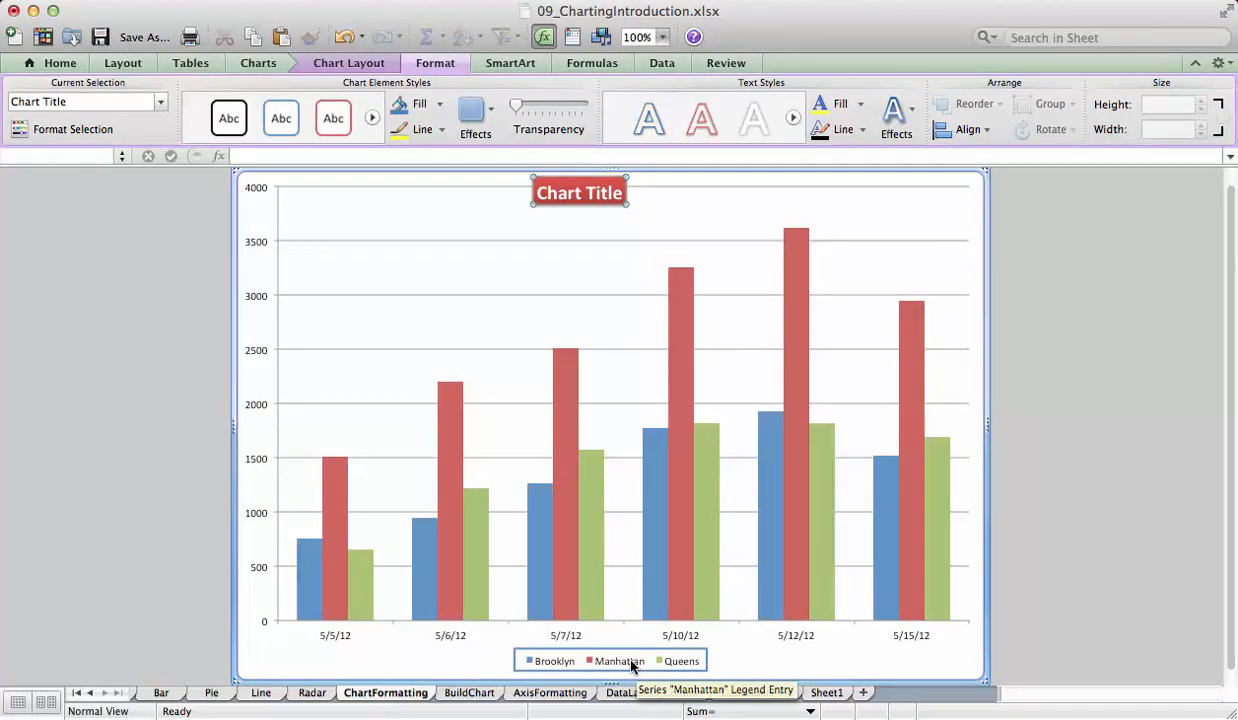
Select the chart title and the legend alternately, and check the current selection name for each.
left_click(613, 188)
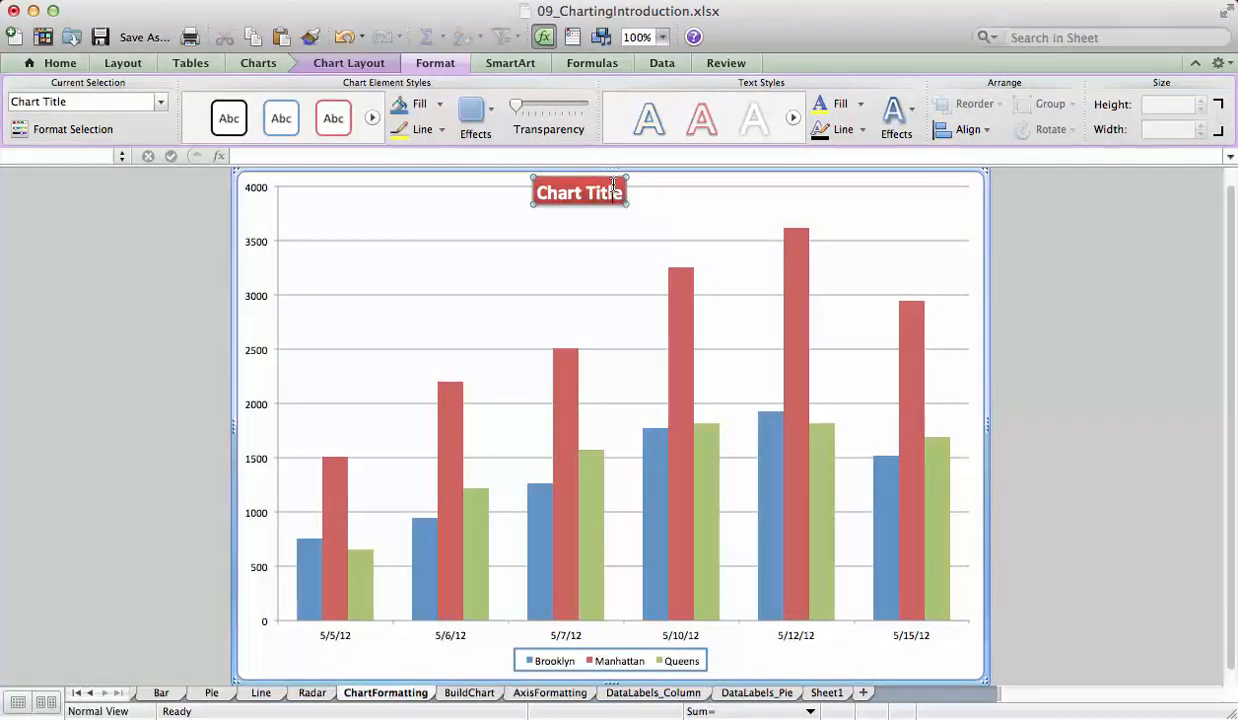
left_click(625, 652)
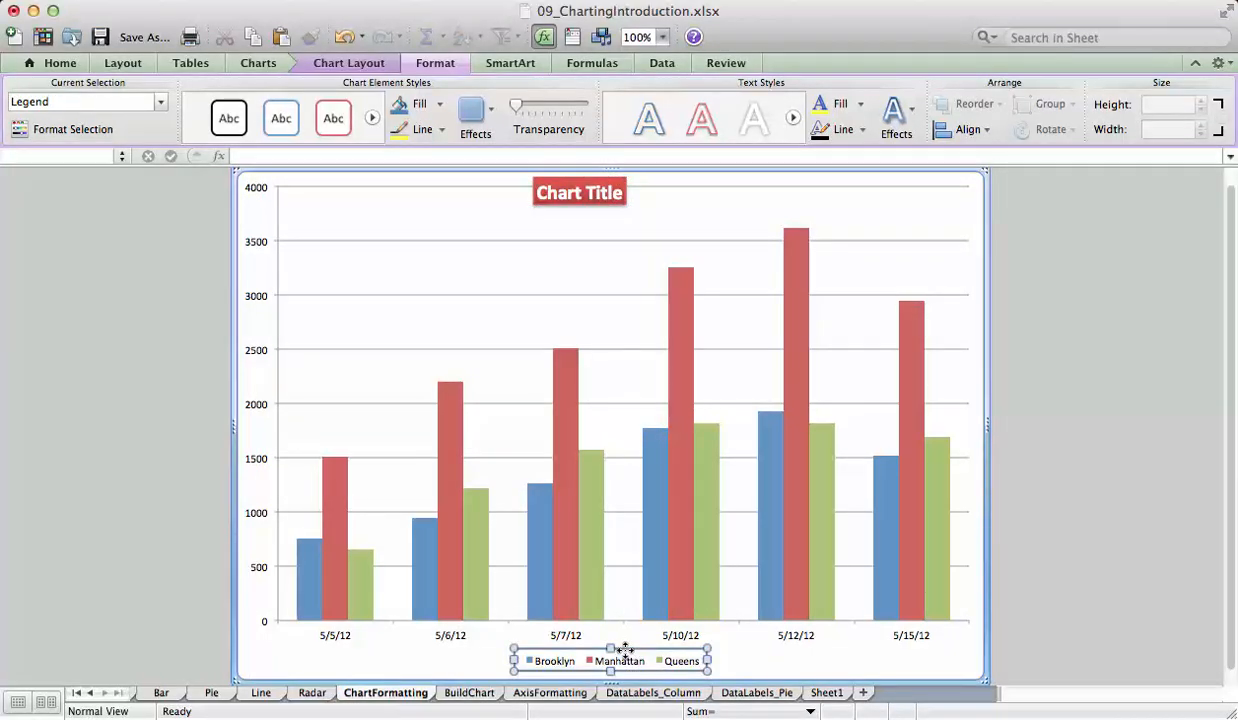
left_click(370, 65)
left_click(435, 64)
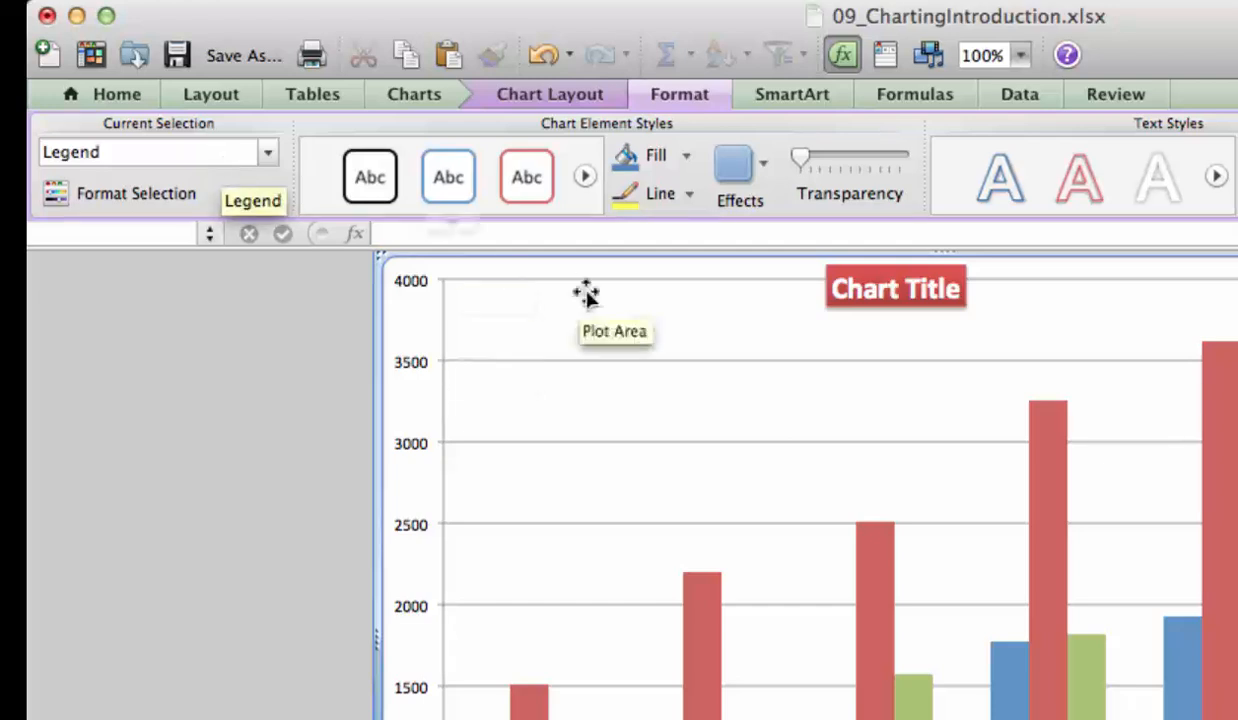
left_click(882, 288)
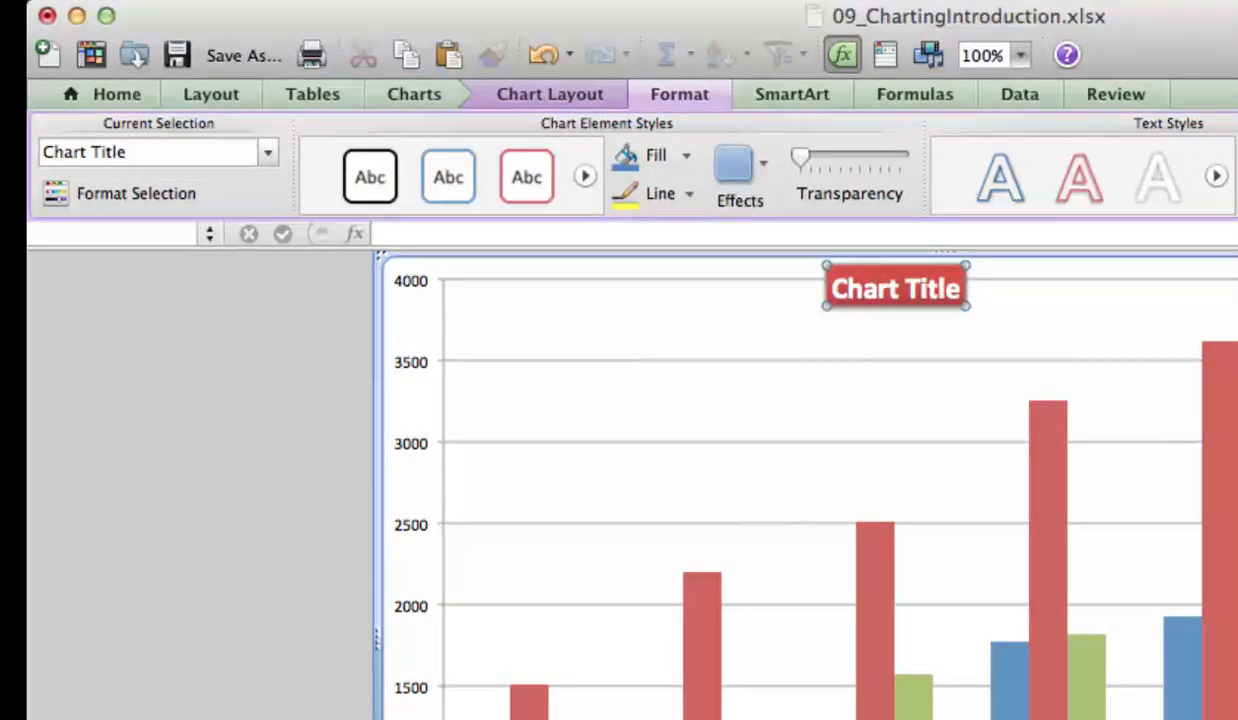
left_click(1234, 600)
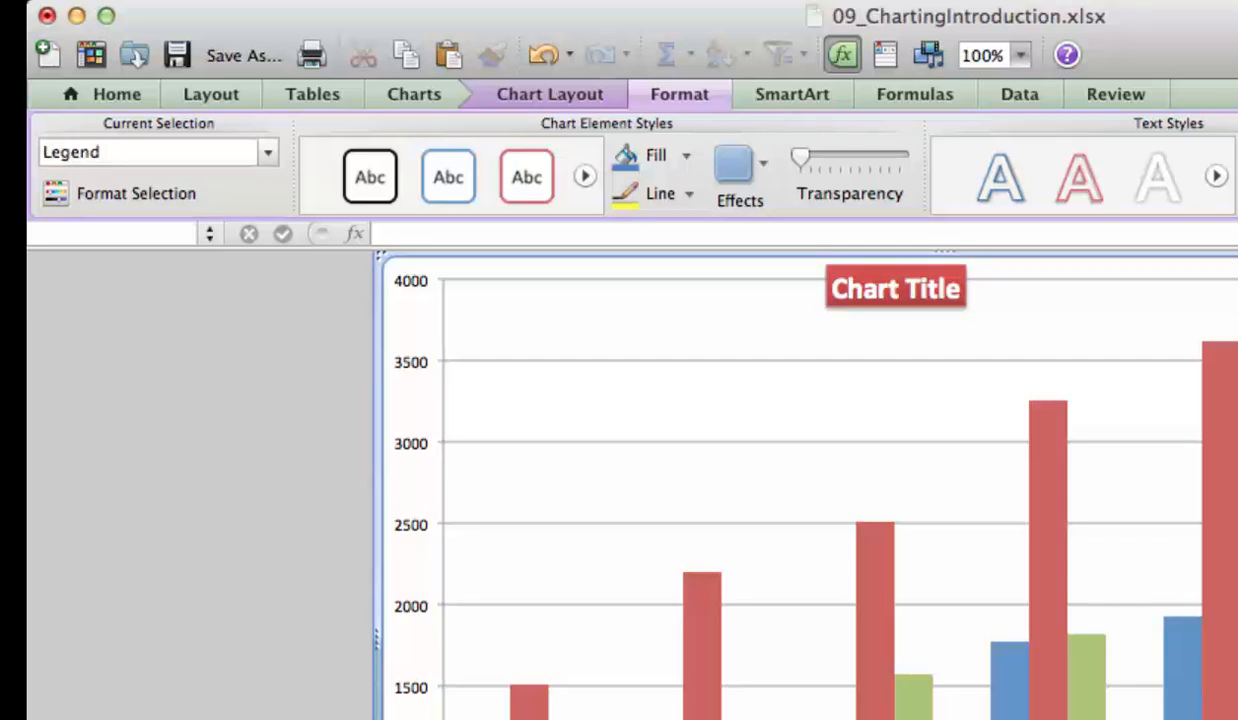
Select the horizontal axis, vertical axis, gridlines, plot area and chart area in turn, and examine the list of selectable chart elements.
left_click(1050, 716)
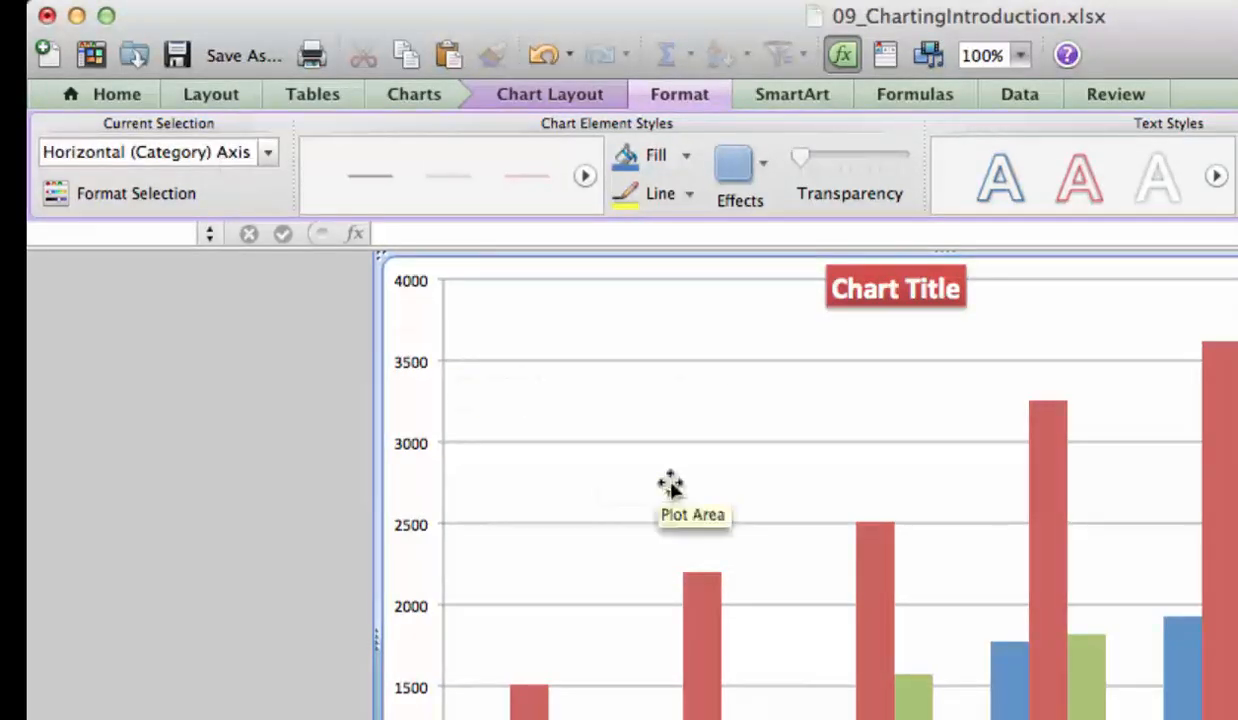
left_click(420, 525)
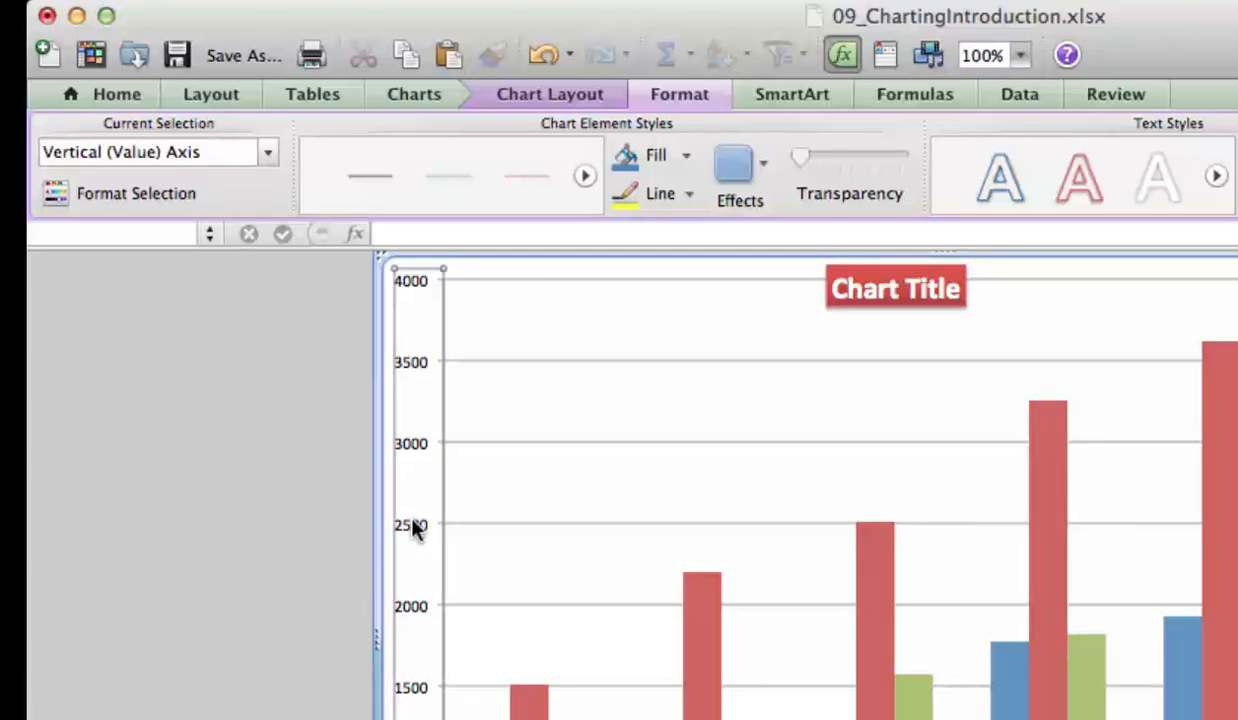
left_click(548, 442)
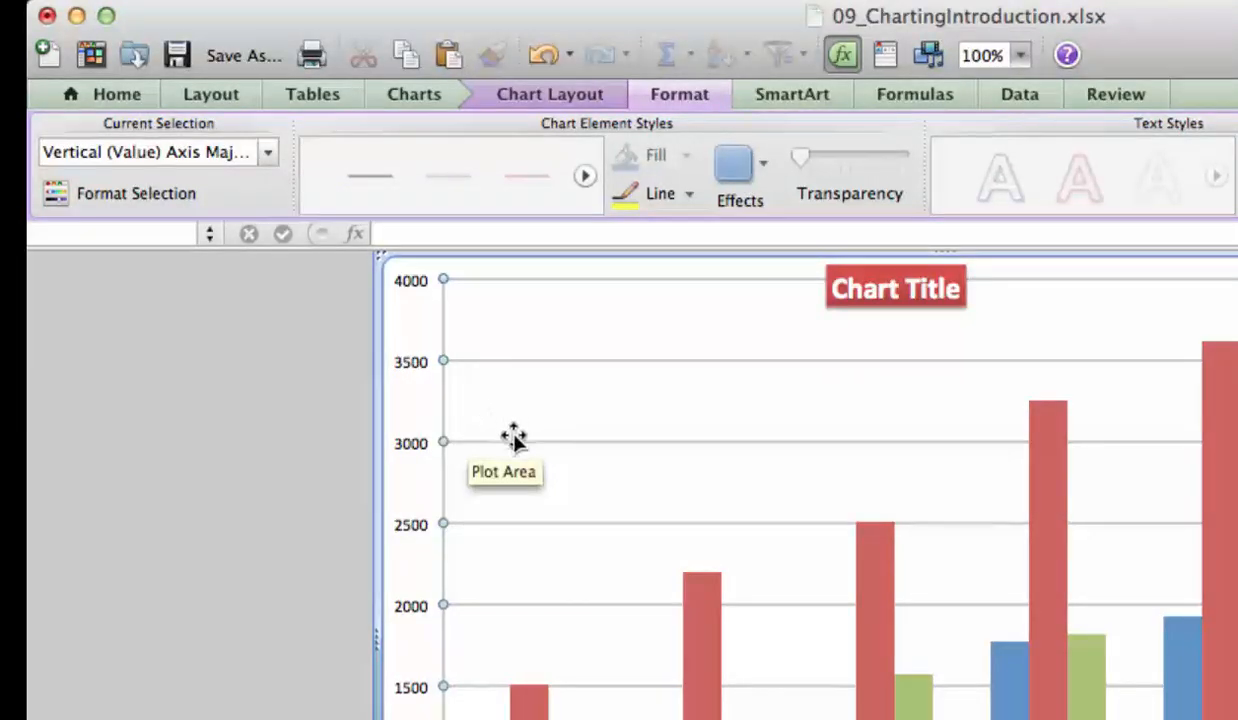
left_click(647, 412)
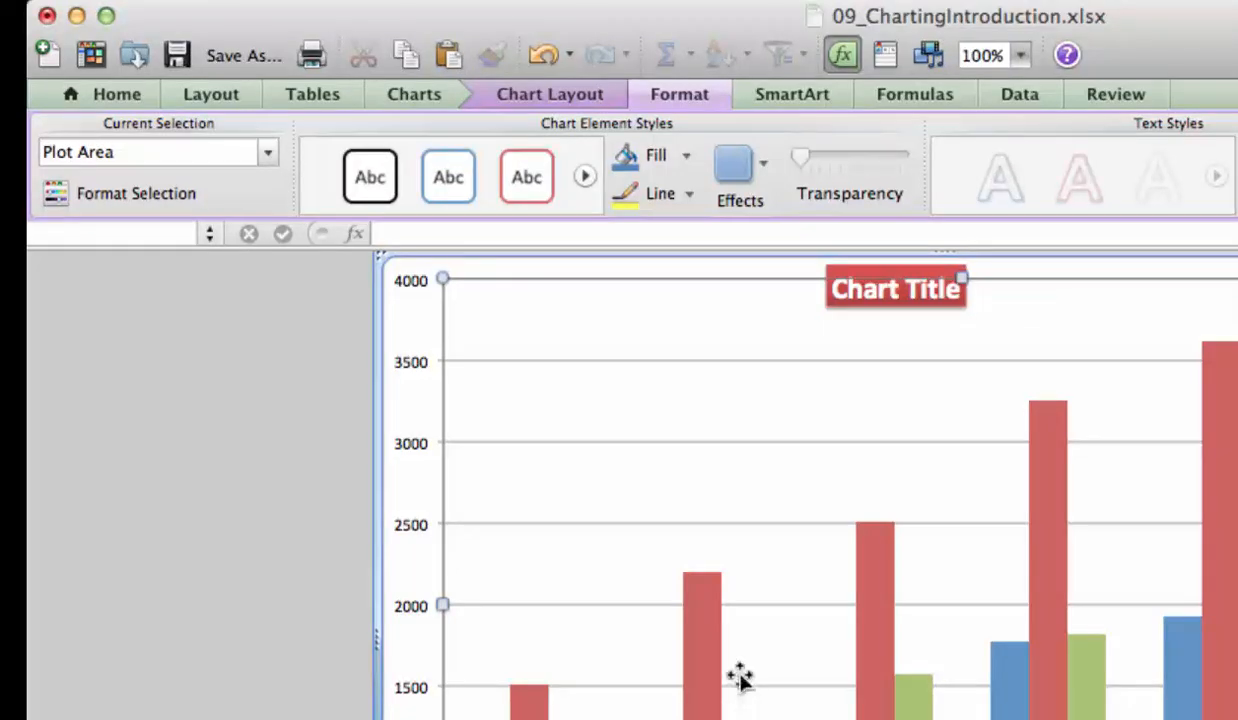
left_click(1228, 267)
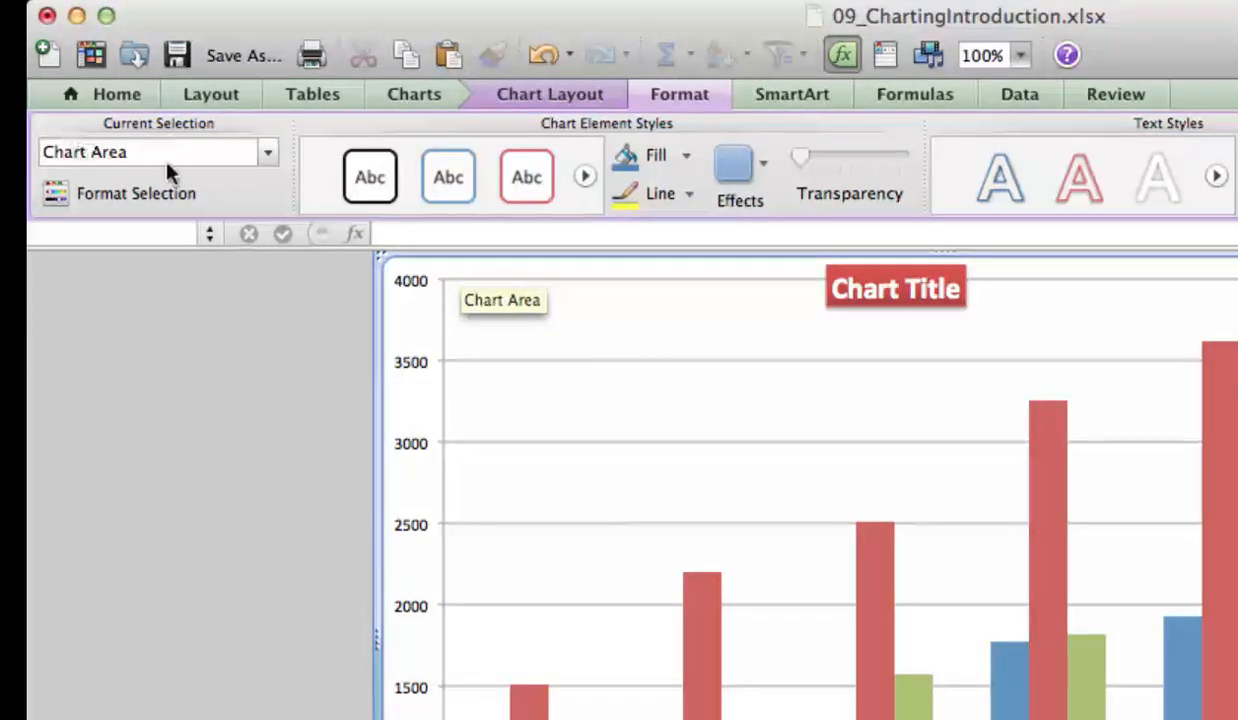
left_click(268, 153)
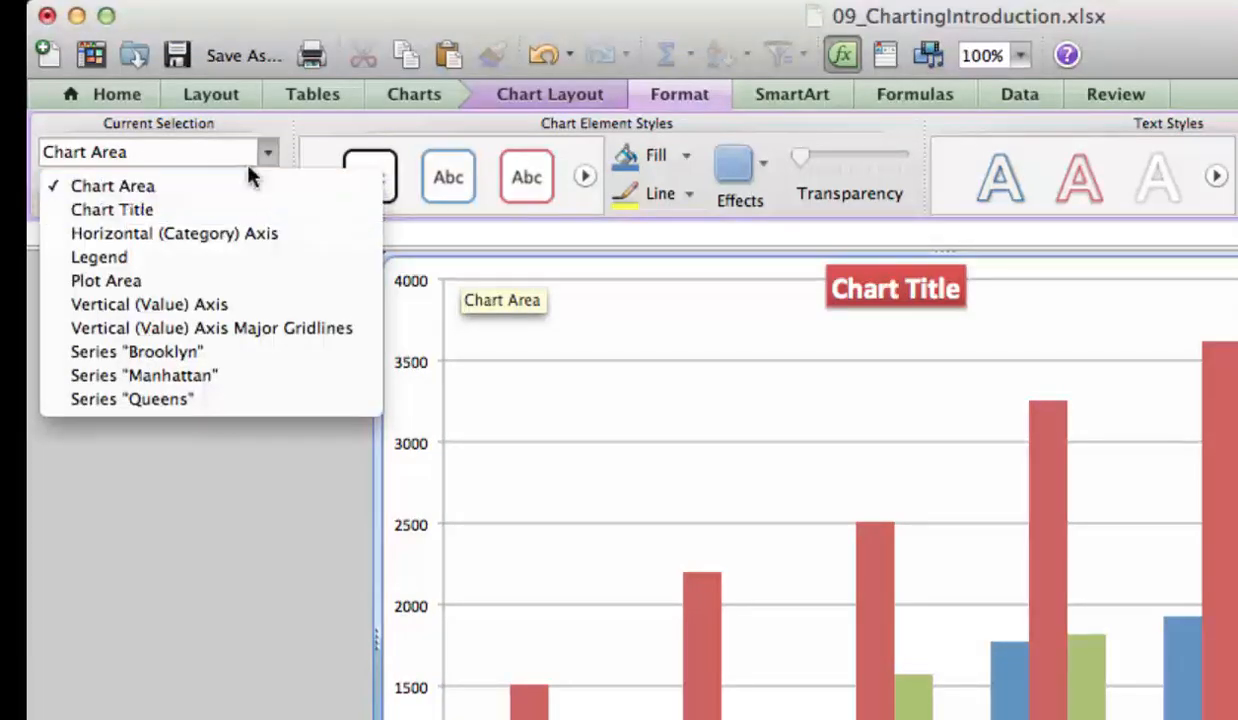
left_click(550, 486)
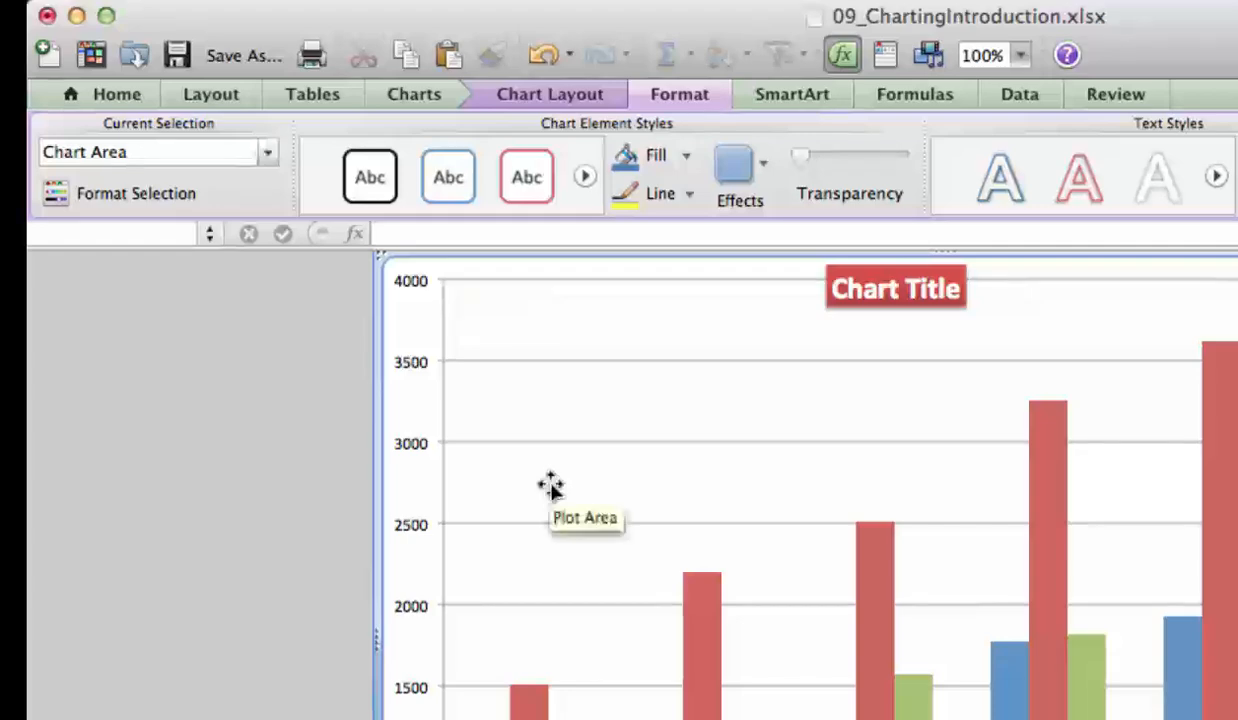
Fill the plot area with the lightest aqua theme colour.
left_click(550, 486)
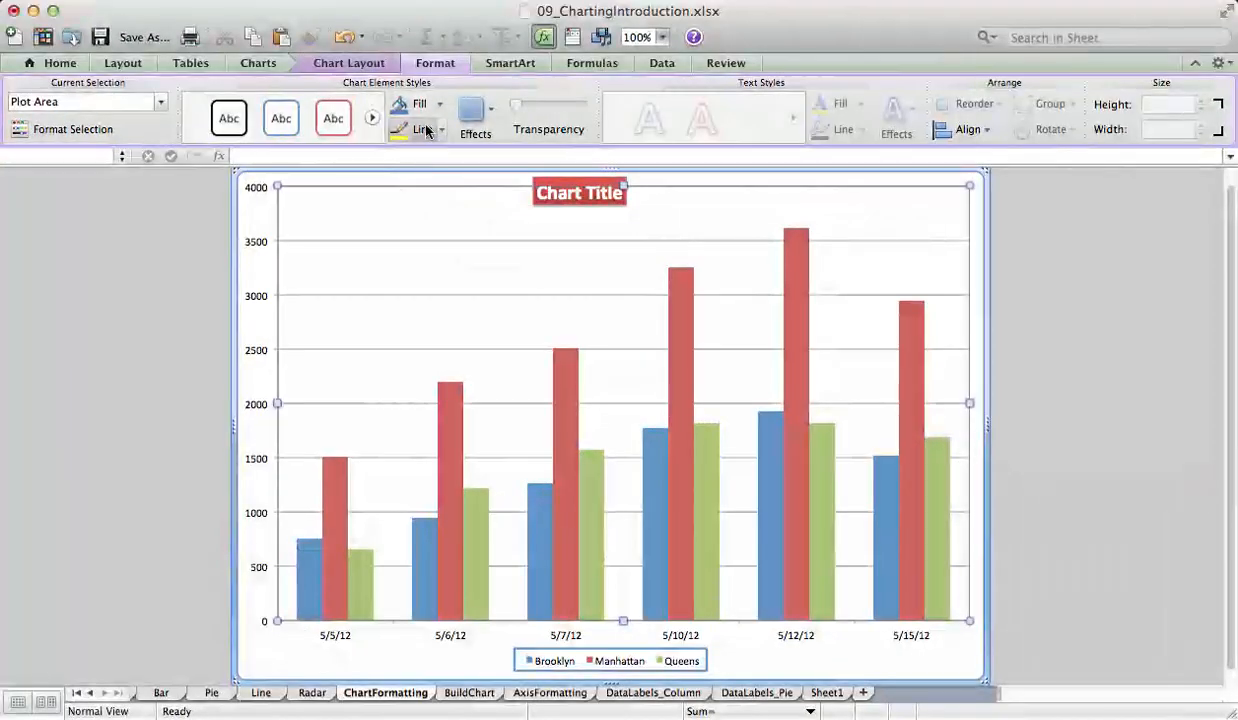
left_click(438, 104)
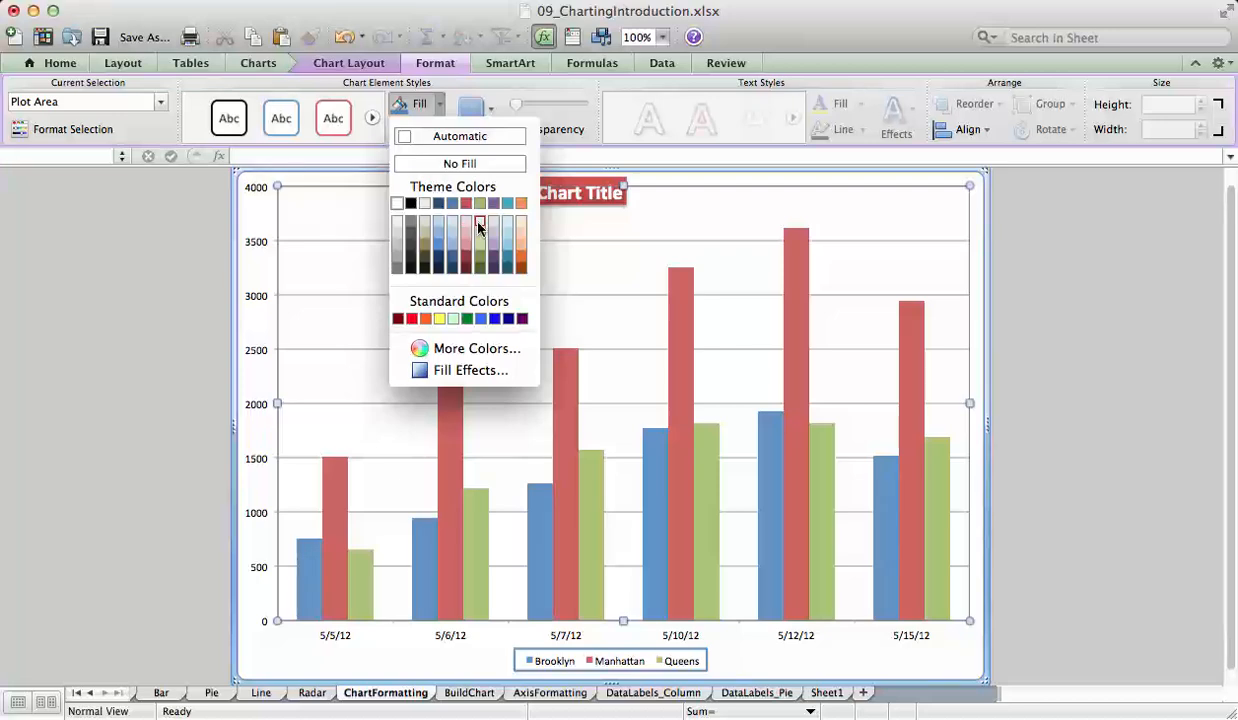
left_click(506, 224)
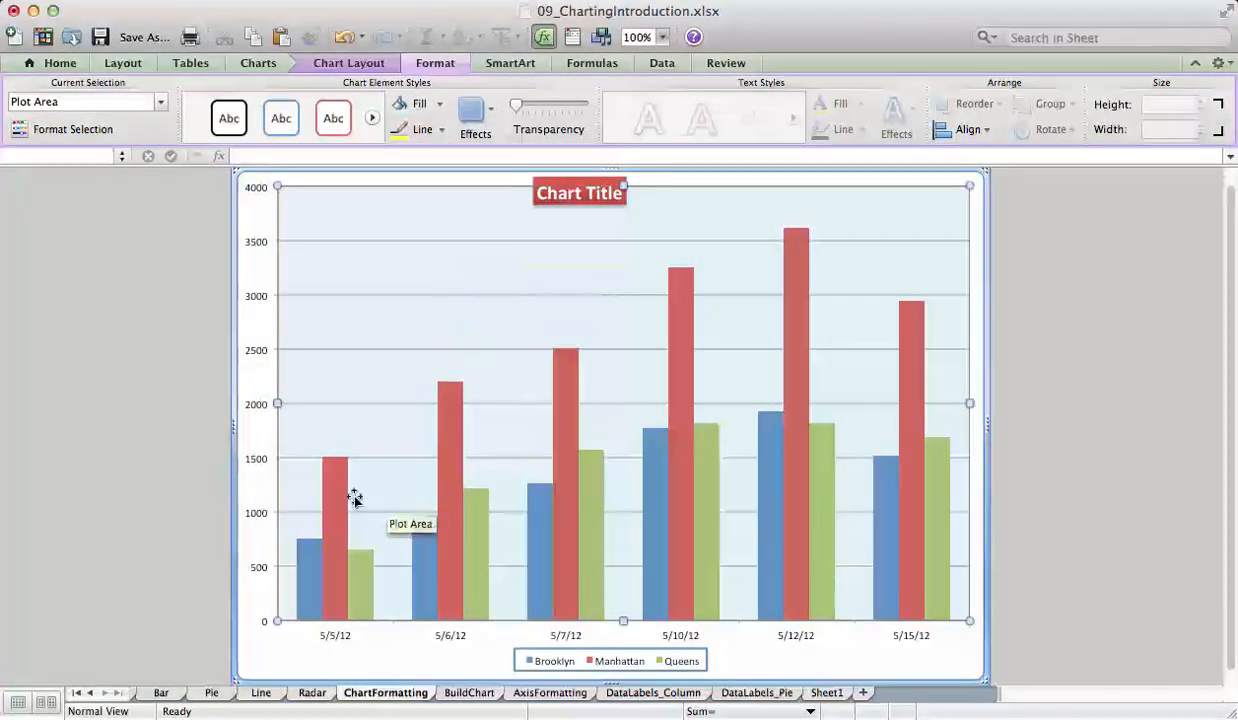
Fill the chart area around the plot with a light red theme colour, and select the chart title.
left_click(265, 662)
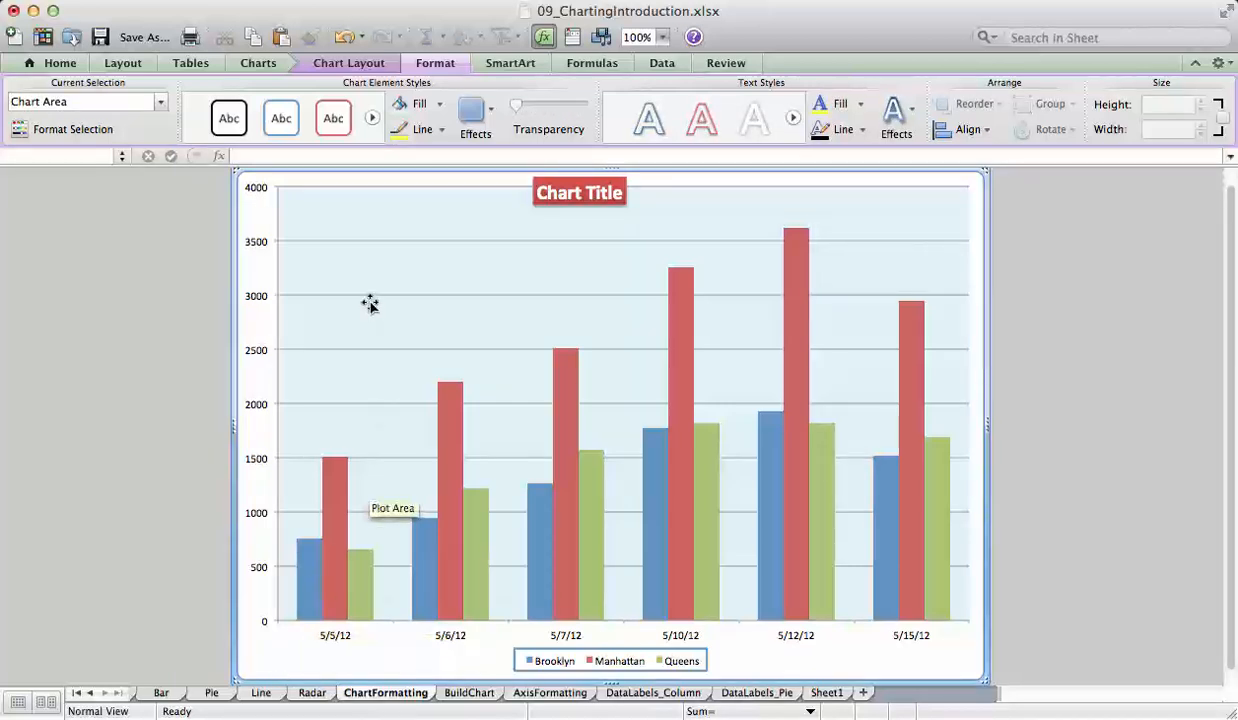
left_click(438, 106)
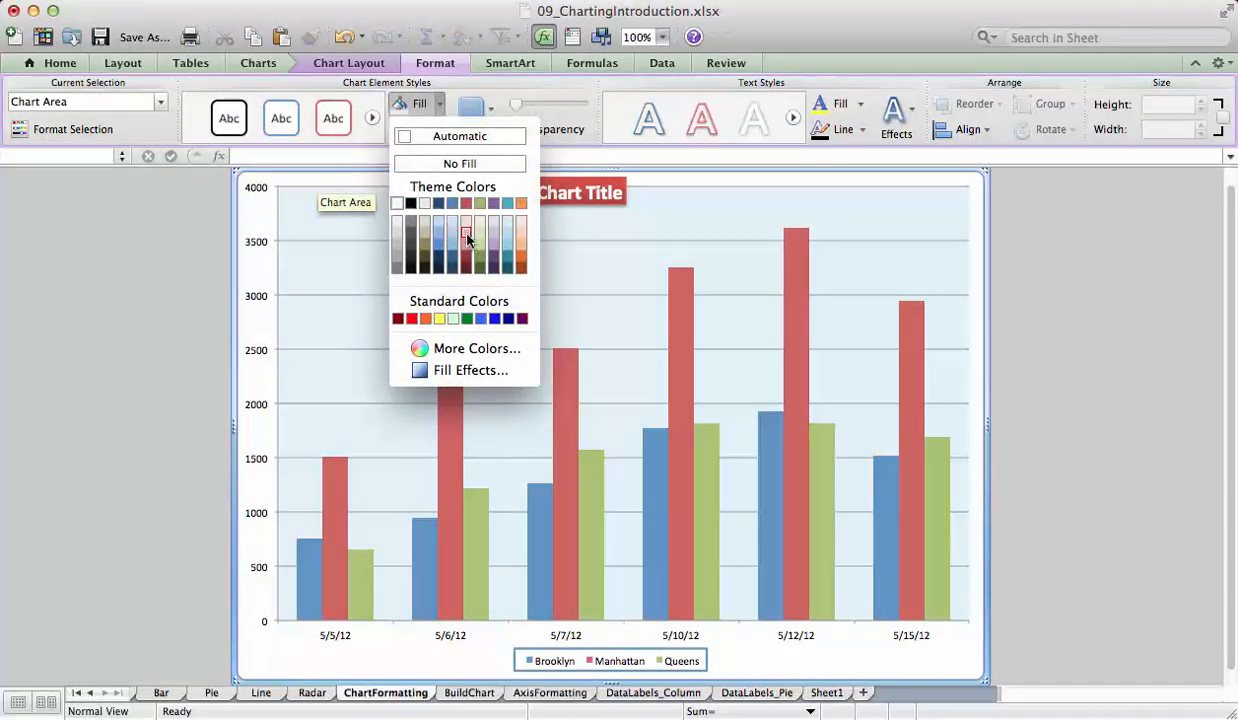
left_click(467, 244)
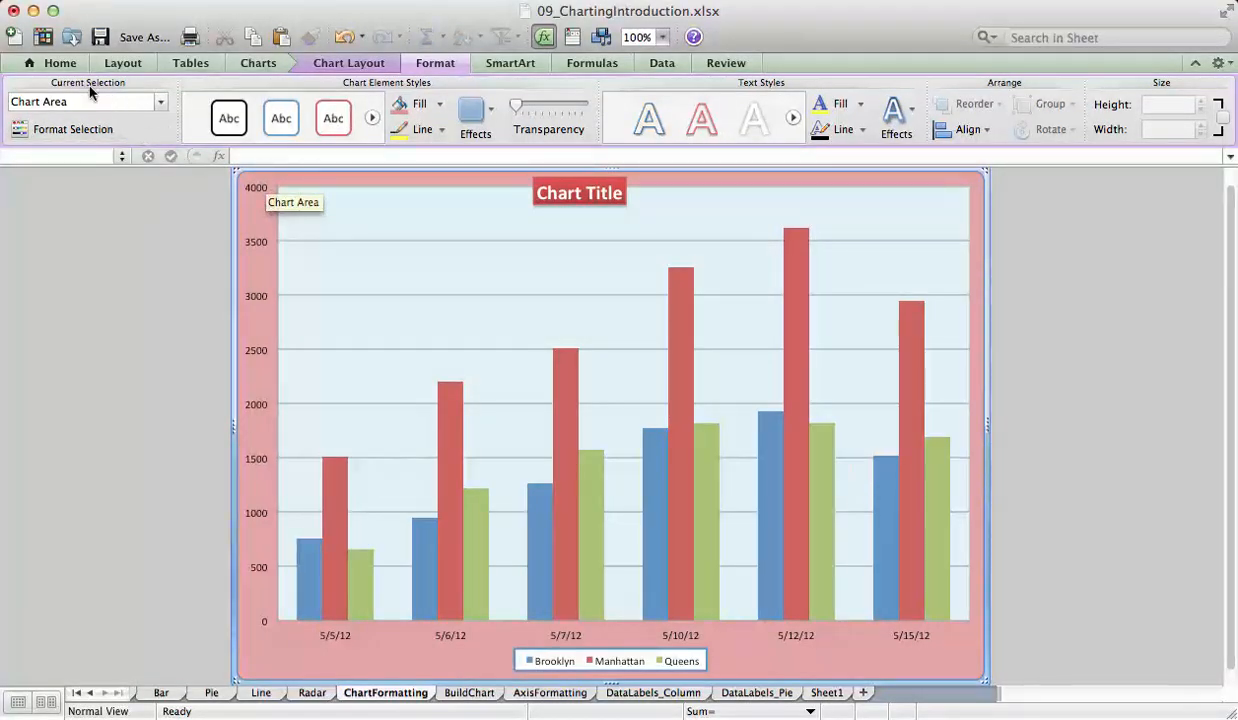
left_click(567, 198)
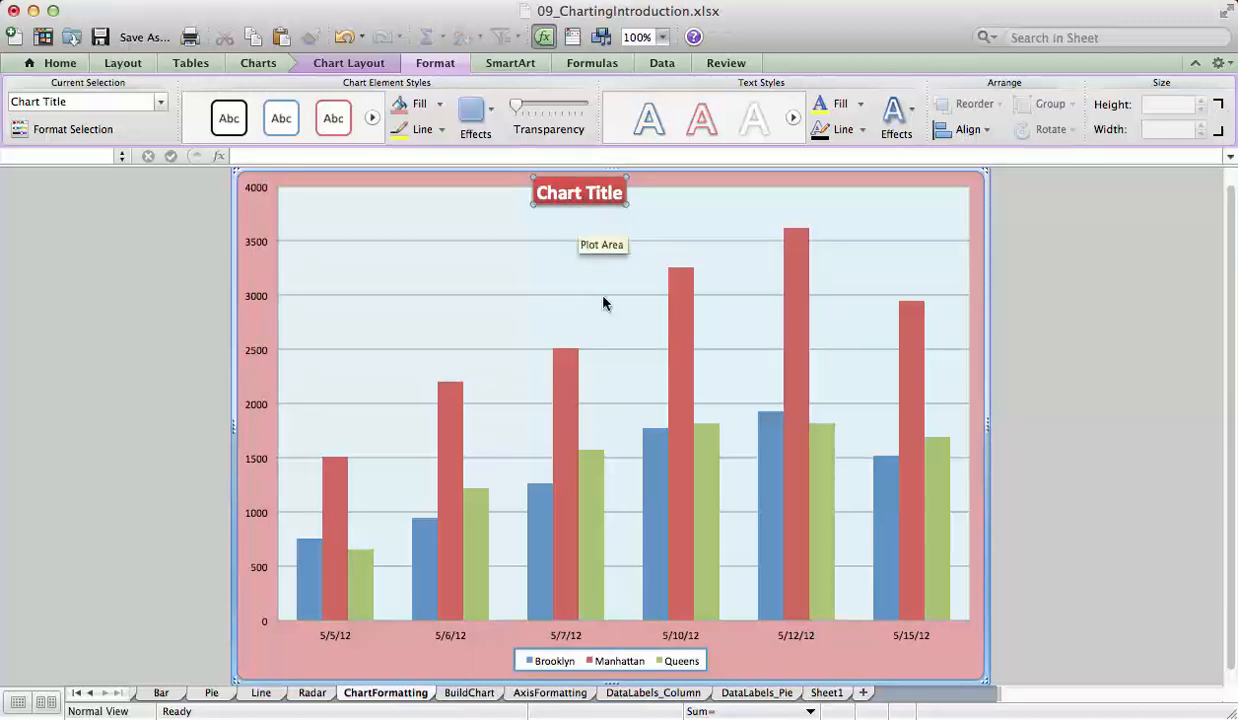
Select the legend, switch the selection to the chart title, and apply a glossy blue preset style to the title.
left_click(588, 668)
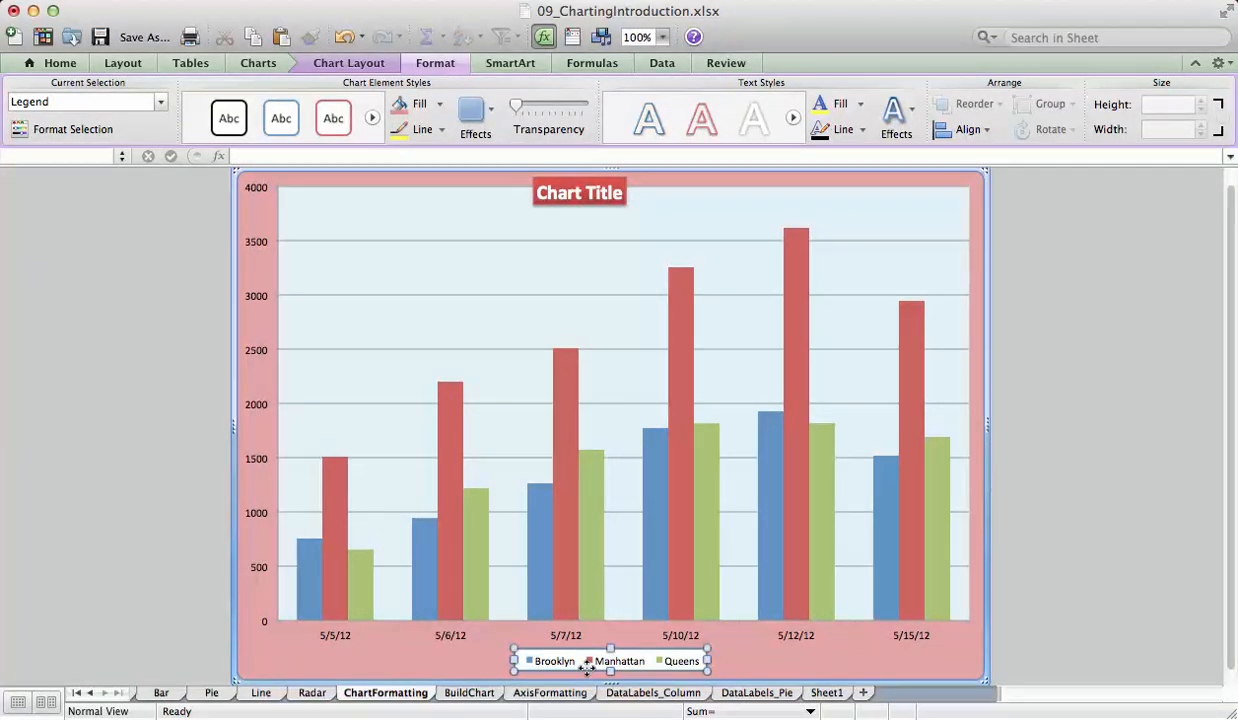
left_click(161, 103)
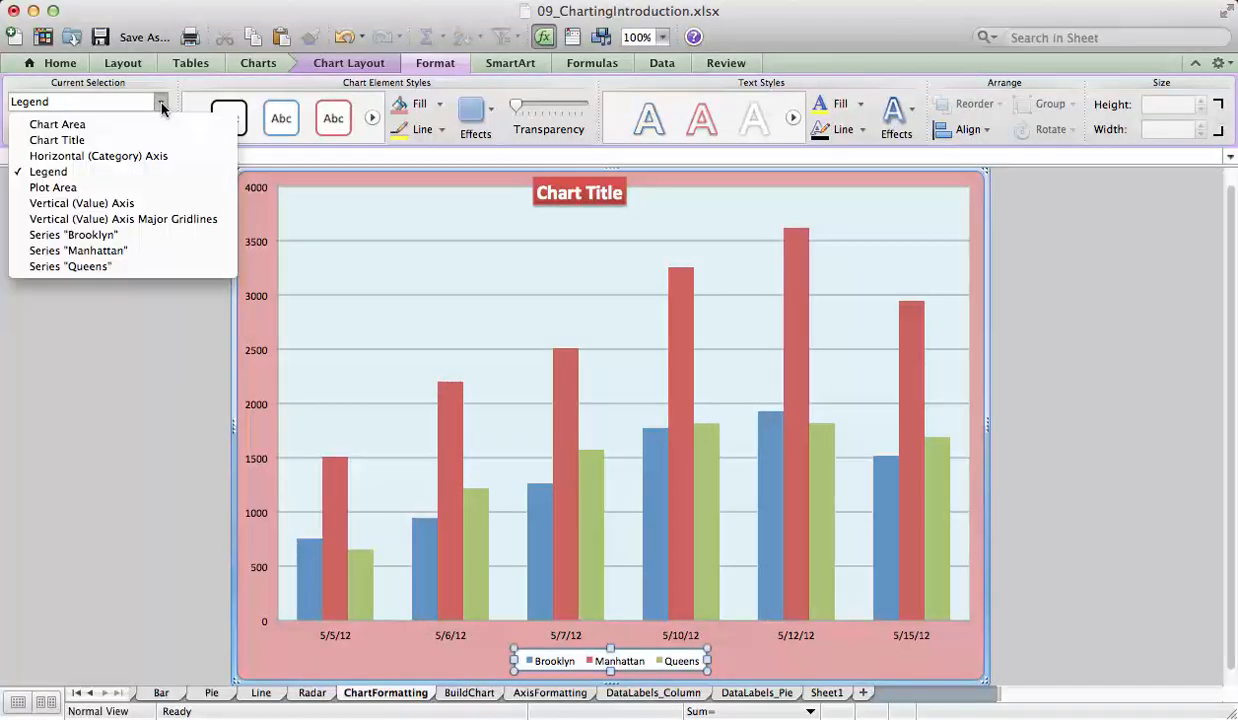
left_click(80, 140)
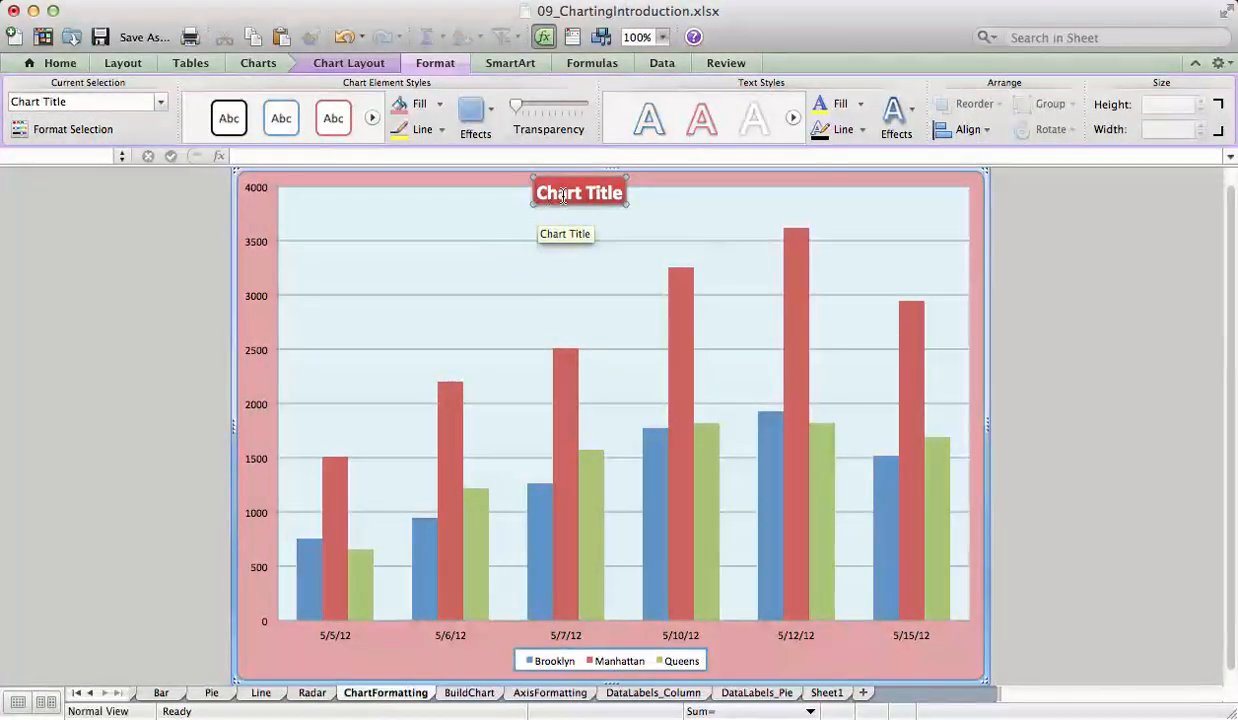
left_click(280, 145)
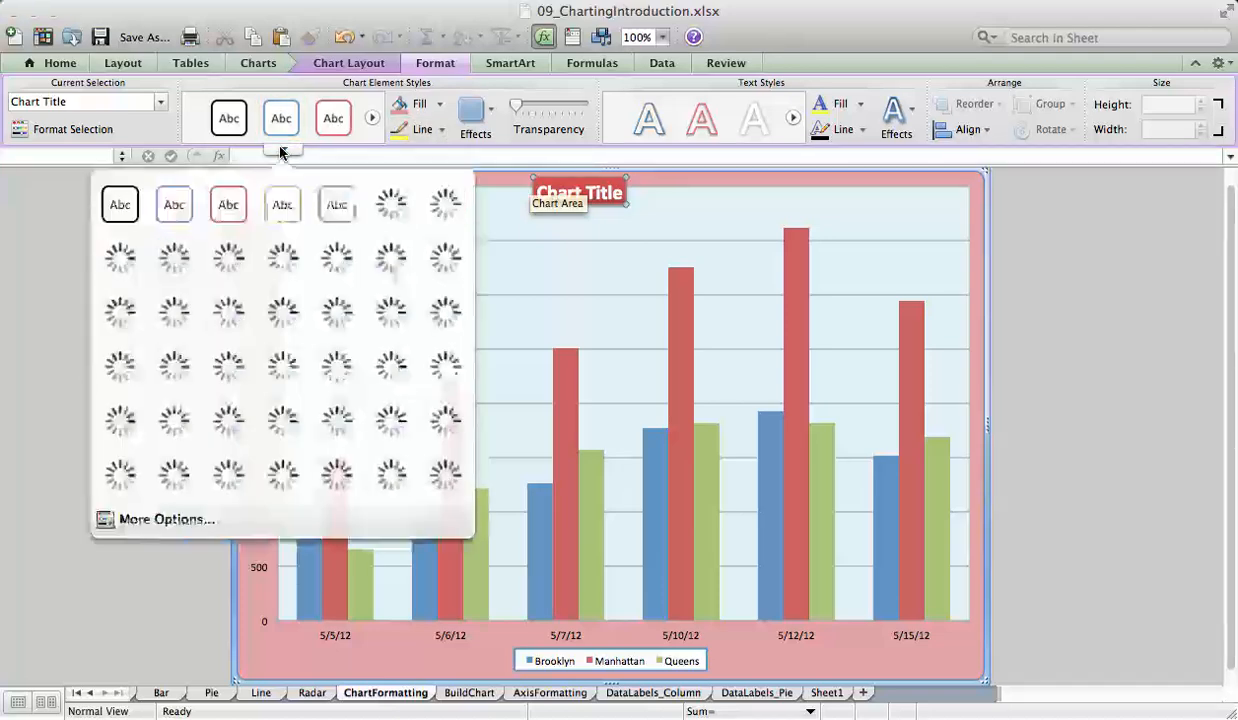
left_click(168, 460)
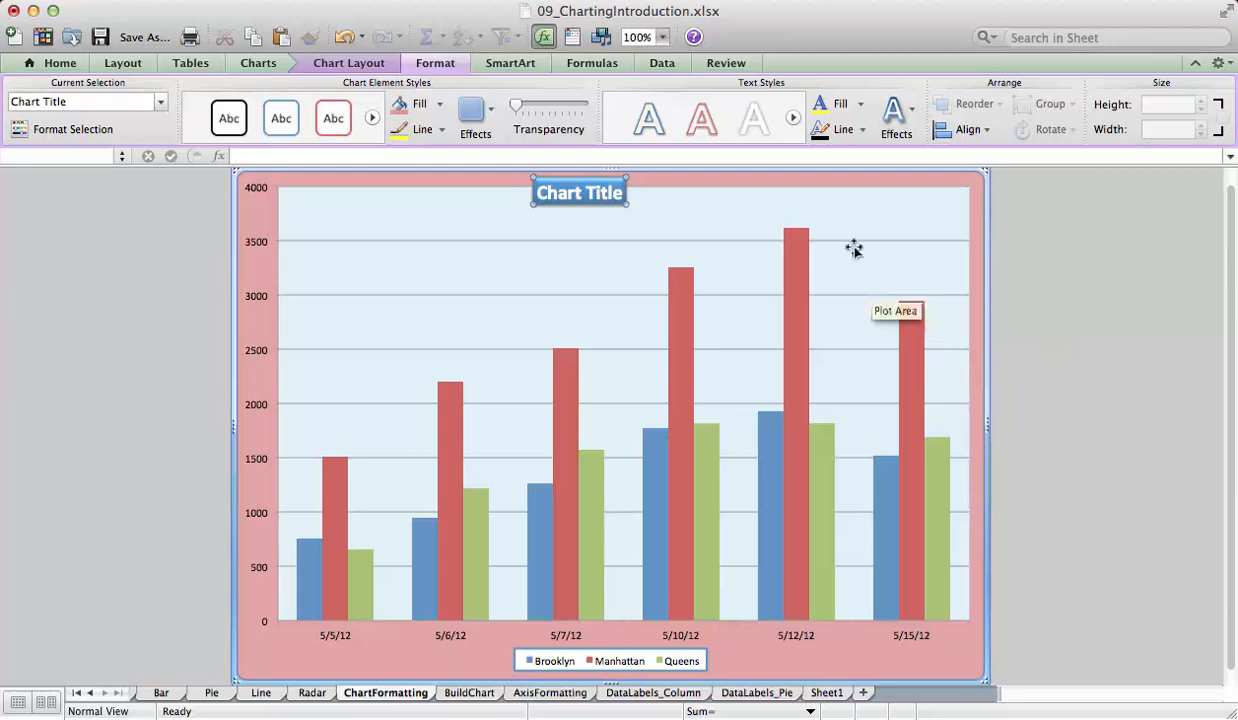
Remove the fill from the chart area.
left_click(160, 103)
left_click(133, 124)
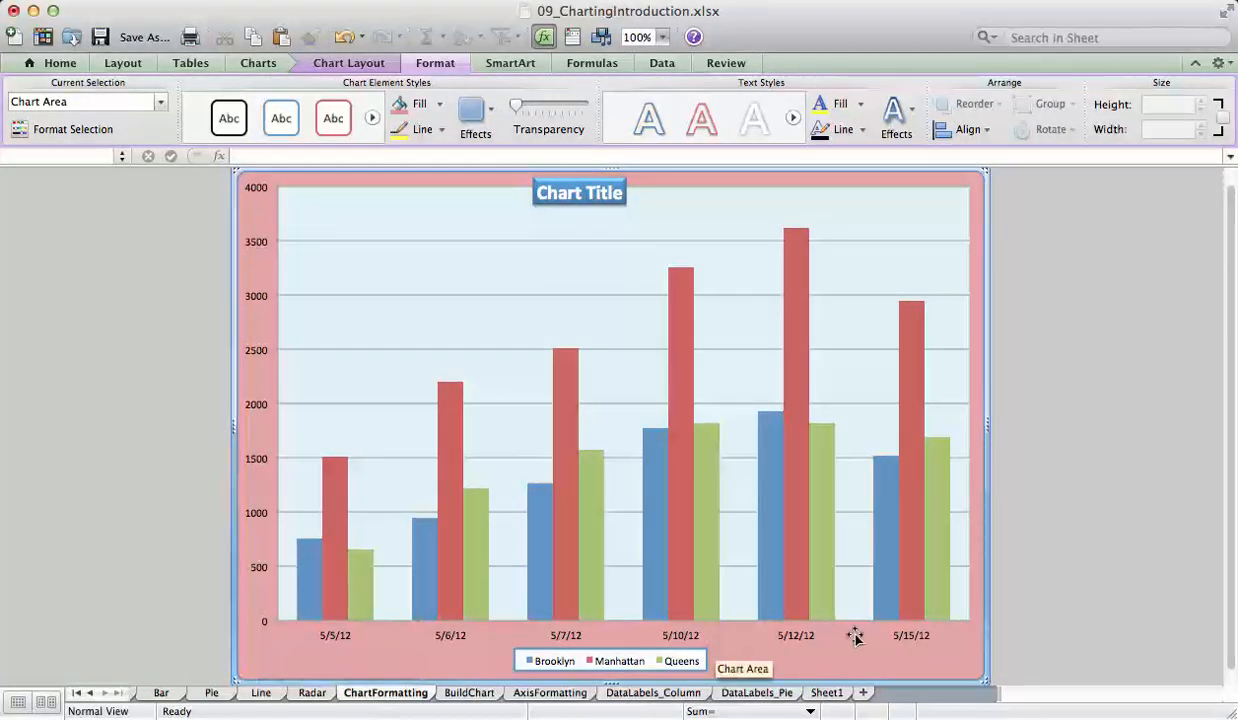
left_click(441, 109)
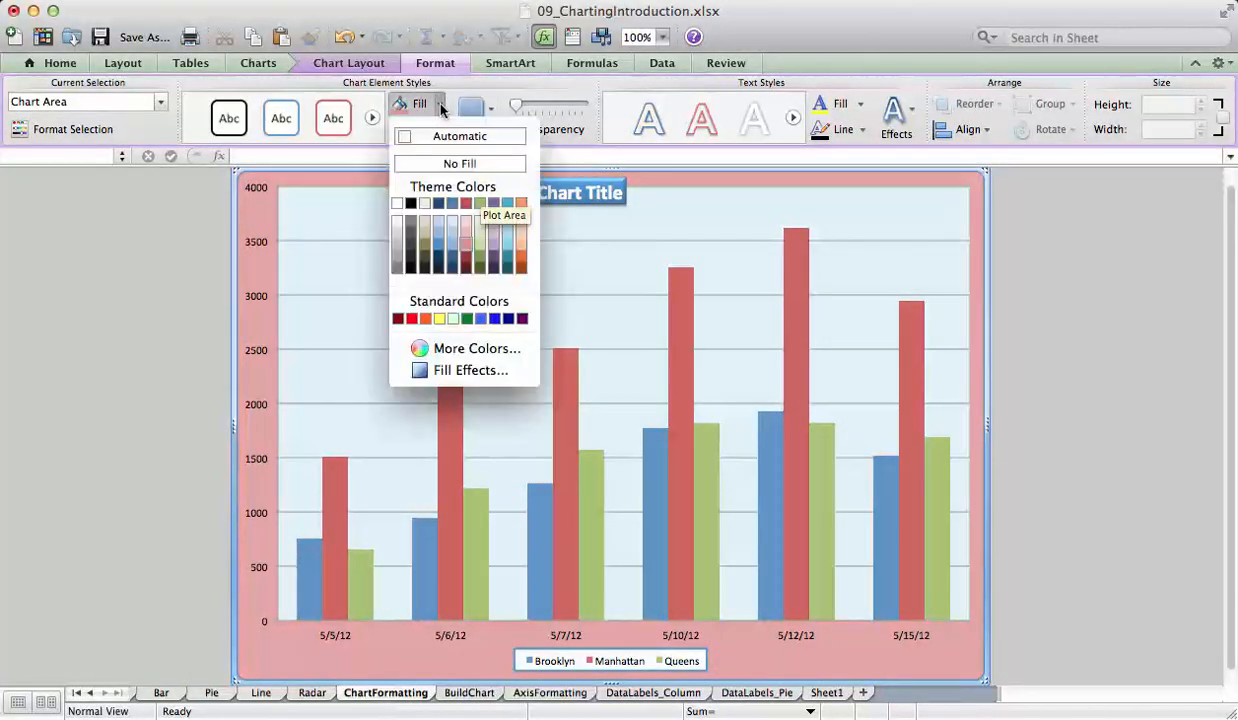
left_click(442, 164)
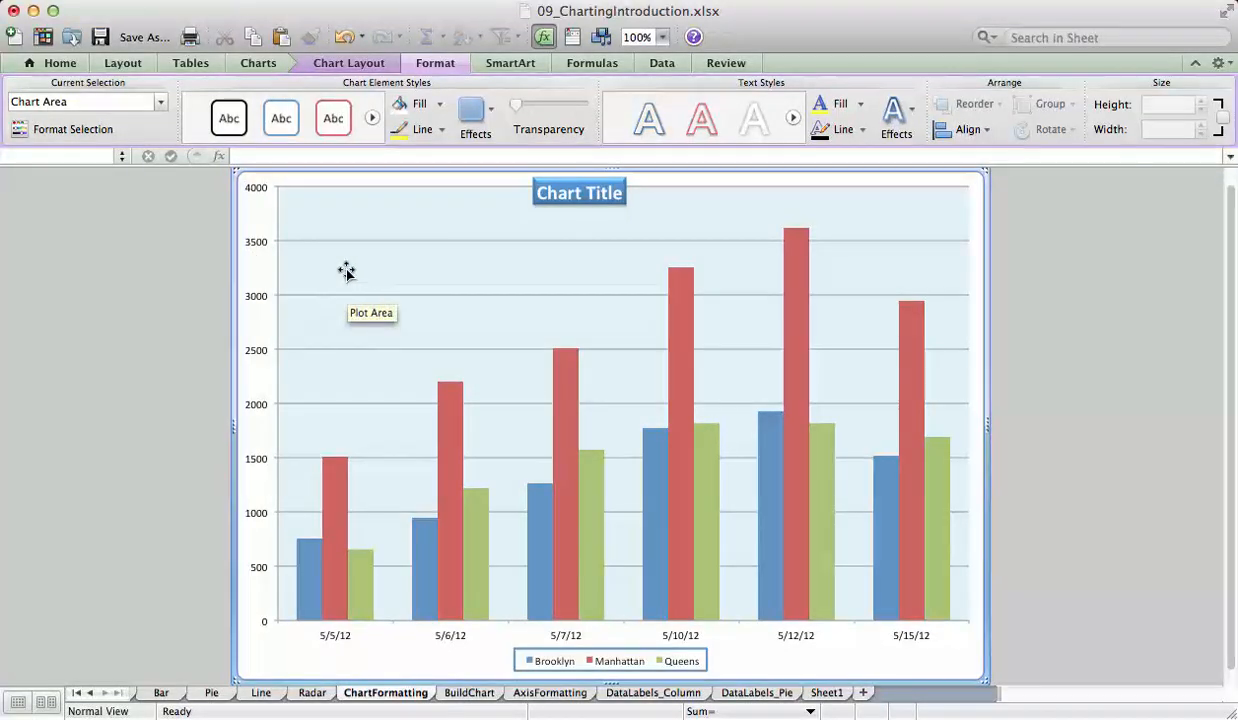
Remove the fill from the plot area.
left_click(160, 101)
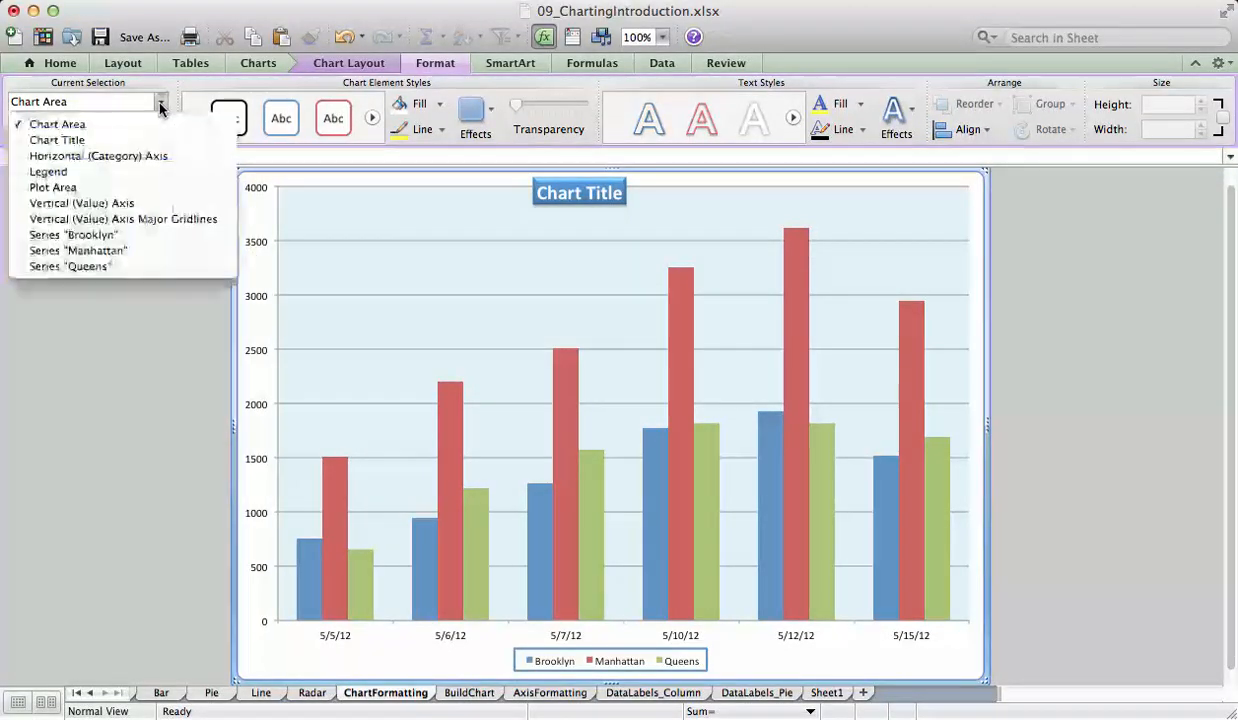
left_click(130, 188)
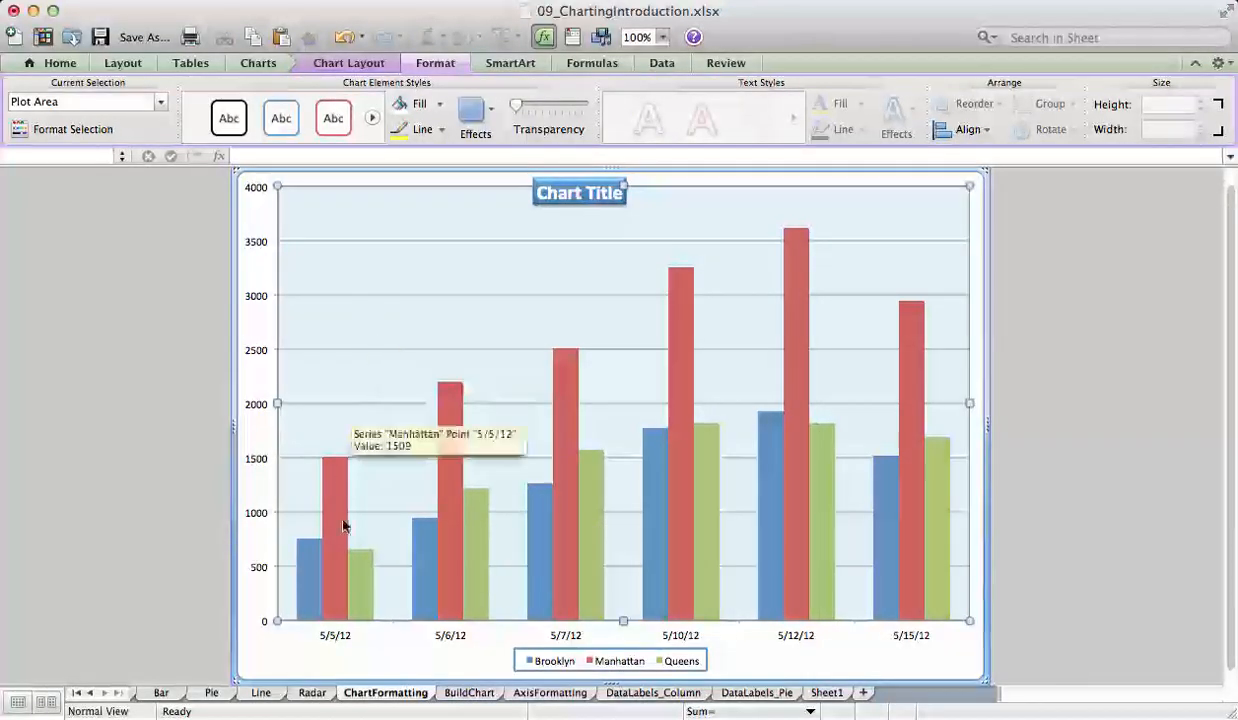
left_click(433, 106)
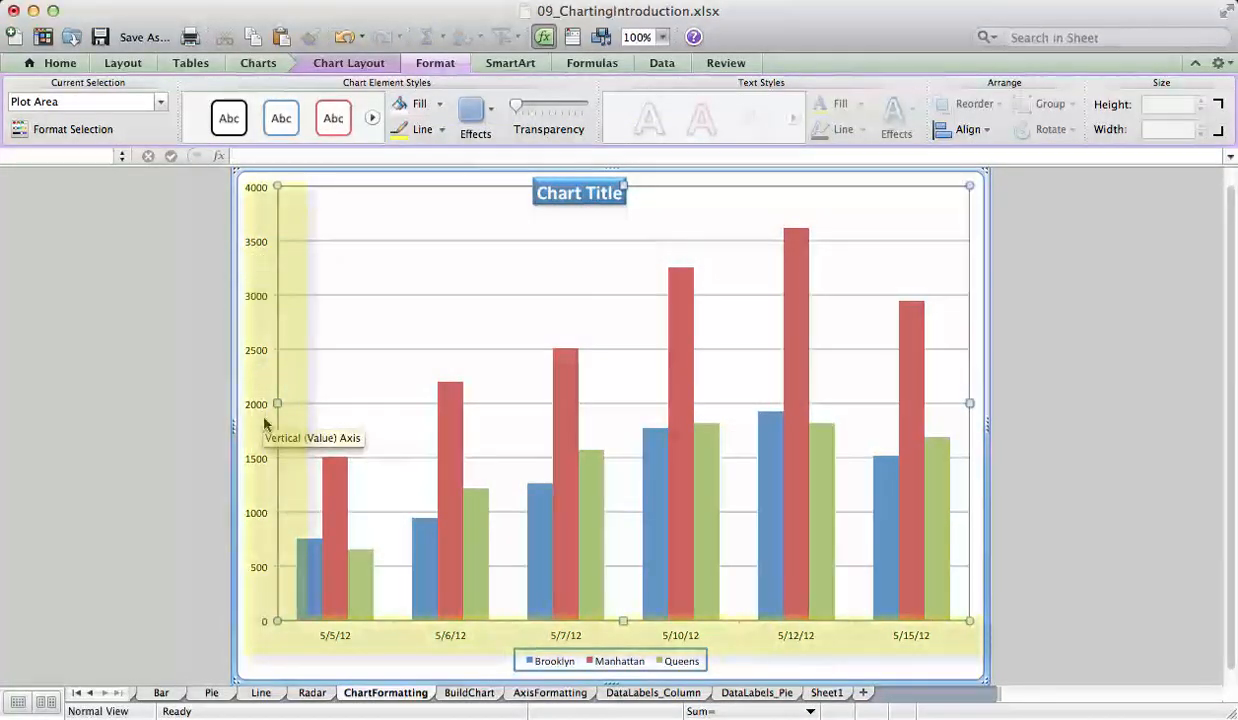
Select the vertical and the horizontal axis in turn, and add value data labels to all columns.
left_click(252, 570)
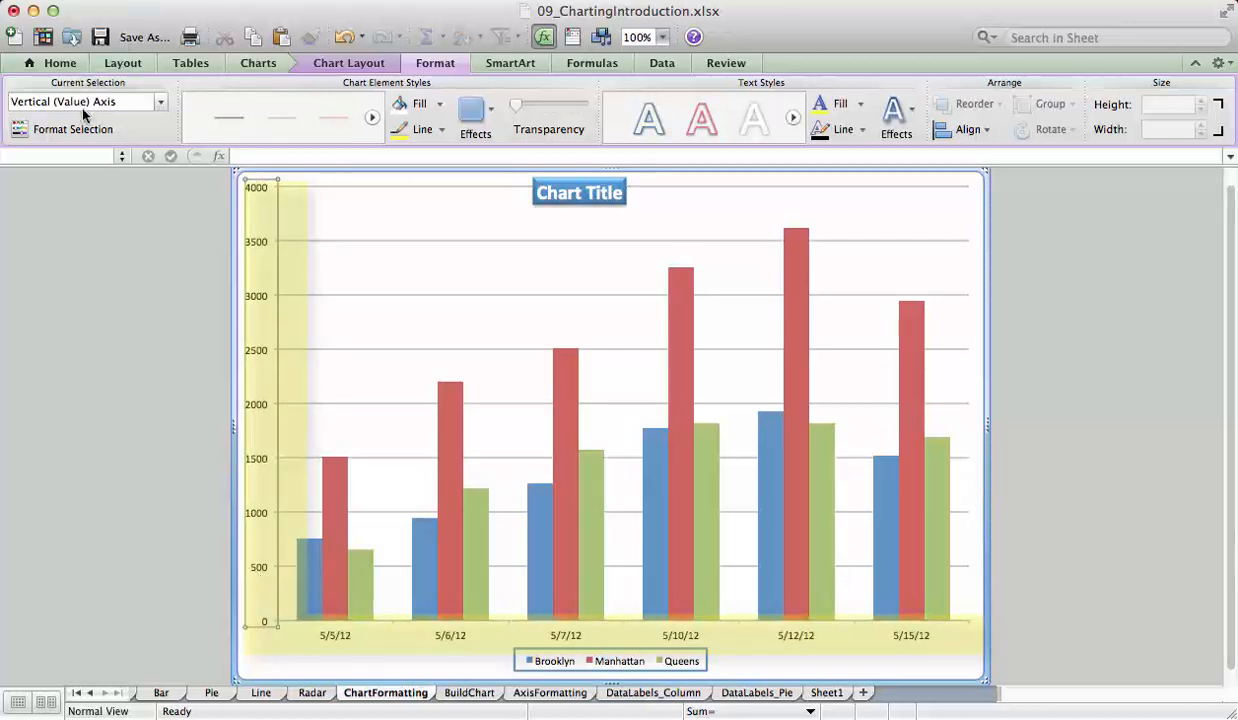
left_click(322, 638)
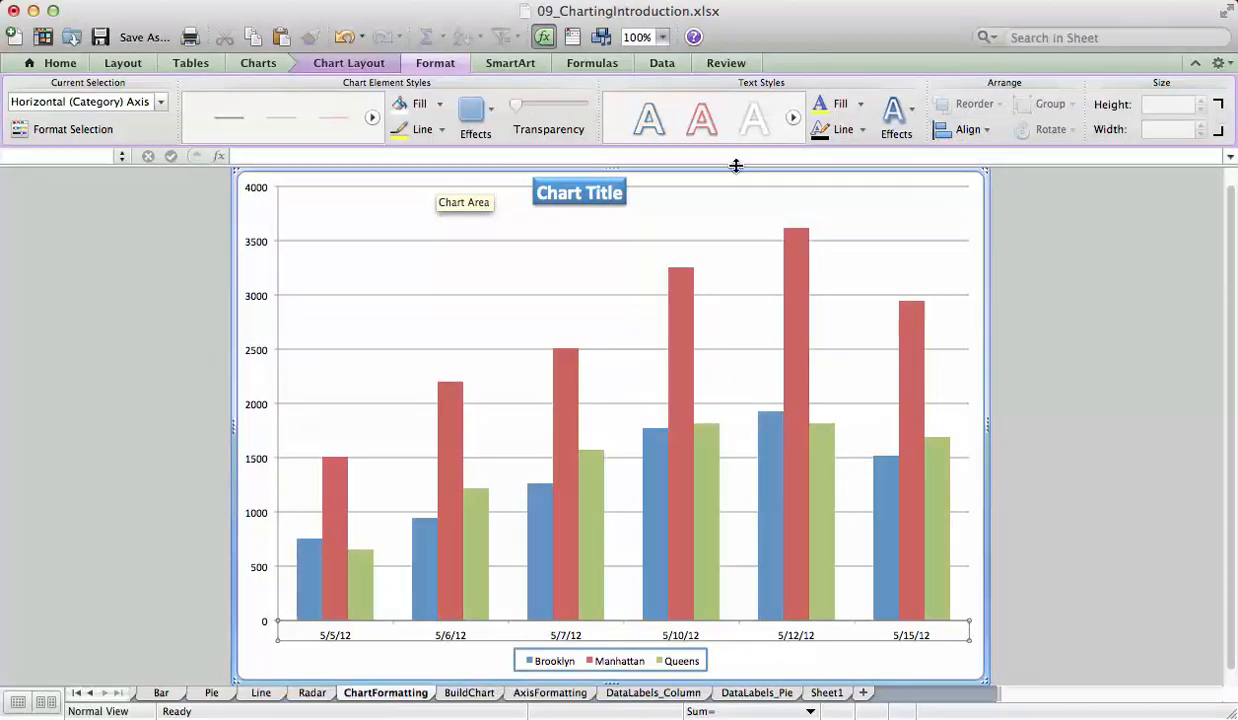
left_click(352, 66)
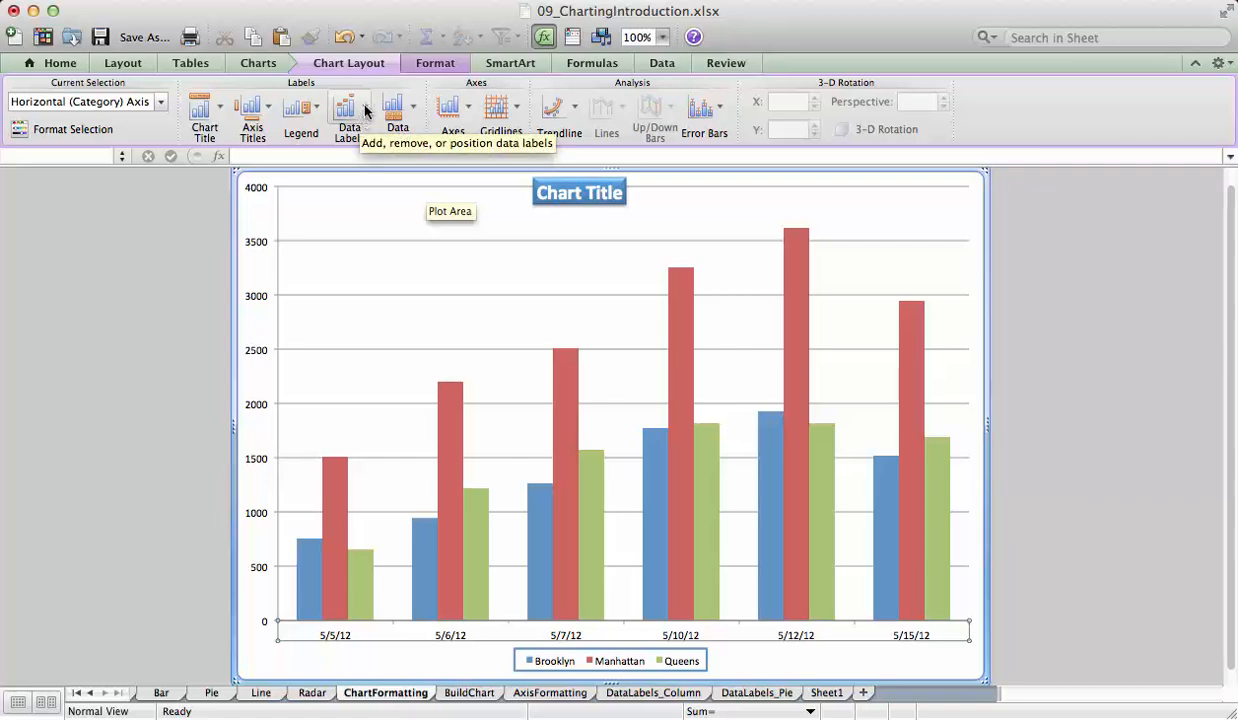
left_click(365, 108)
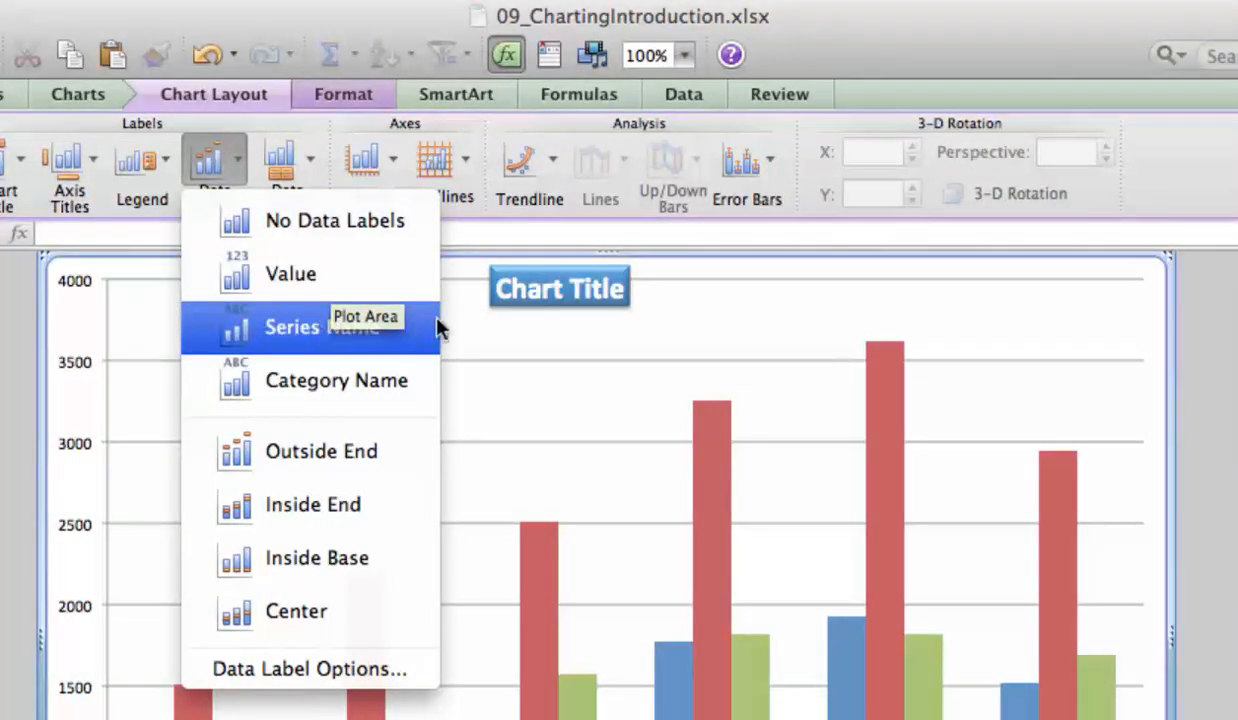
left_click(376, 273)
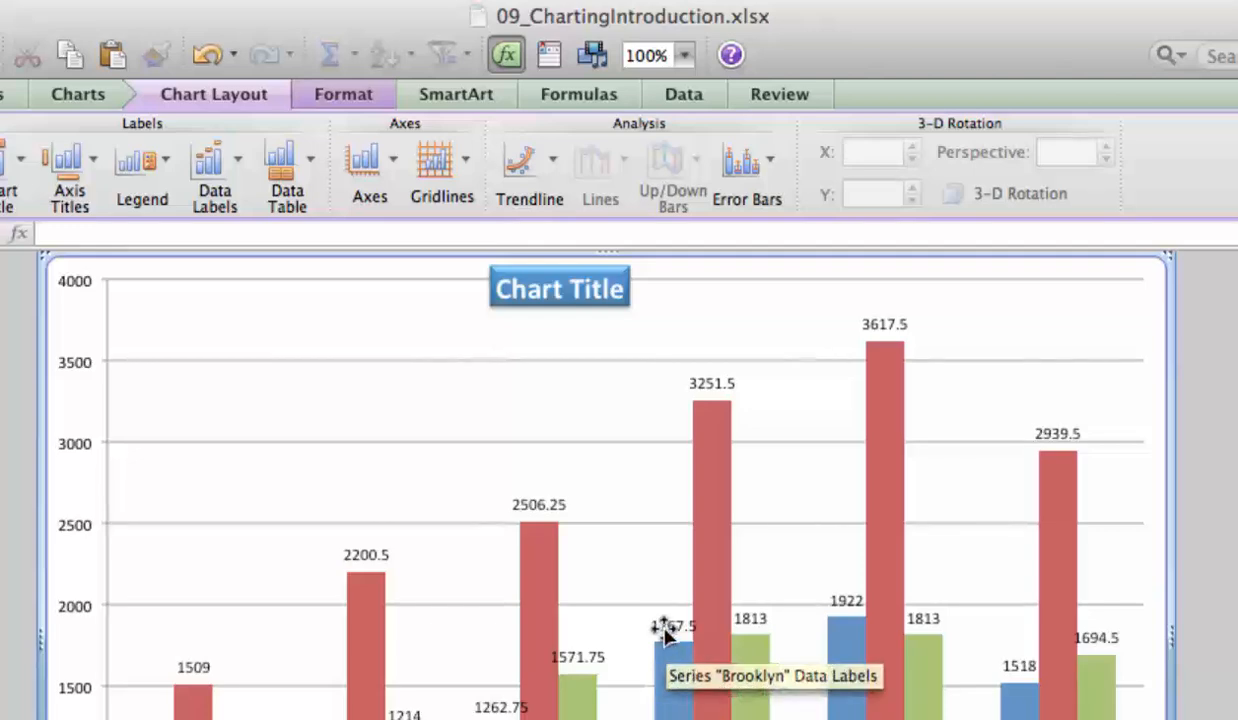
Switch the data labels to series names and category names in turn, and set them back to values.
left_click(214, 165)
left_click(282, 345)
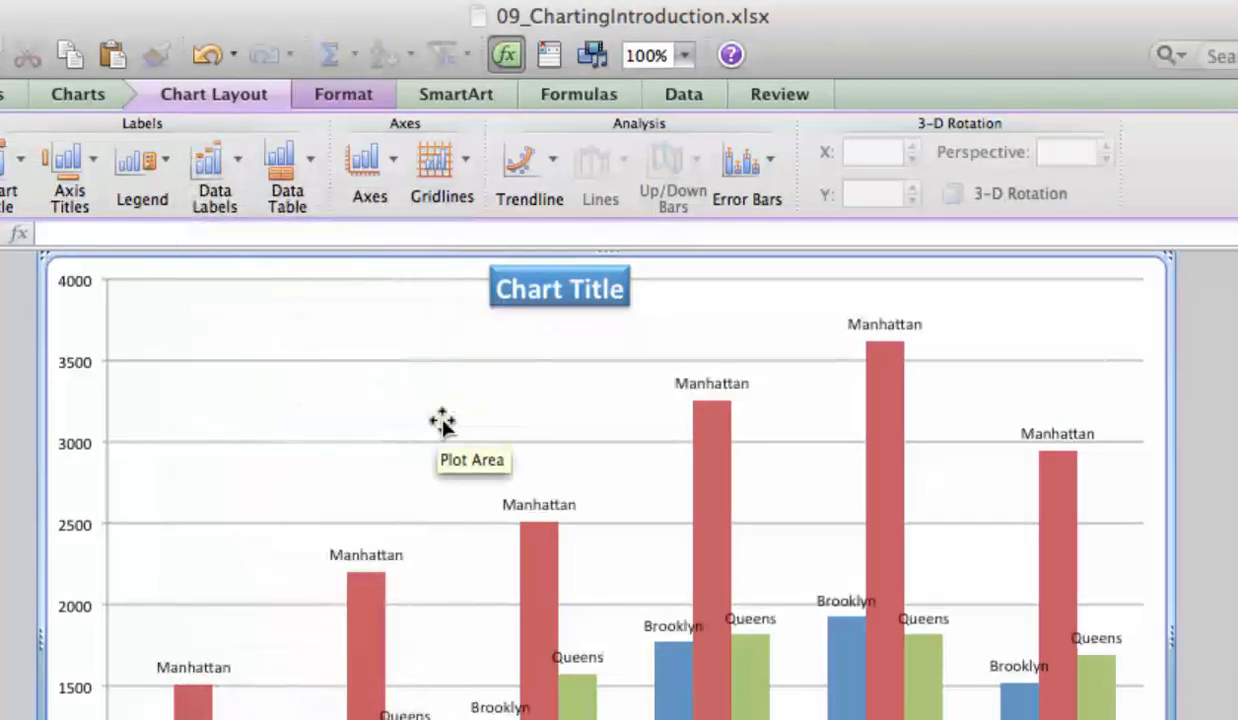
left_click(216, 165)
left_click(258, 383)
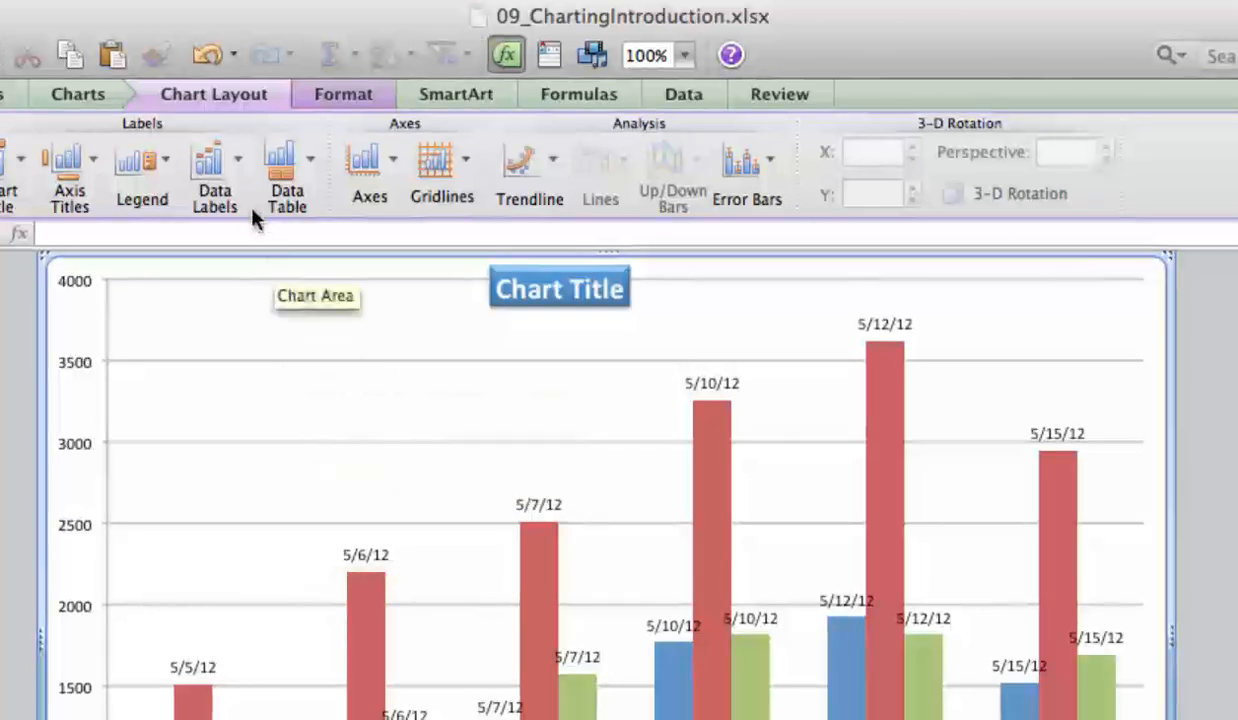
left_click(235, 179)
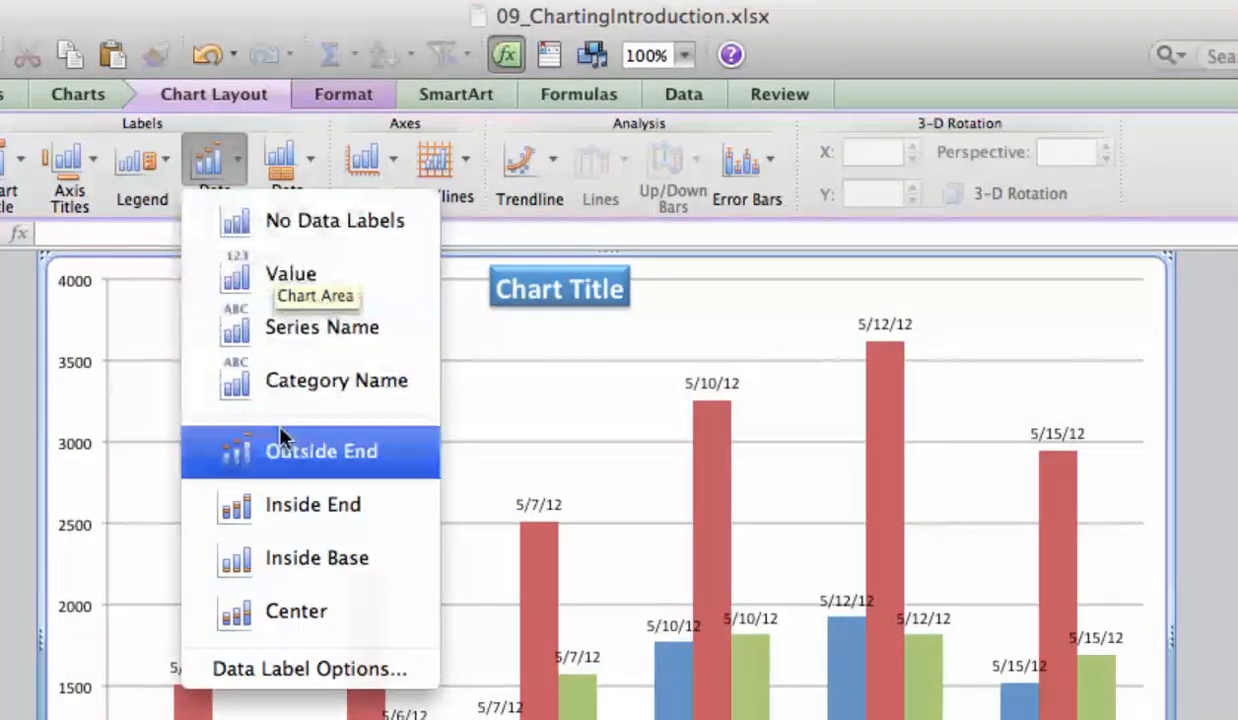
left_click(272, 278)
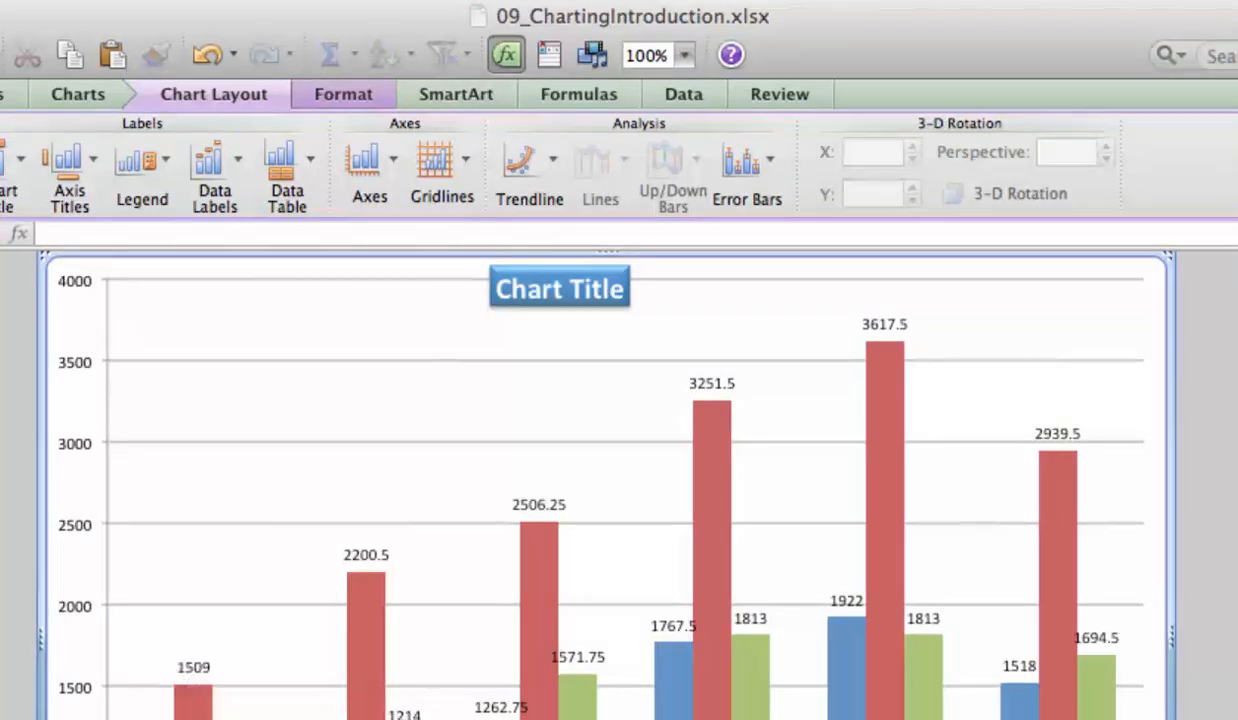
Try the Inside End, Inside Base and Center positions for the data labels in turn, and remove all data labels.
left_click(224, 177)
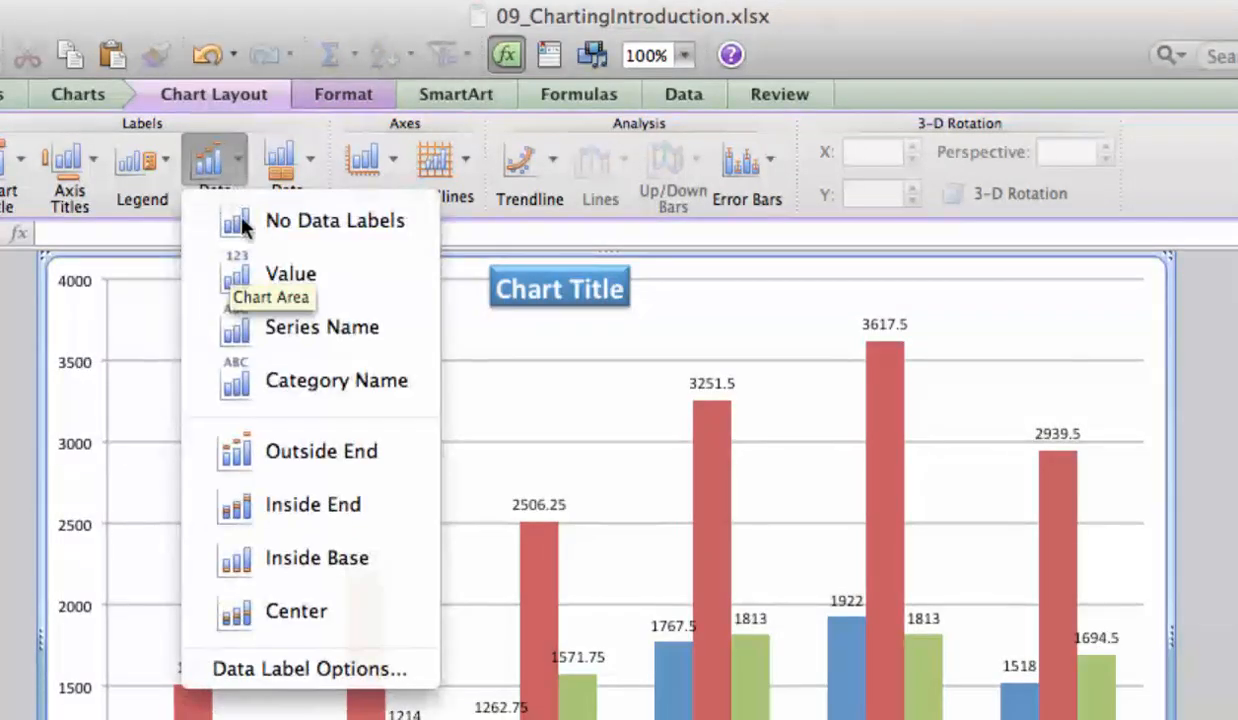
left_click(271, 502)
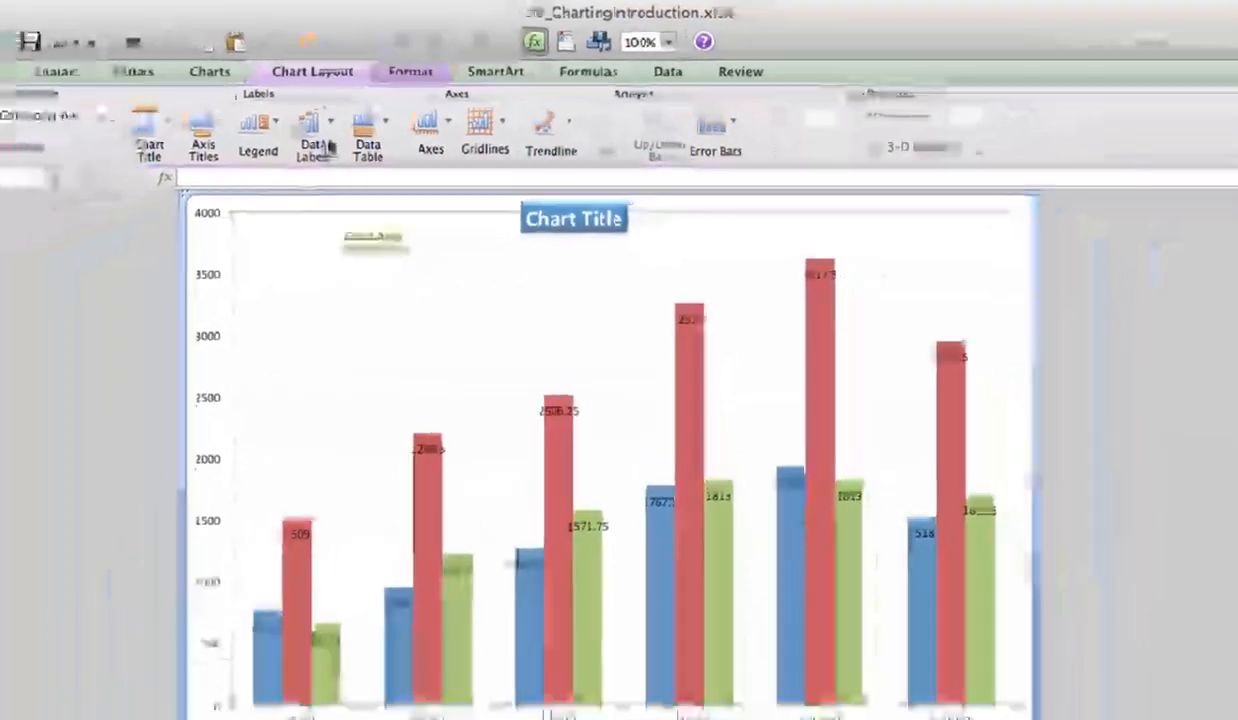
left_click(224, 175)
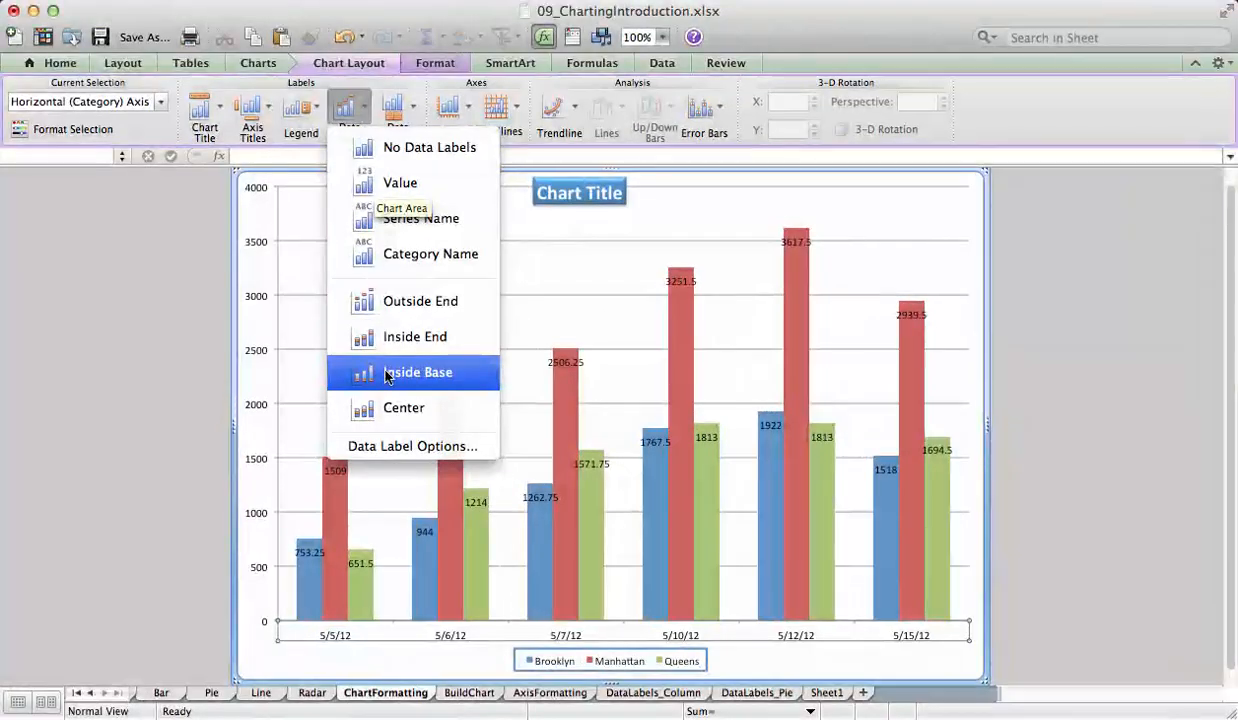
left_click(388, 375)
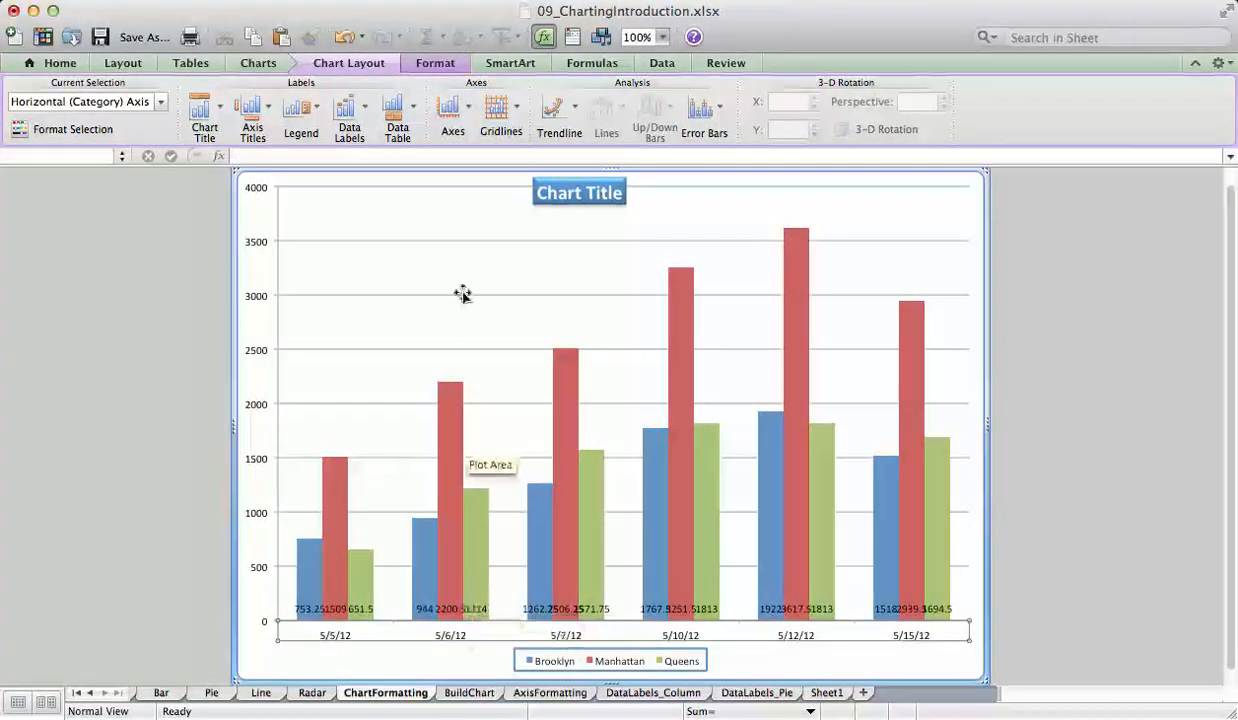
left_click(349, 112)
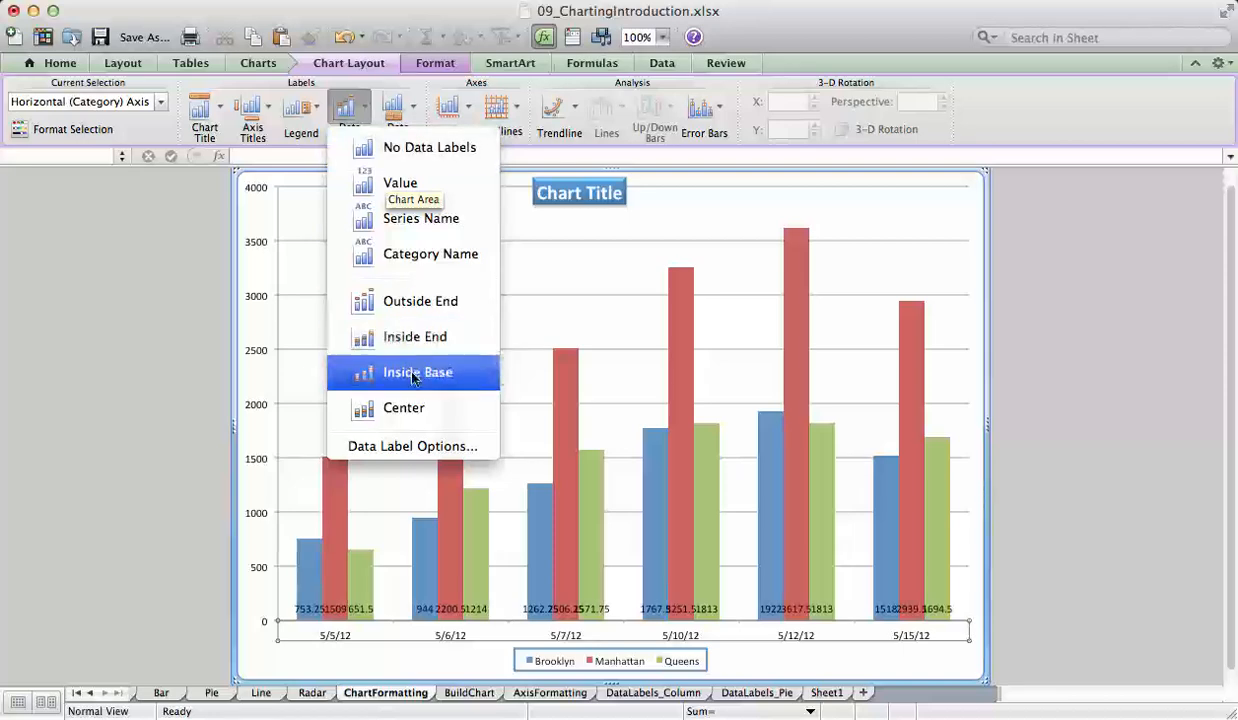
left_click(410, 409)
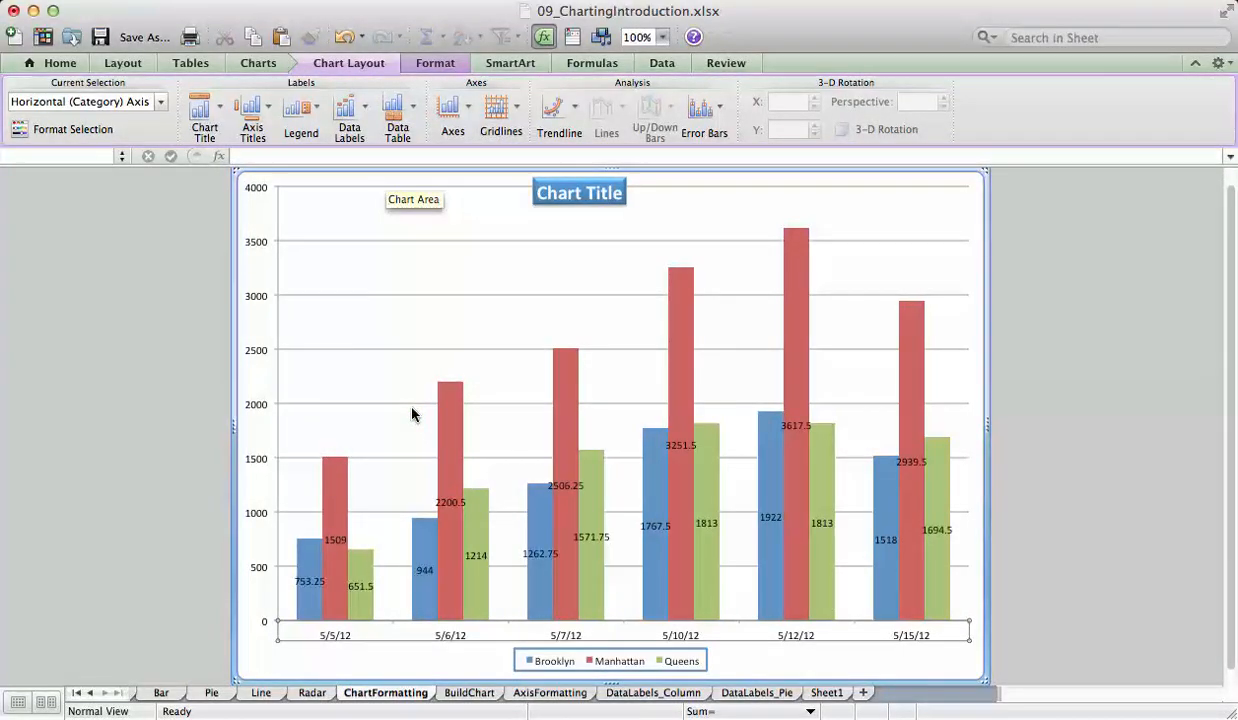
left_click(349, 112)
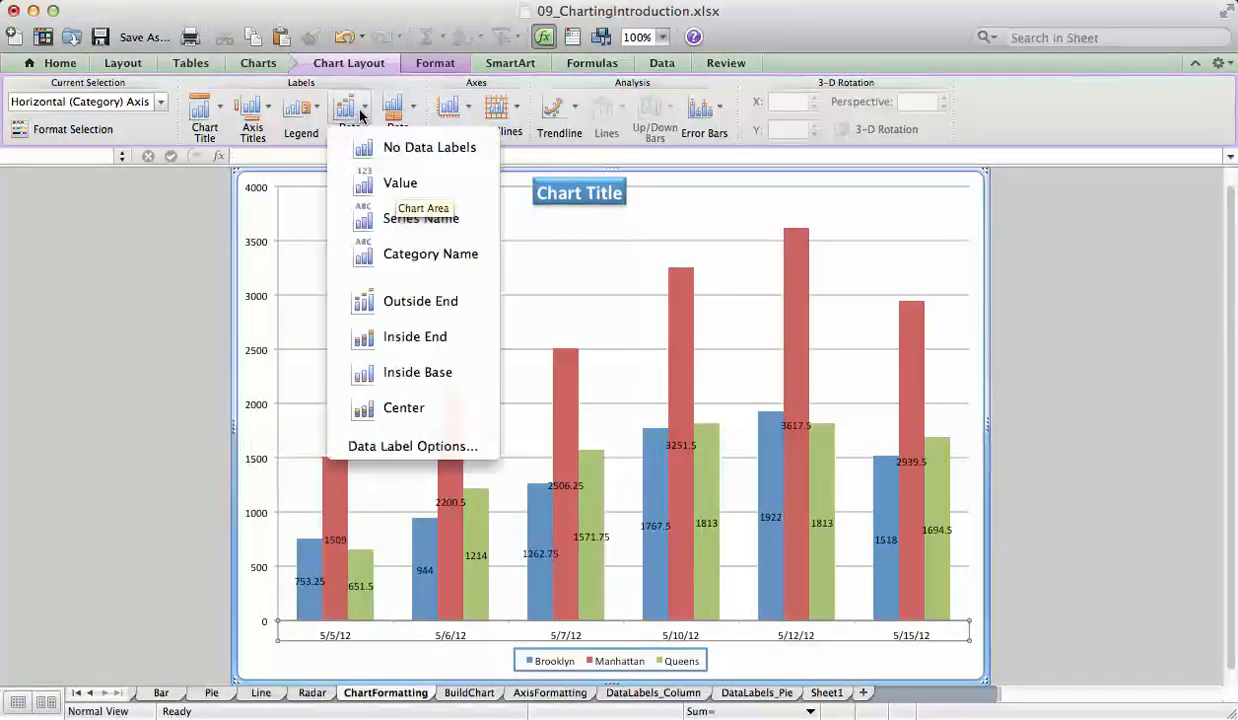
left_click(410, 147)
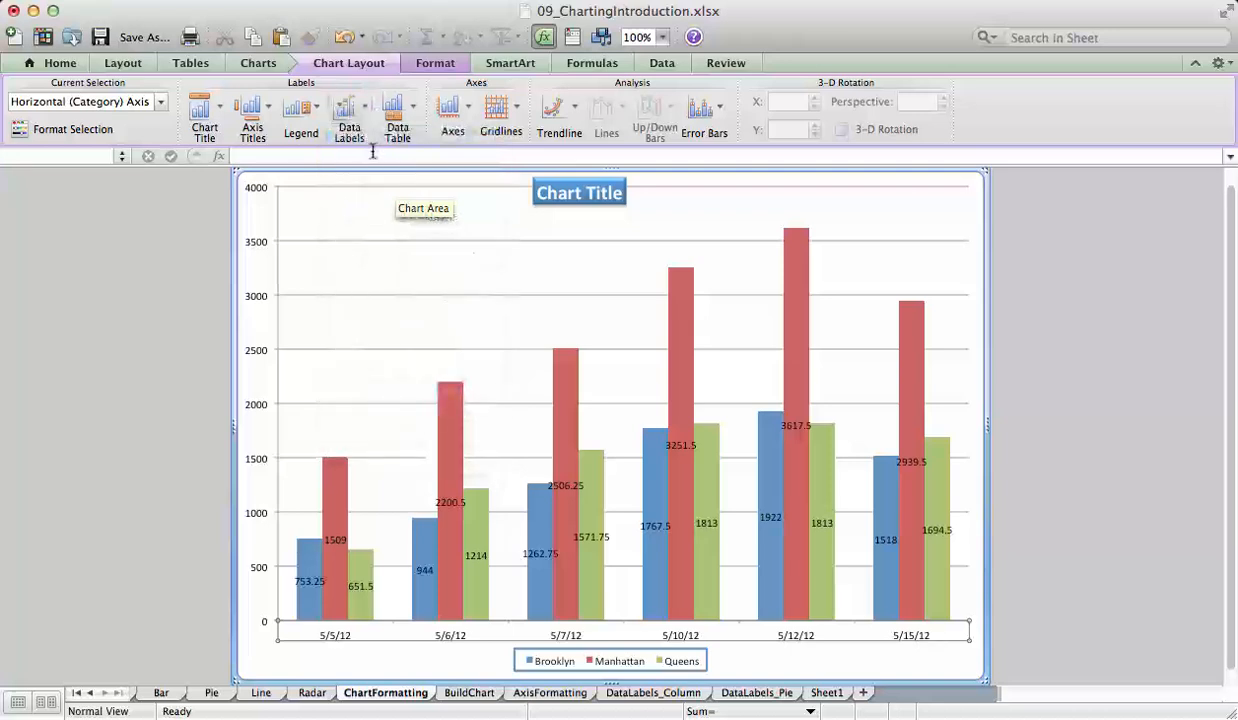
Examine the horizontal axis title options and the display options for the horizontal and vertical axes.
left_click(250, 117)
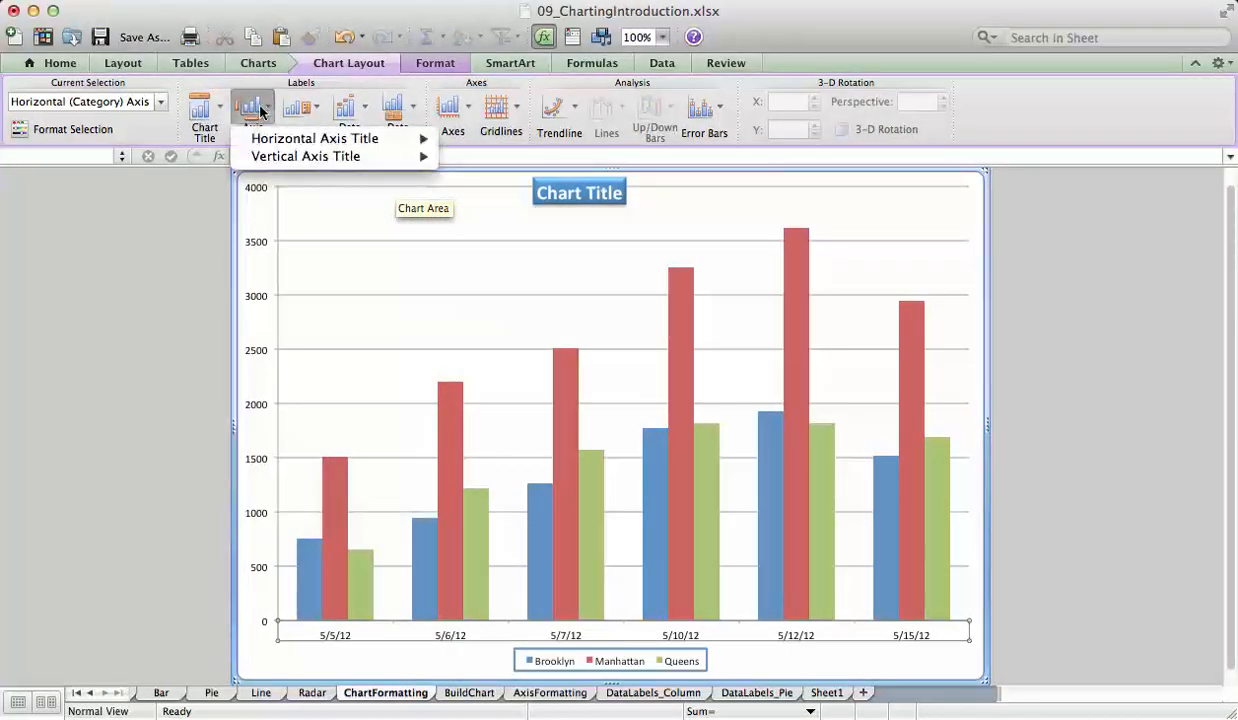
mouse_move(290, 144)
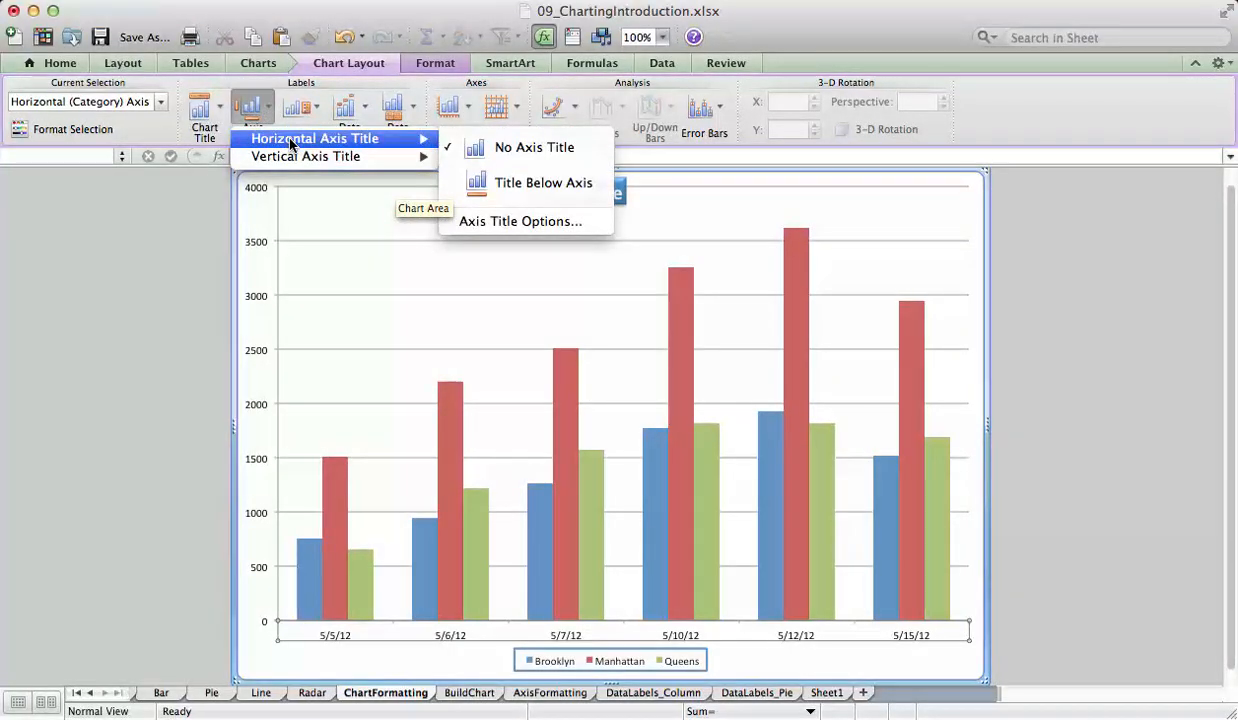
left_click(518, 184)
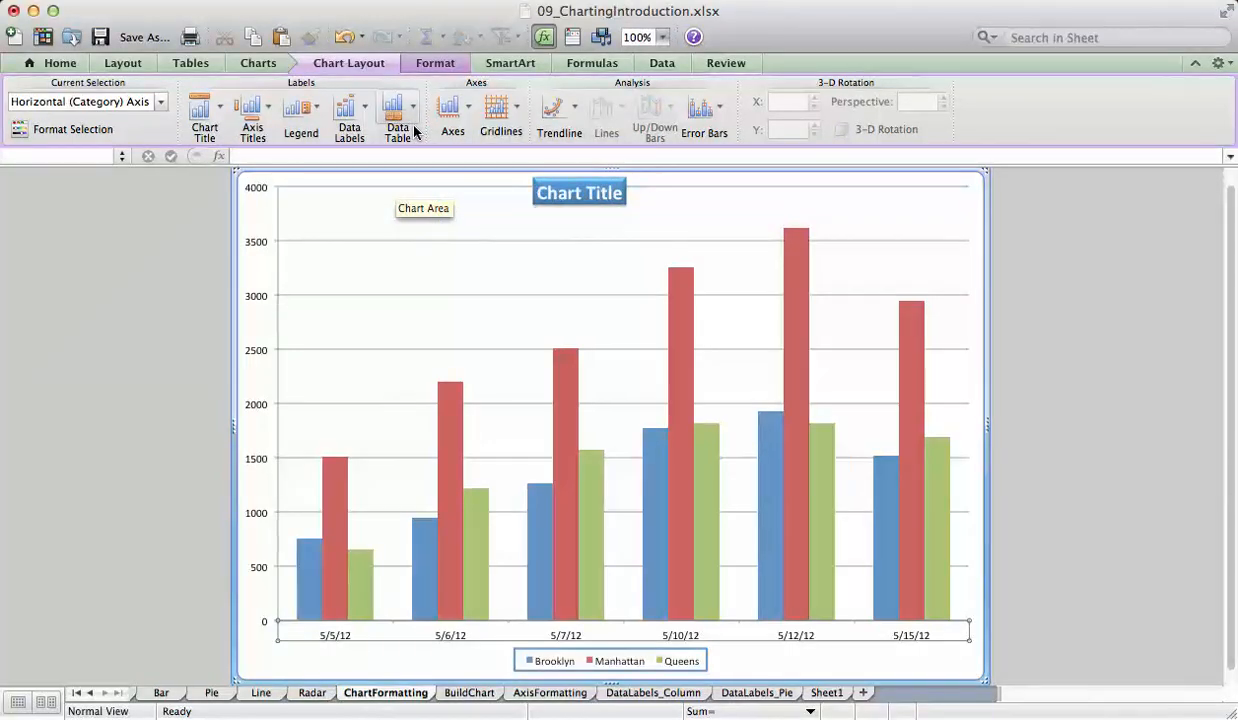
left_click(462, 118)
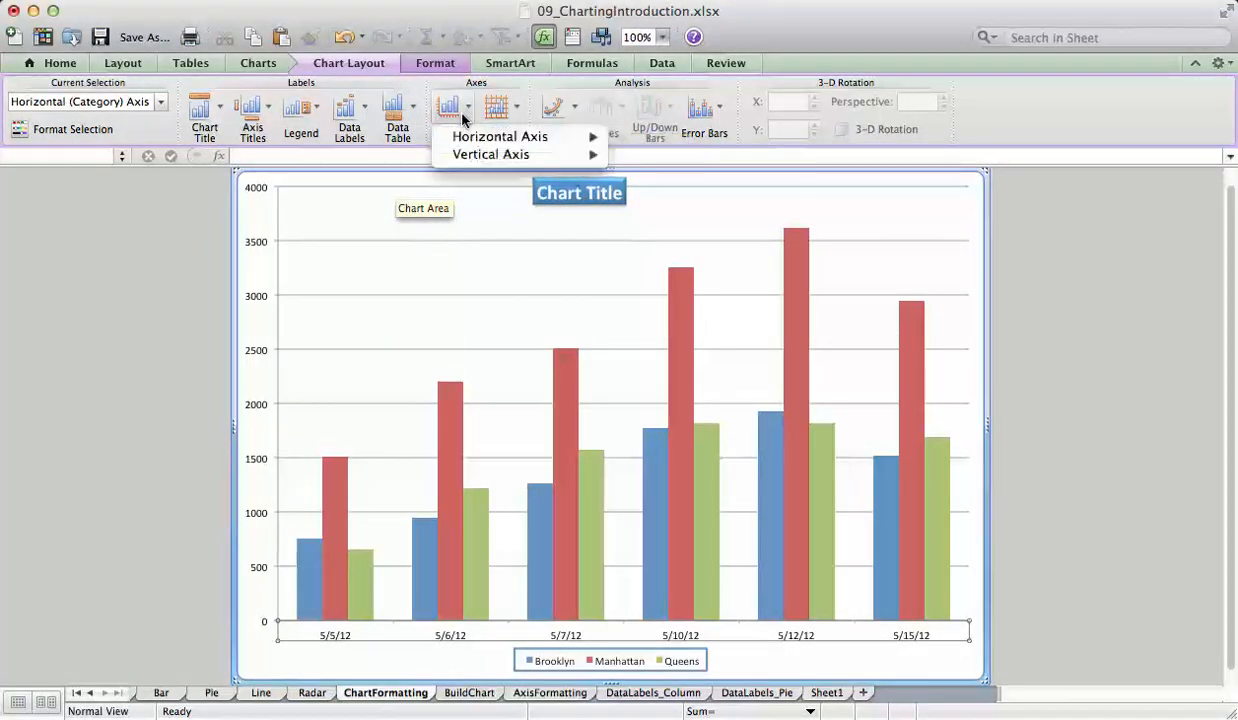
mouse_move(481, 157)
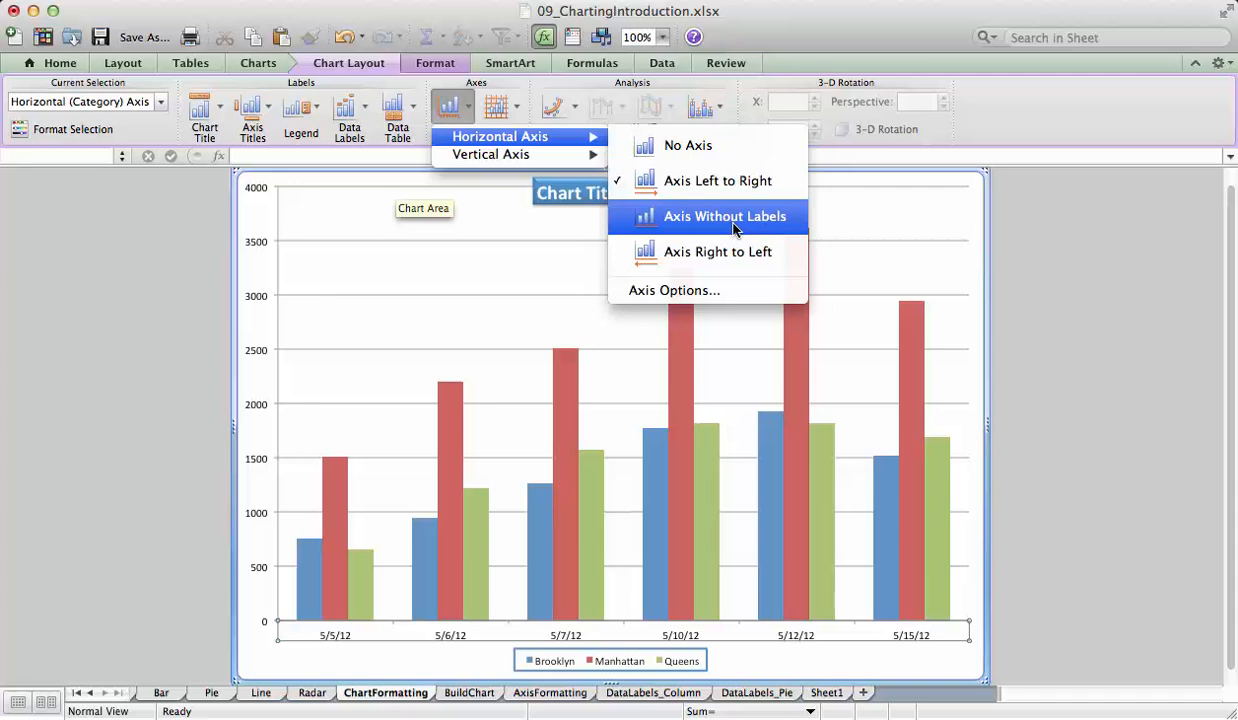
mouse_move(585, 155)
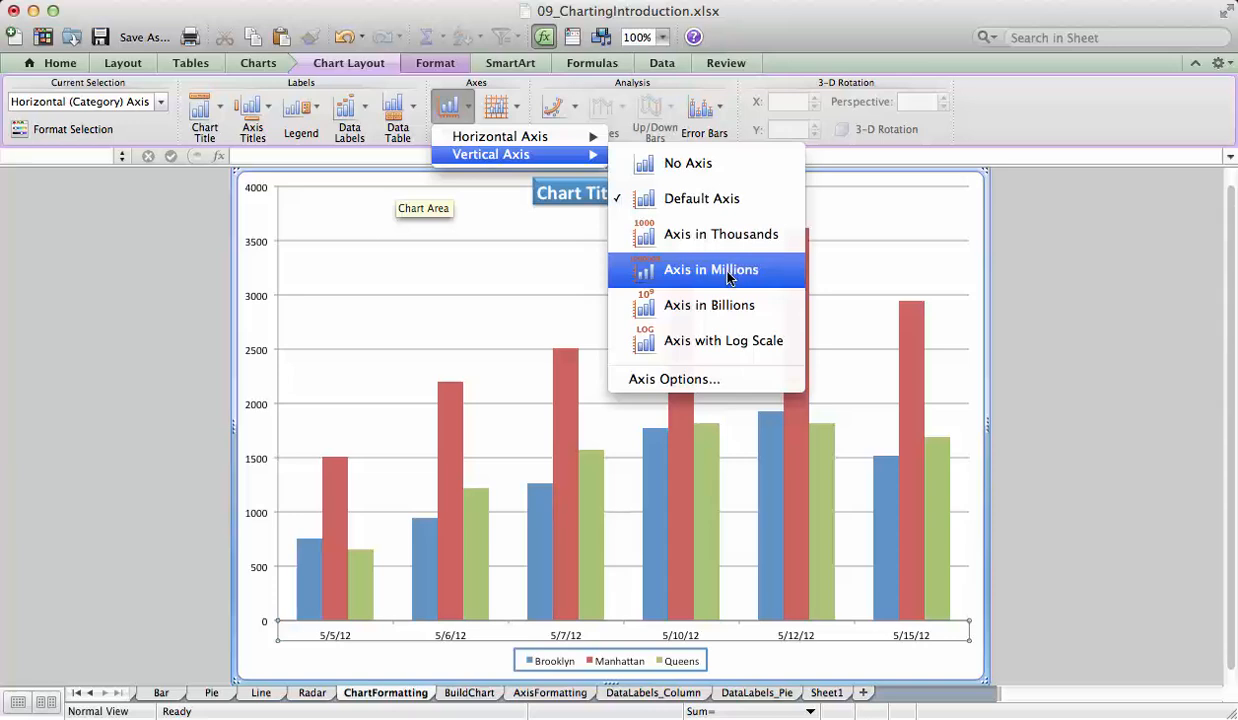
left_click(503, 273)
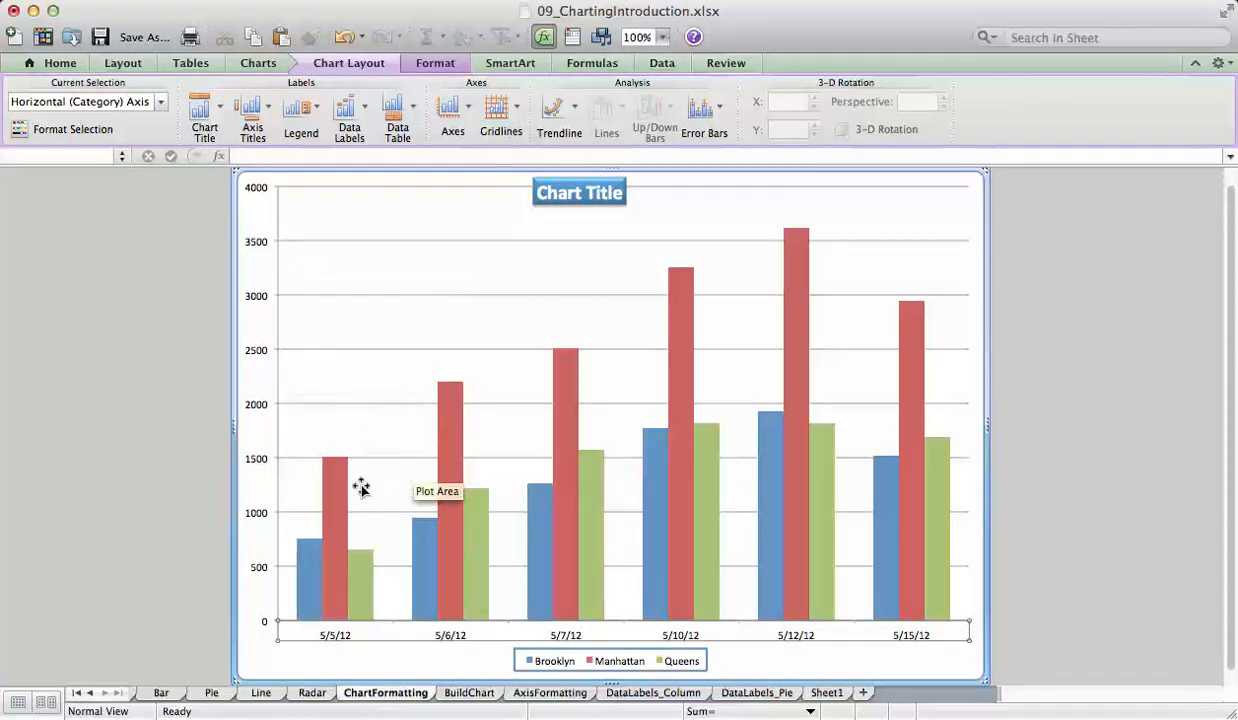
Review the available chart types, quick layouts and chart styles, and select the chart title from the chart element list.
left_click(249, 68)
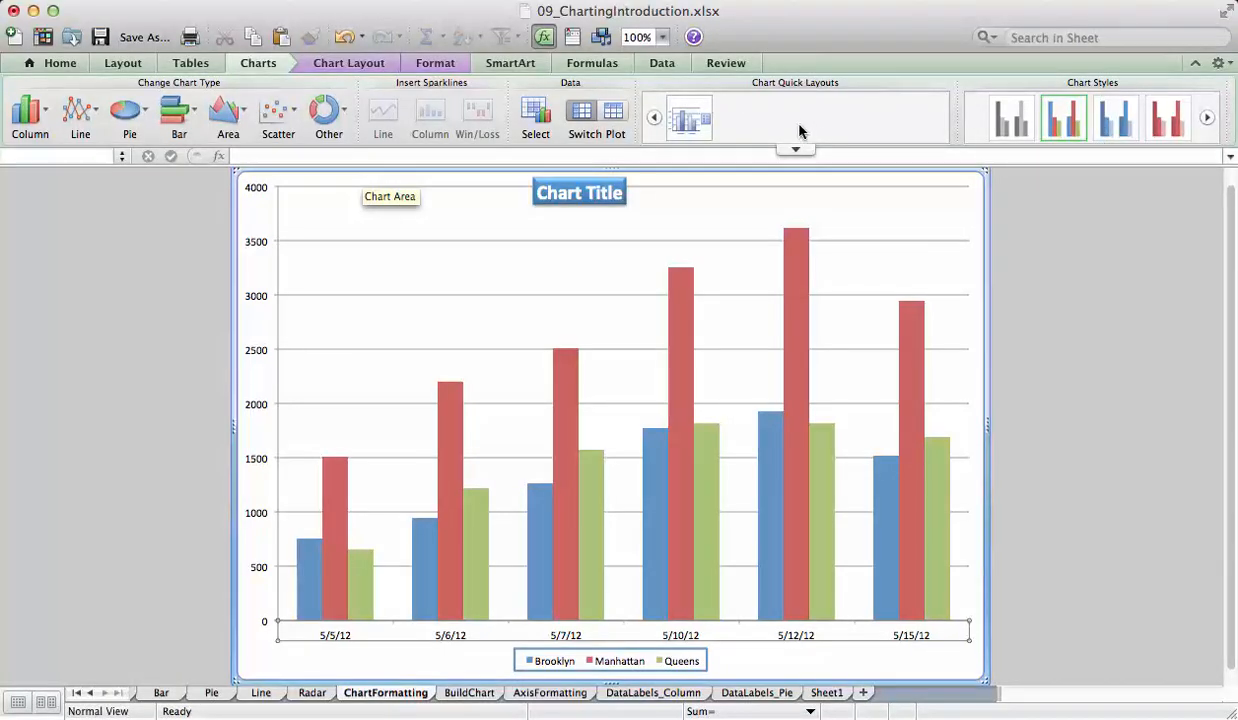
left_click(347, 68)
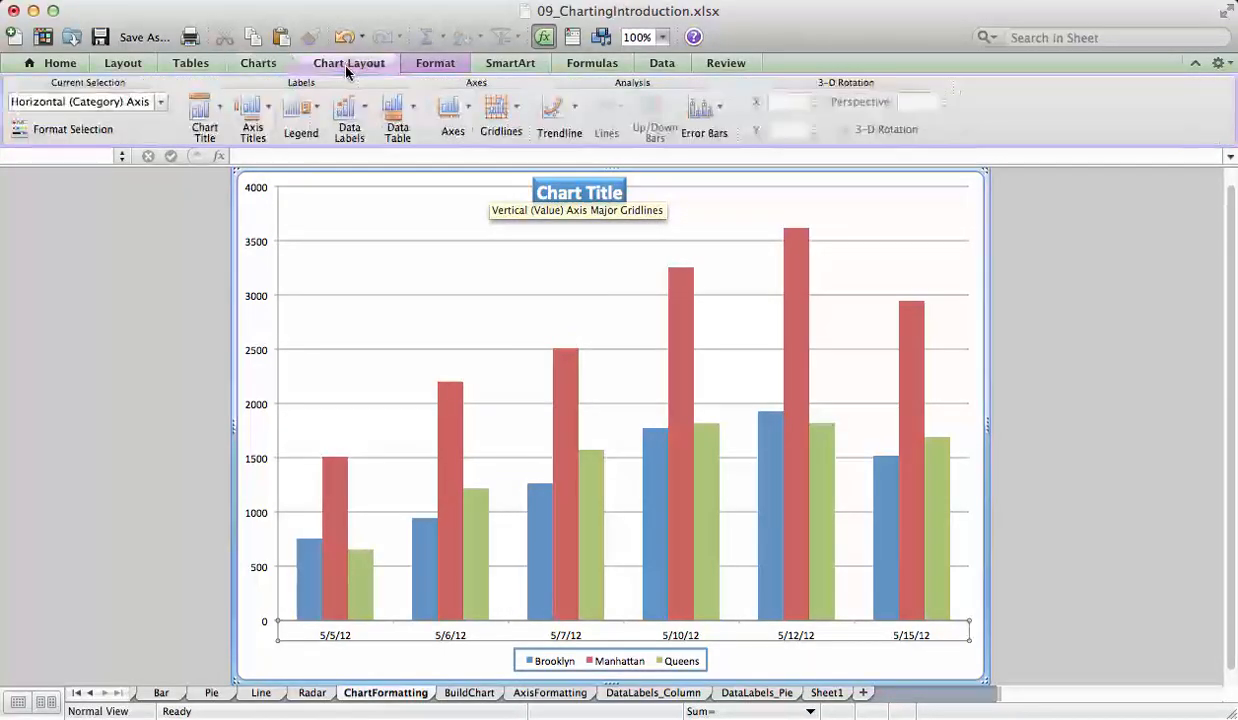
left_click(158, 102)
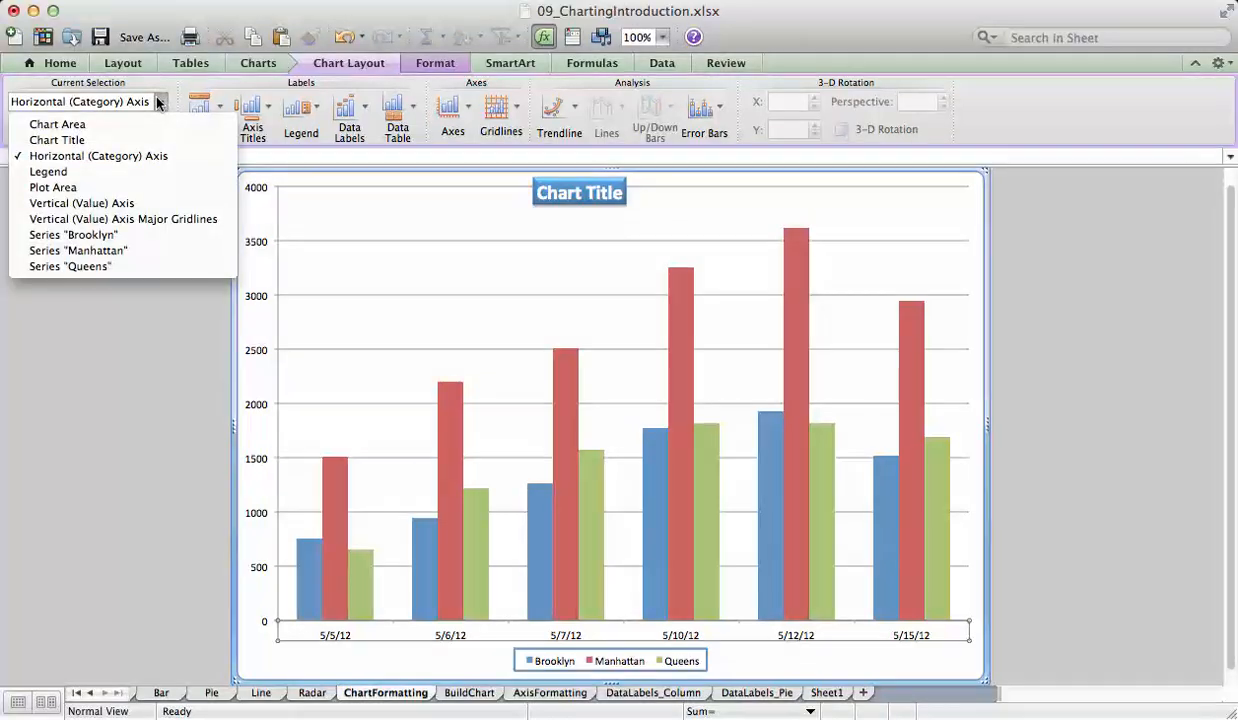
left_click(100, 140)
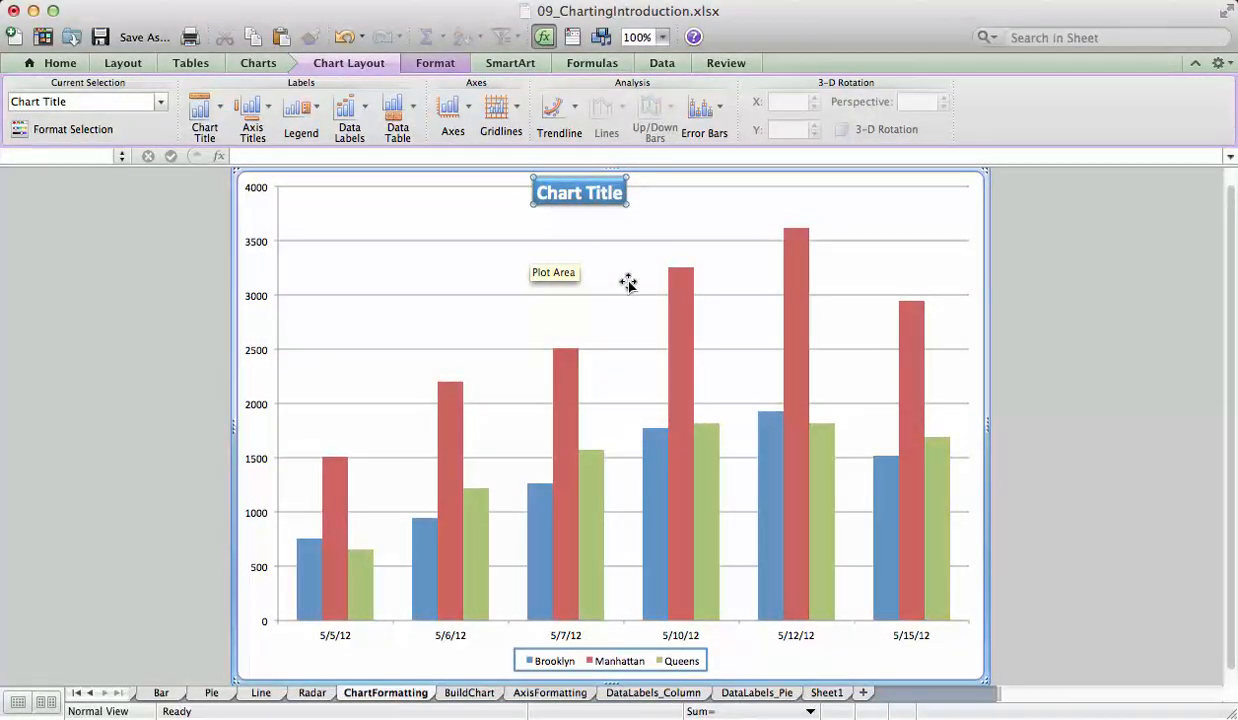